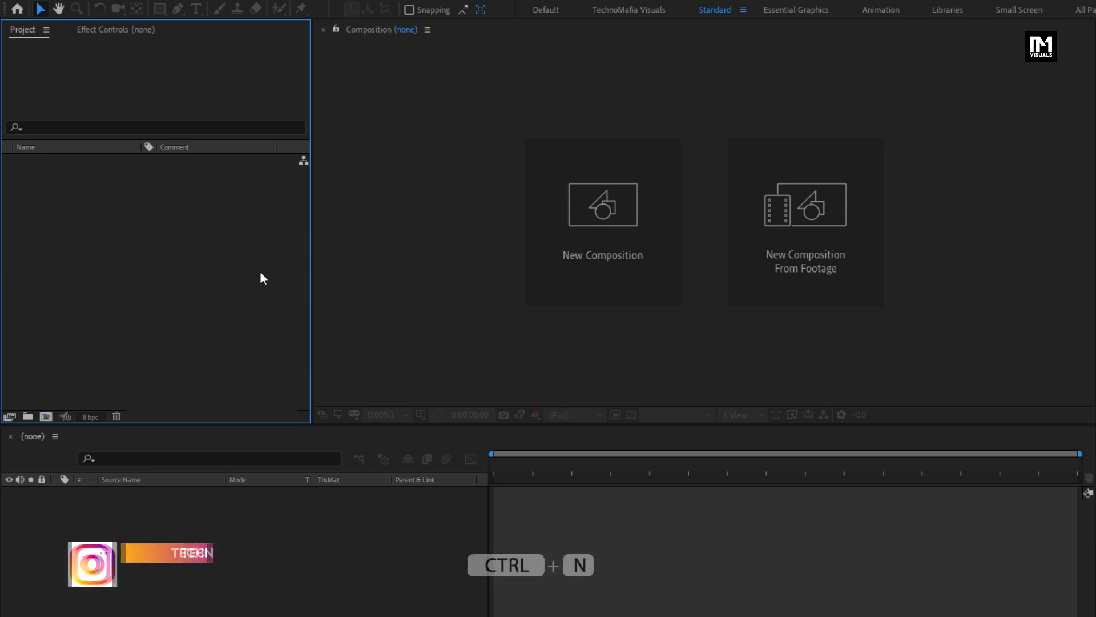
- Create a new composition named Lowerthird with a duration of 0:00:05:00
click(597, 227)
text(Lowerthird)
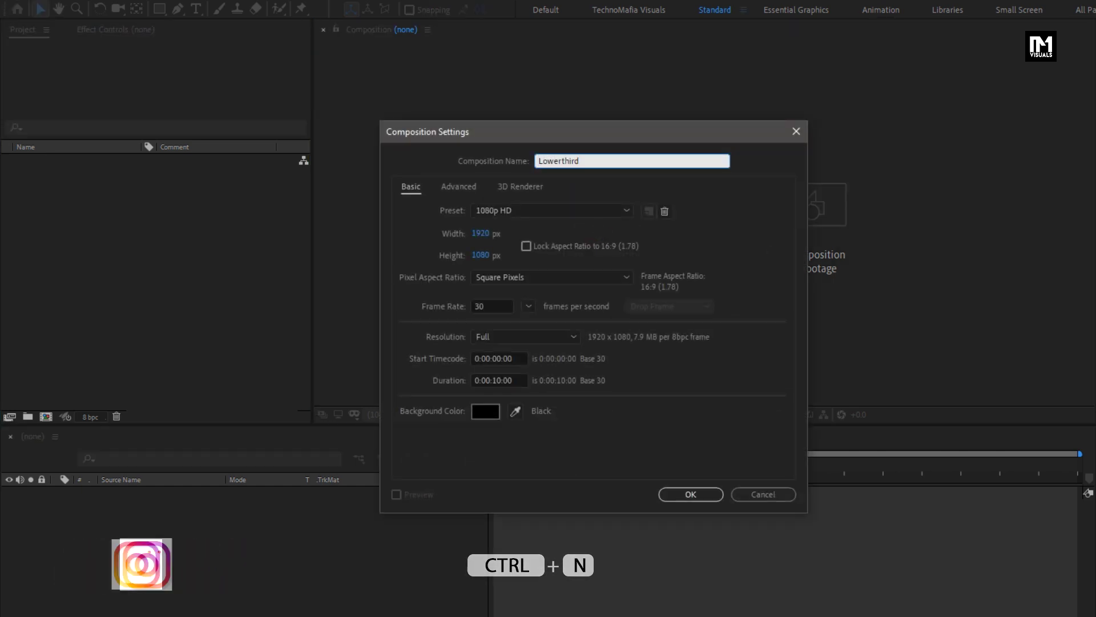
double_click(502, 375)
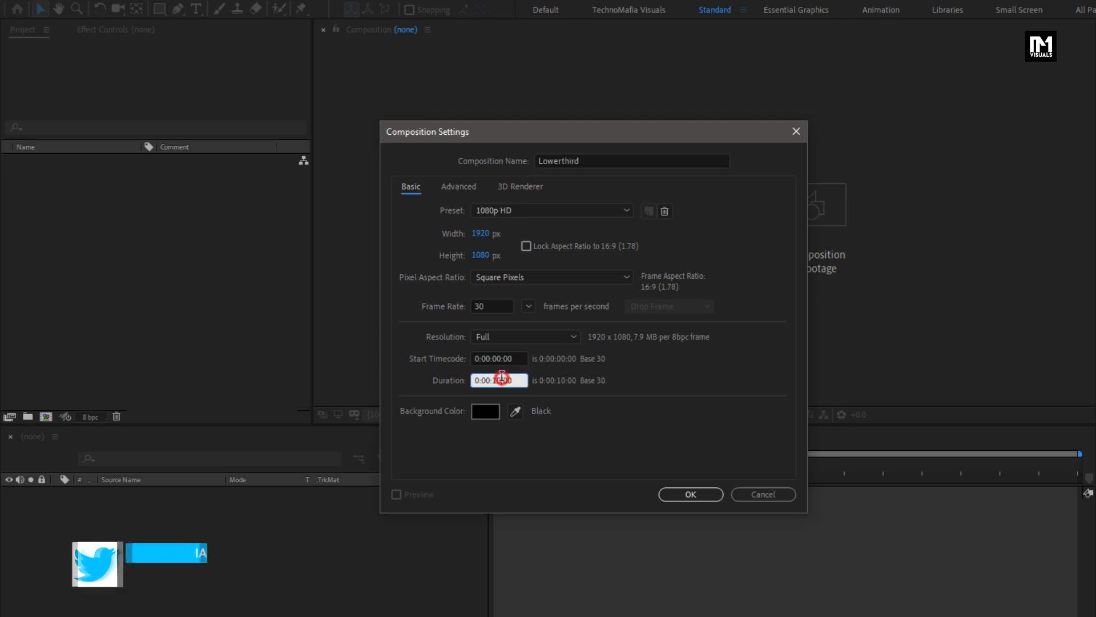
key(BackSpace)
text(05)
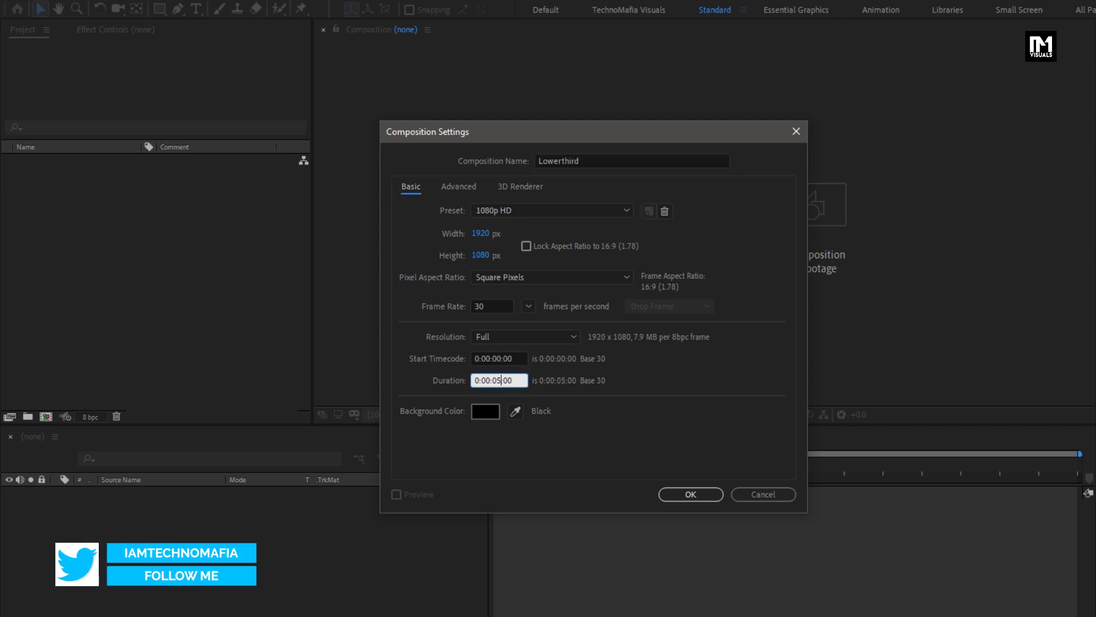
click(668, 491)
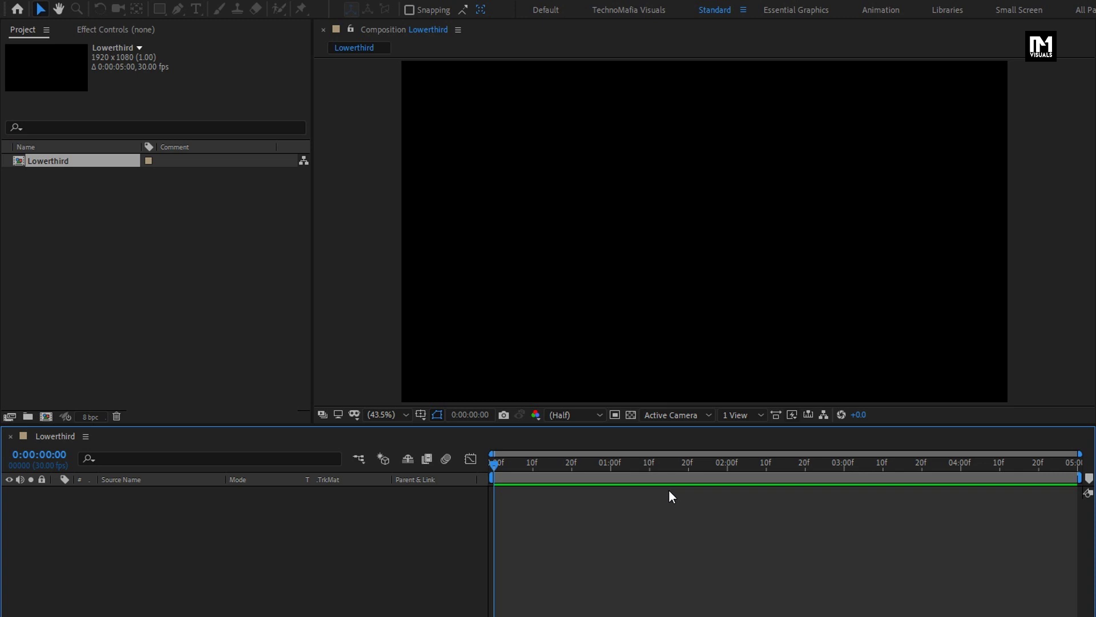
click(669, 490)
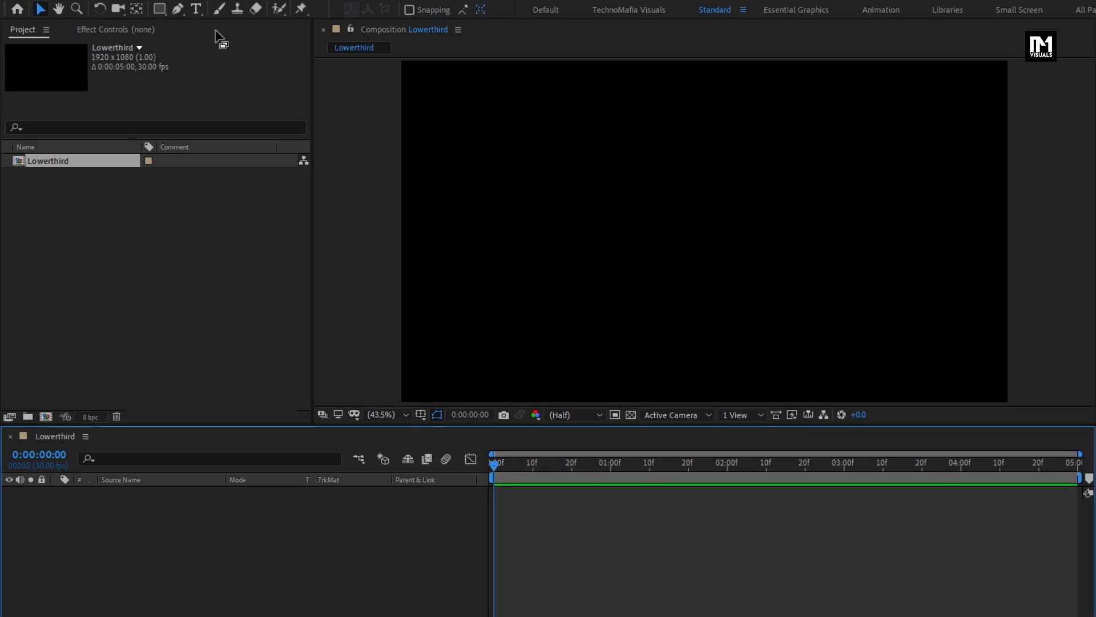
- Add a text layer reading TOM in the upper middle of the composition
click(198, 8)
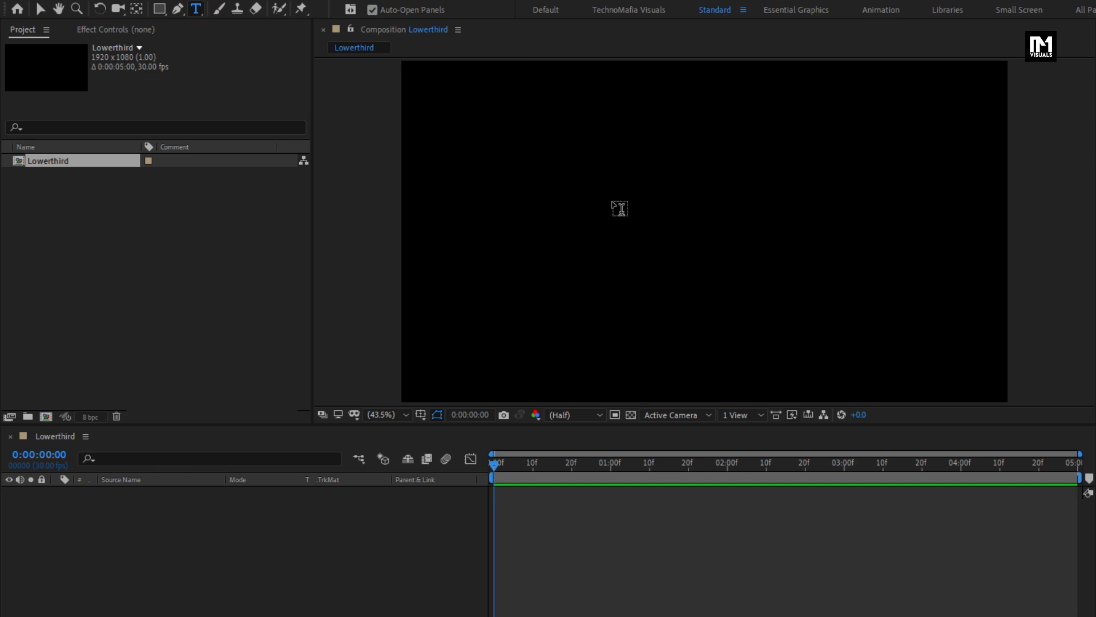
click(612, 205)
text(TOM)
key(Escape)
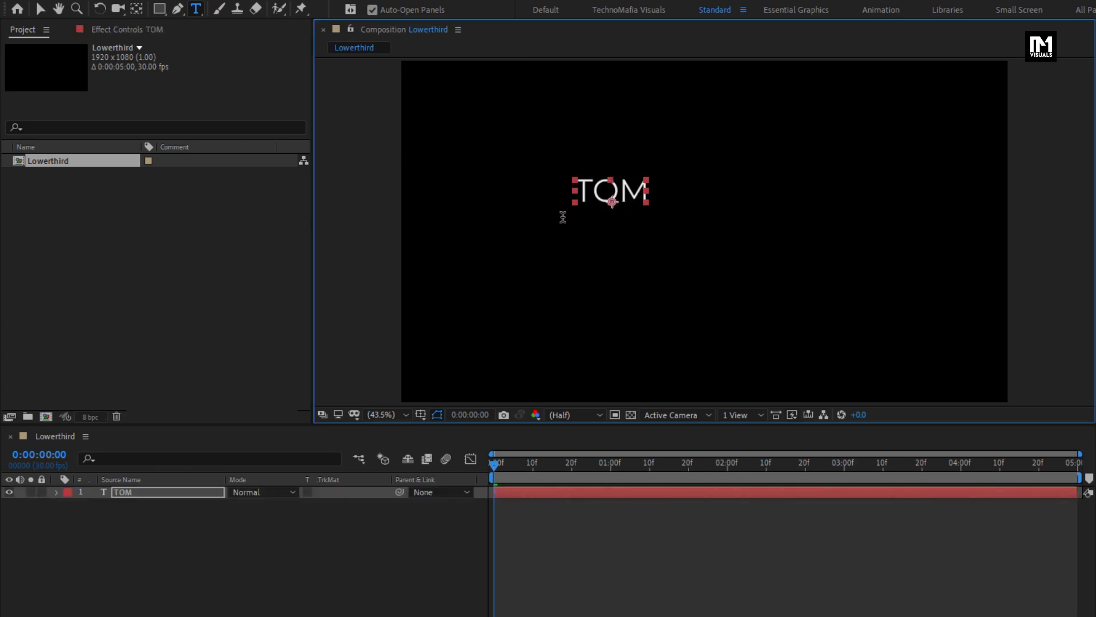
key(v)
- Set the TOM text to the Antonio Regular font at 149 px
click(853, 458)
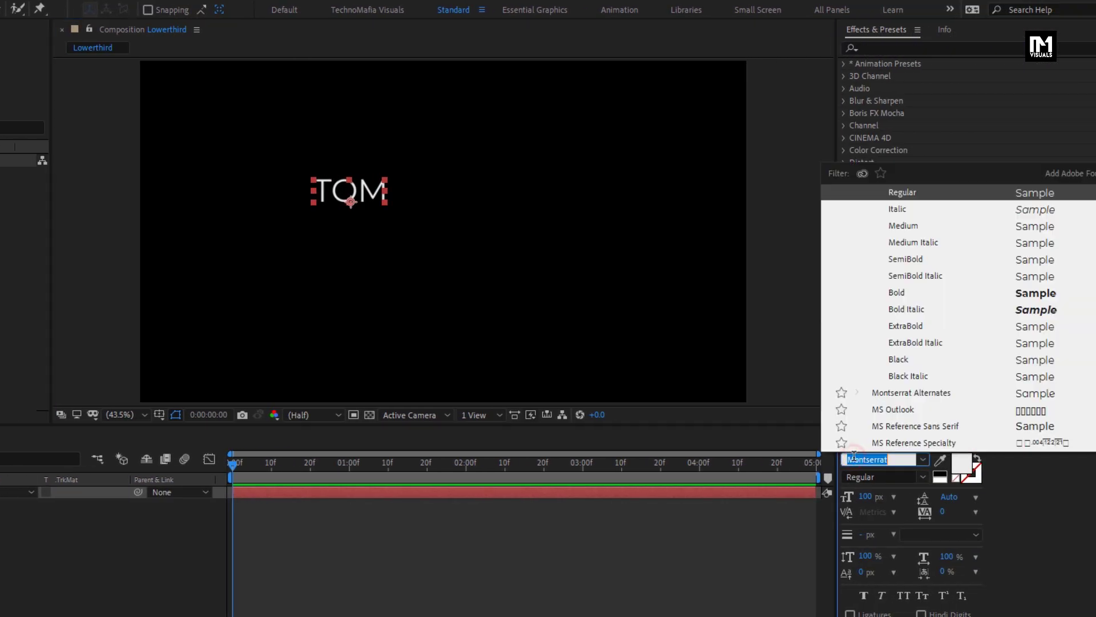
text(ant)
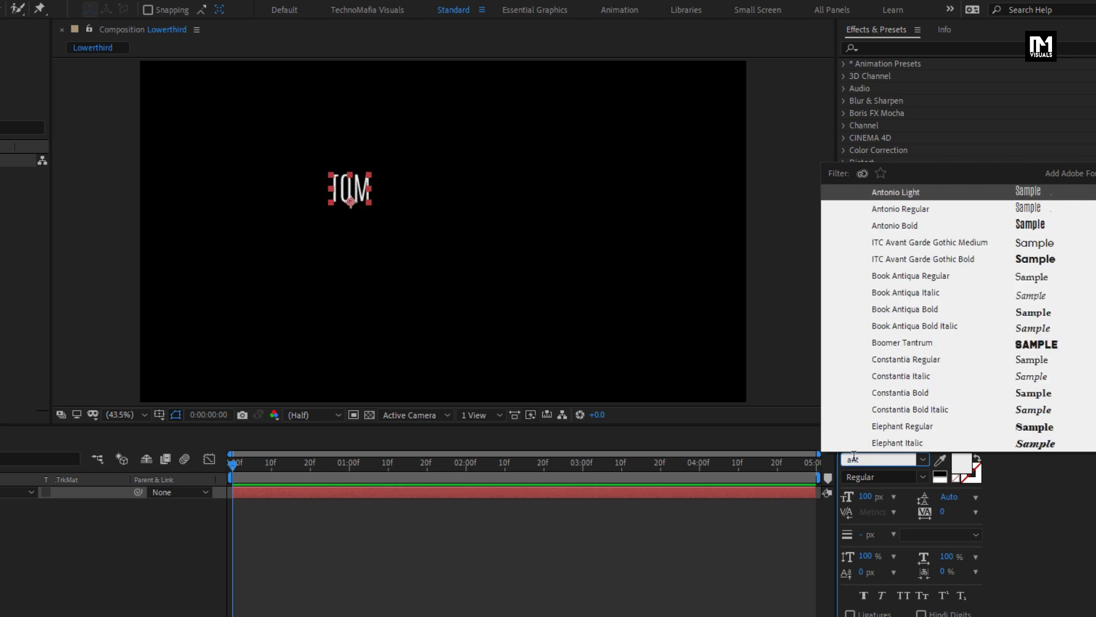
click(898, 211)
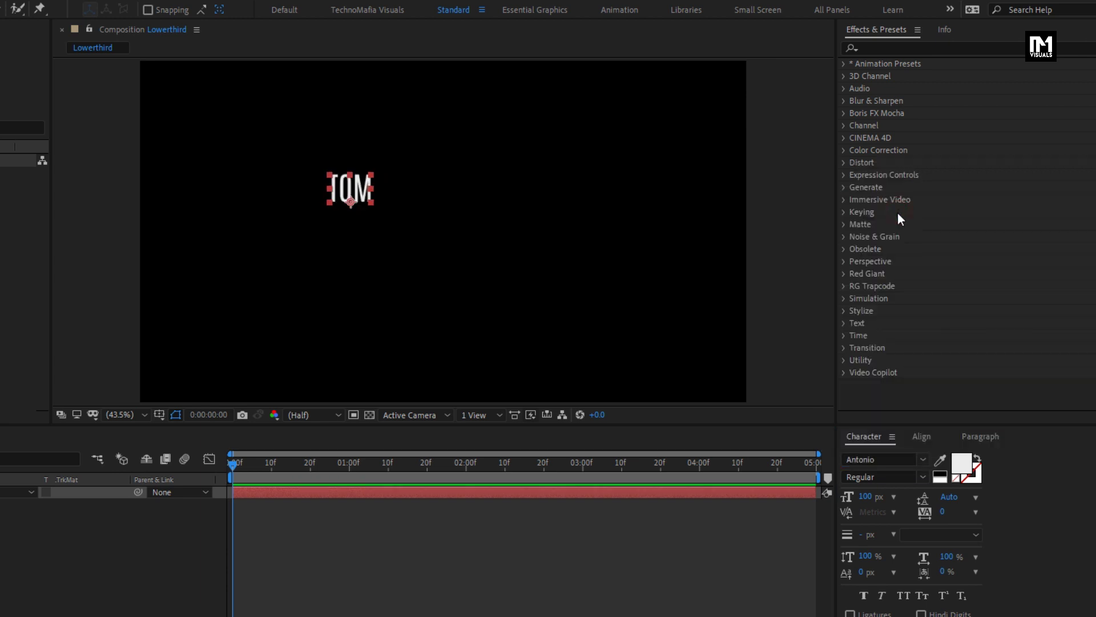
click(865, 497)
drag(868, 497, 900, 496)
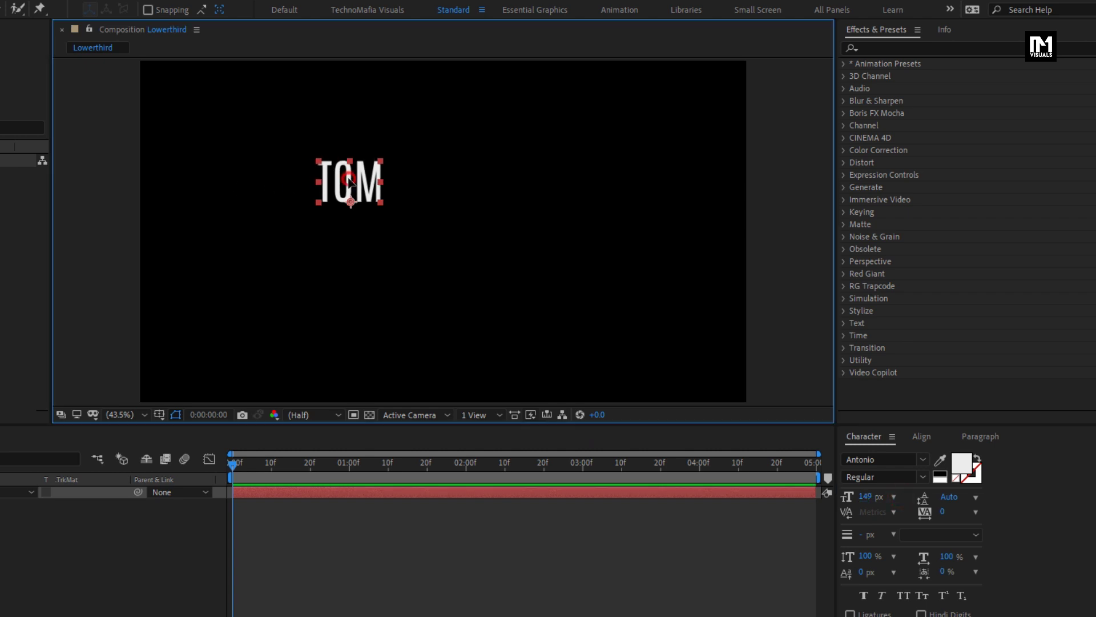
- Add a second text layer reading HIDDLESTON beneath TOM
click(195, 16)
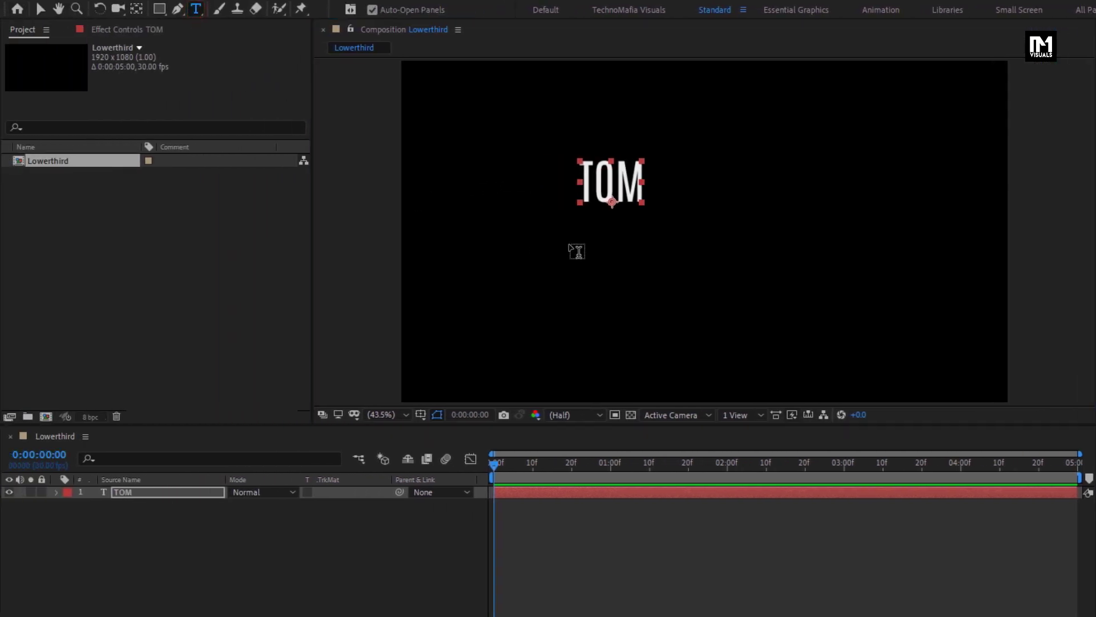
click(598, 243)
text(HIDD)
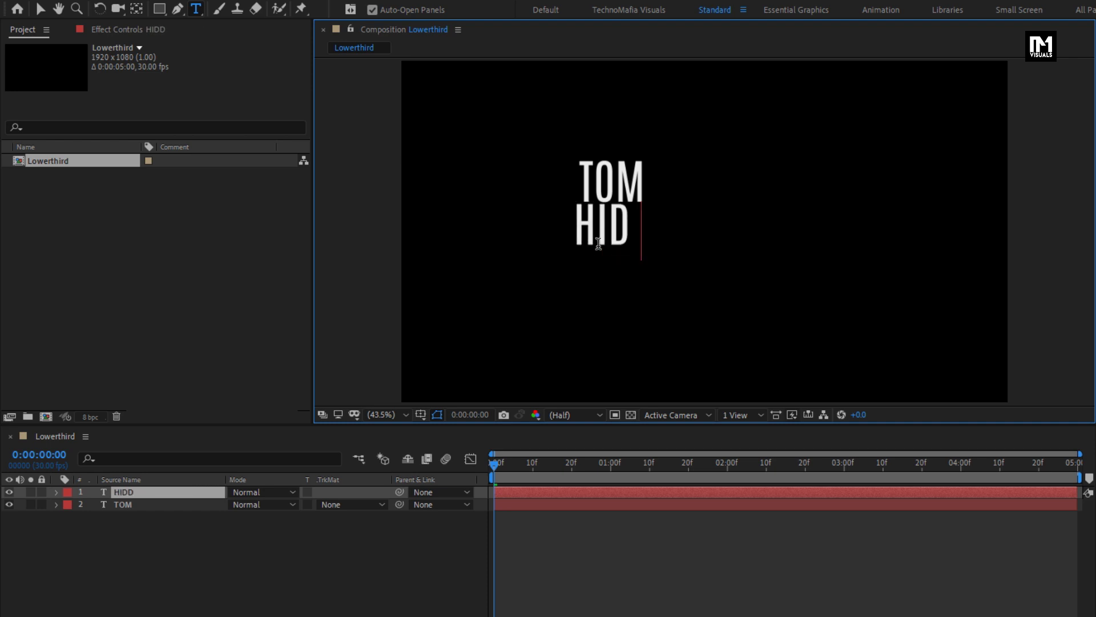
text(LESTON)
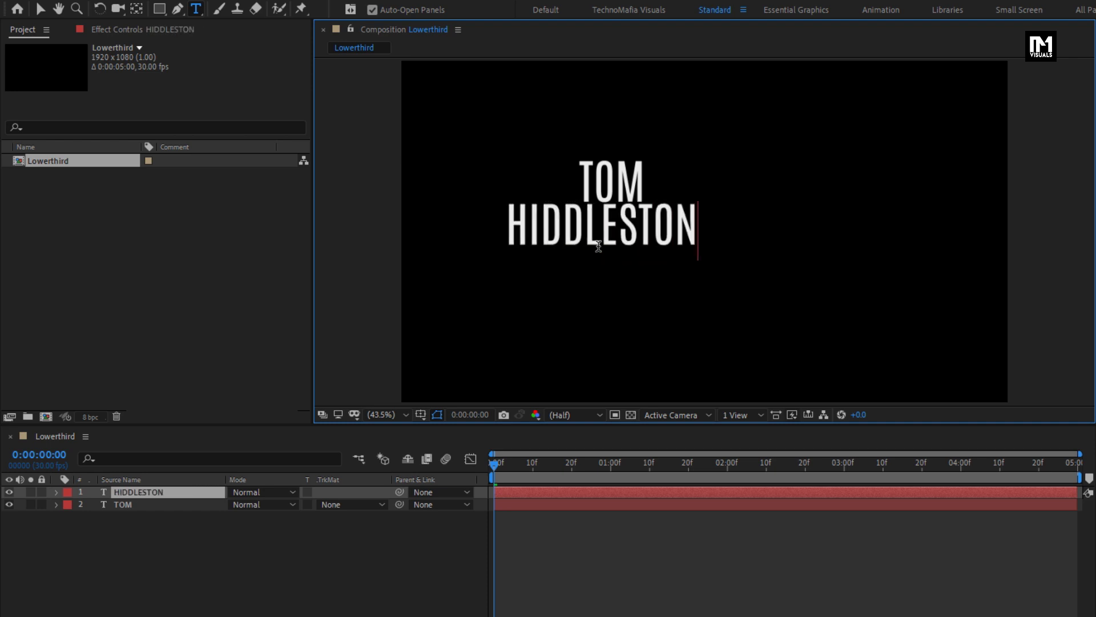
key(Escape)
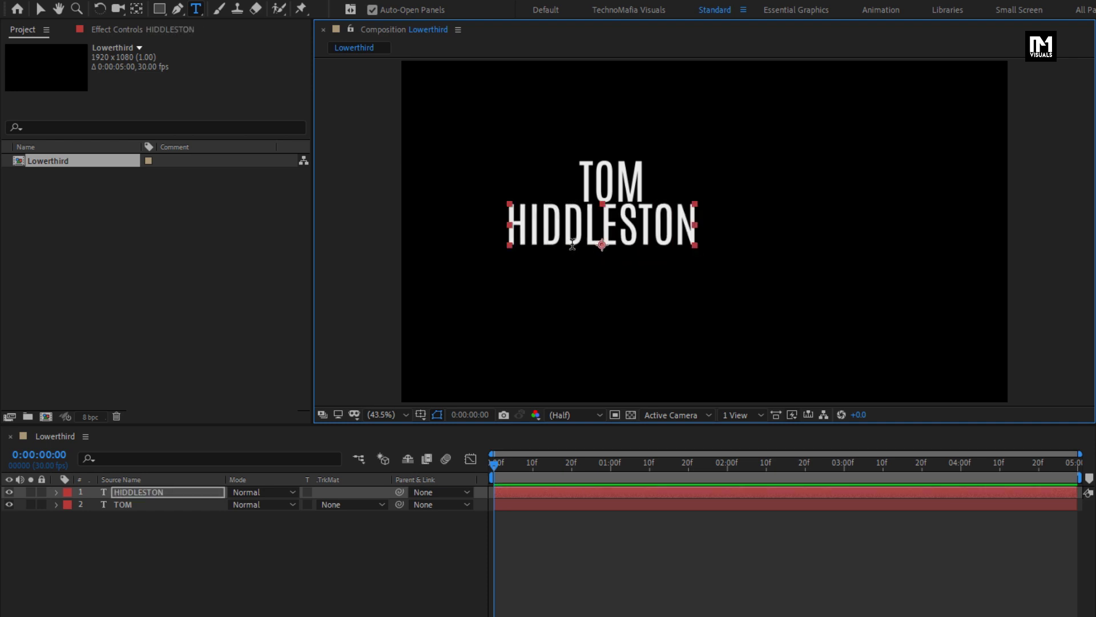
- Move HIDDLESTON so it starts beneath the left edge of TOM and set its font style to Bold
key(v)
drag(562, 237, 635, 237)
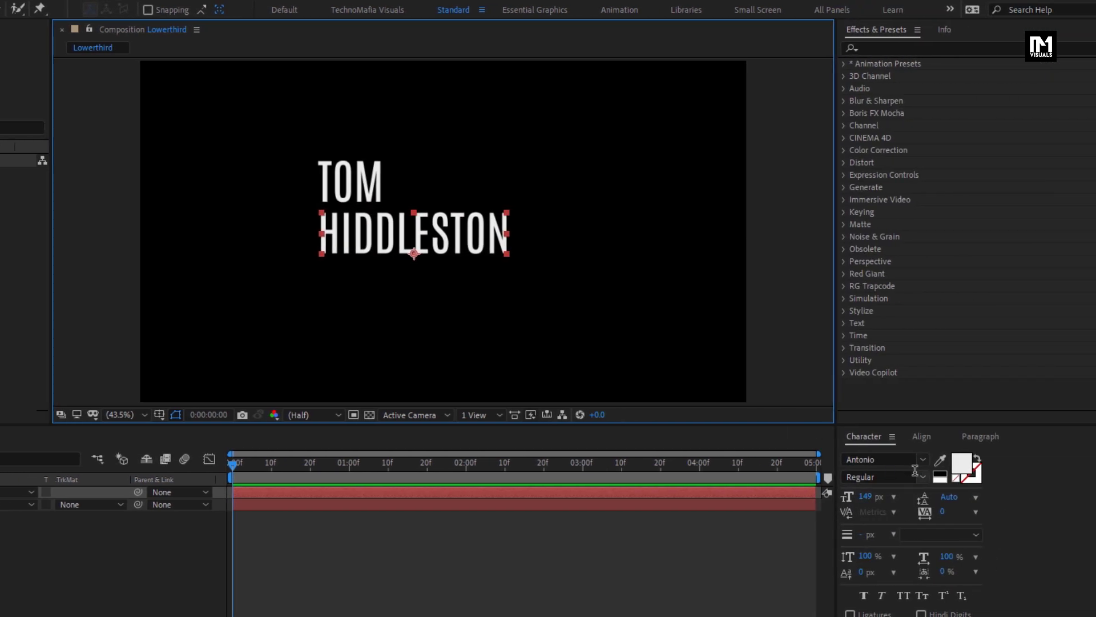
click(924, 477)
click(876, 523)
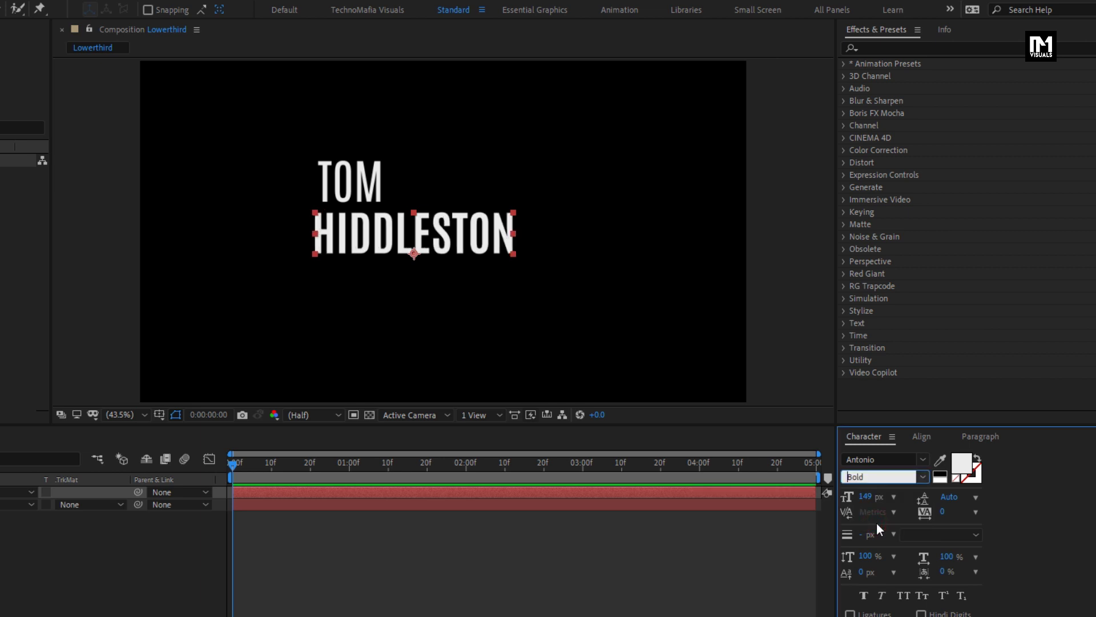
- Left-align the paragraph text of both the HIDDLESTON and TOM layers
click(970, 437)
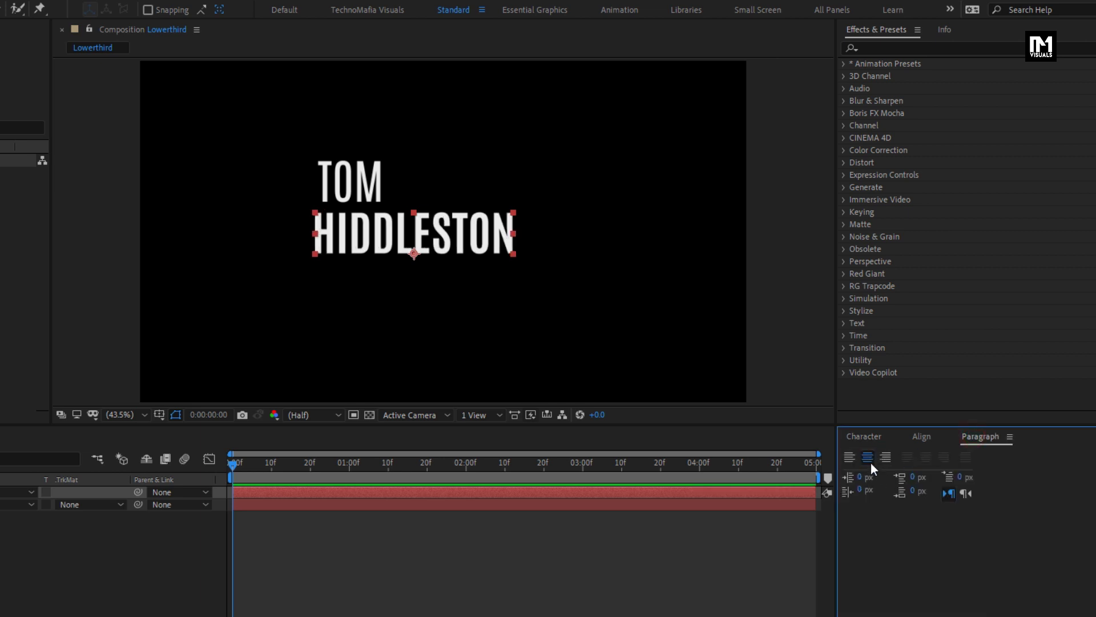
click(849, 460)
click(375, 194)
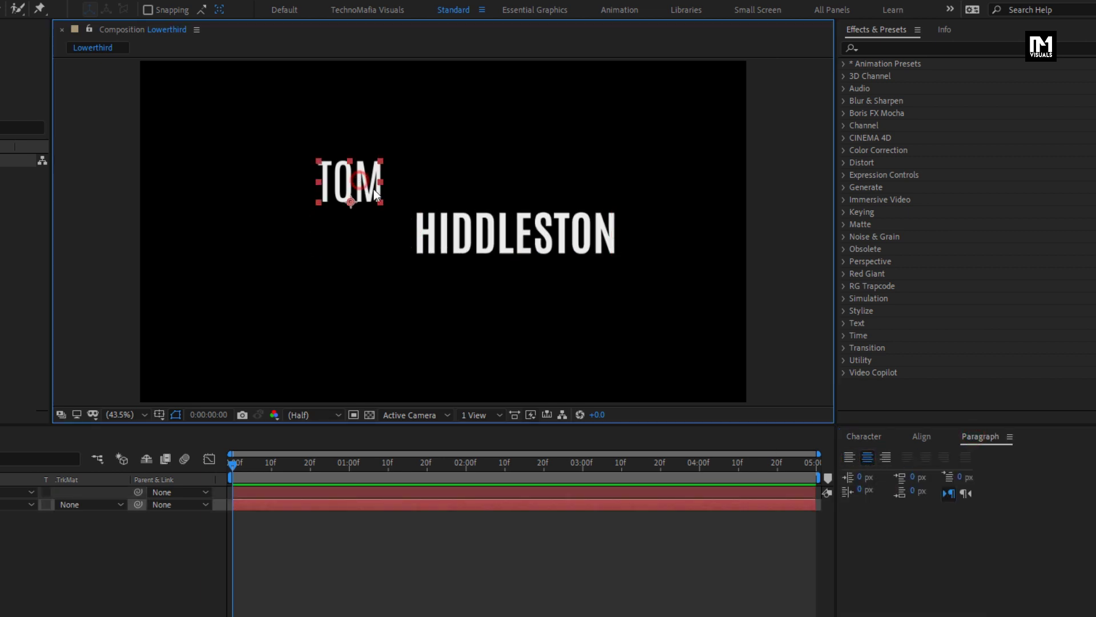
click(851, 457)
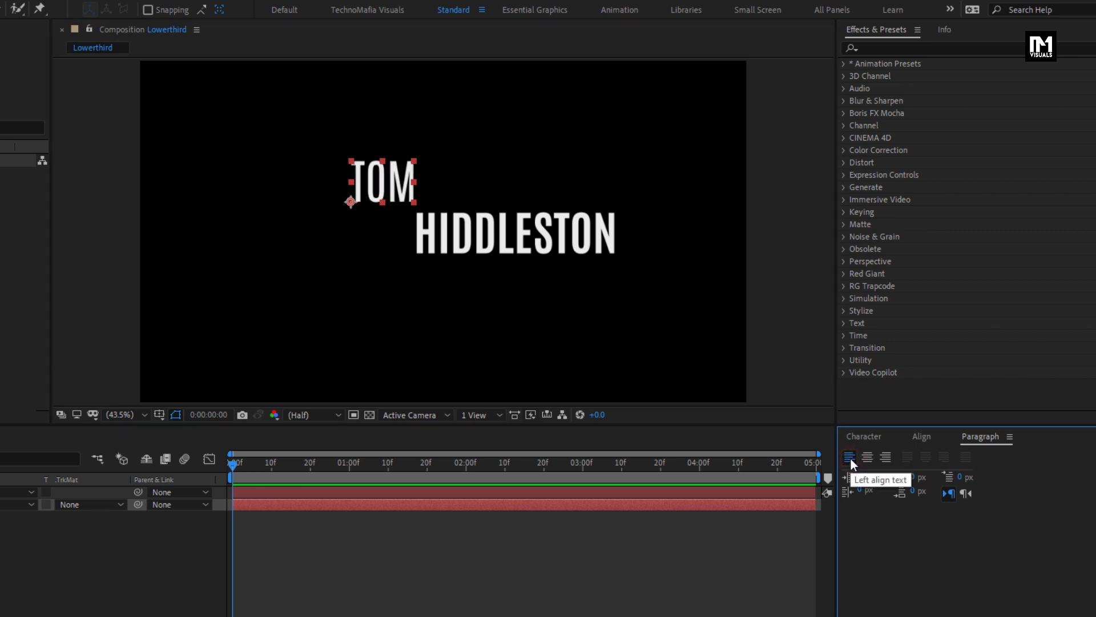
- Reposition TOM and HIDDLESTON so they stack closely with their left edges lined up
click(868, 434)
drag(373, 200, 340, 203)
click(444, 241)
drag(444, 240, 352, 244)
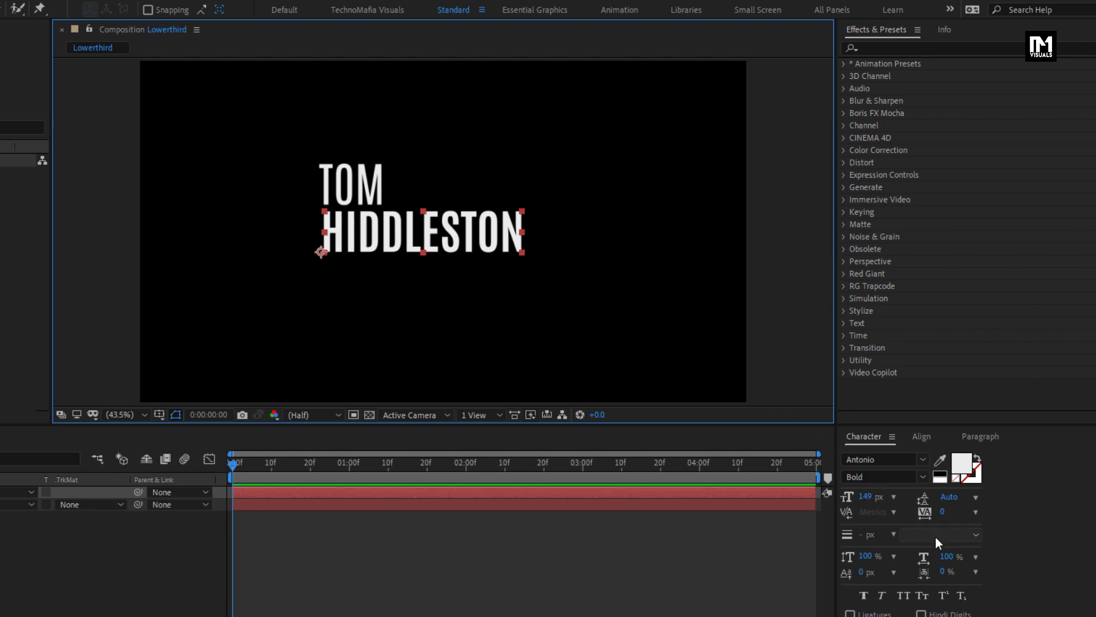
- Set HIDDLESTON to 173 px with a tracking of 89 and nudge it slightly down below TOM
drag(942, 516, 1030, 514)
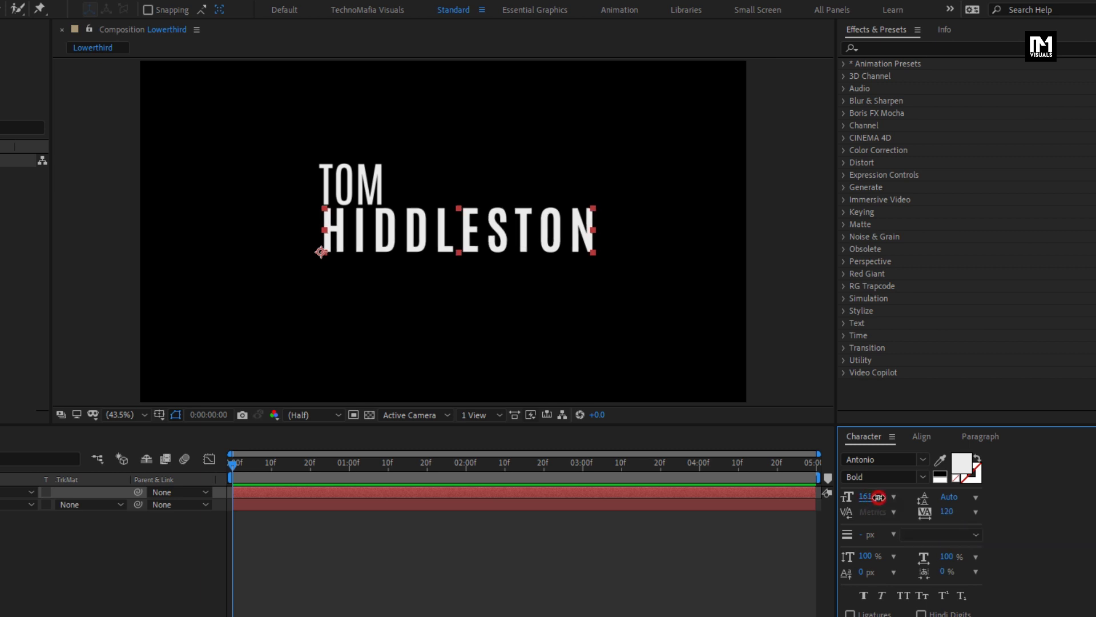
drag(873, 498, 885, 497)
drag(403, 223, 402, 230)
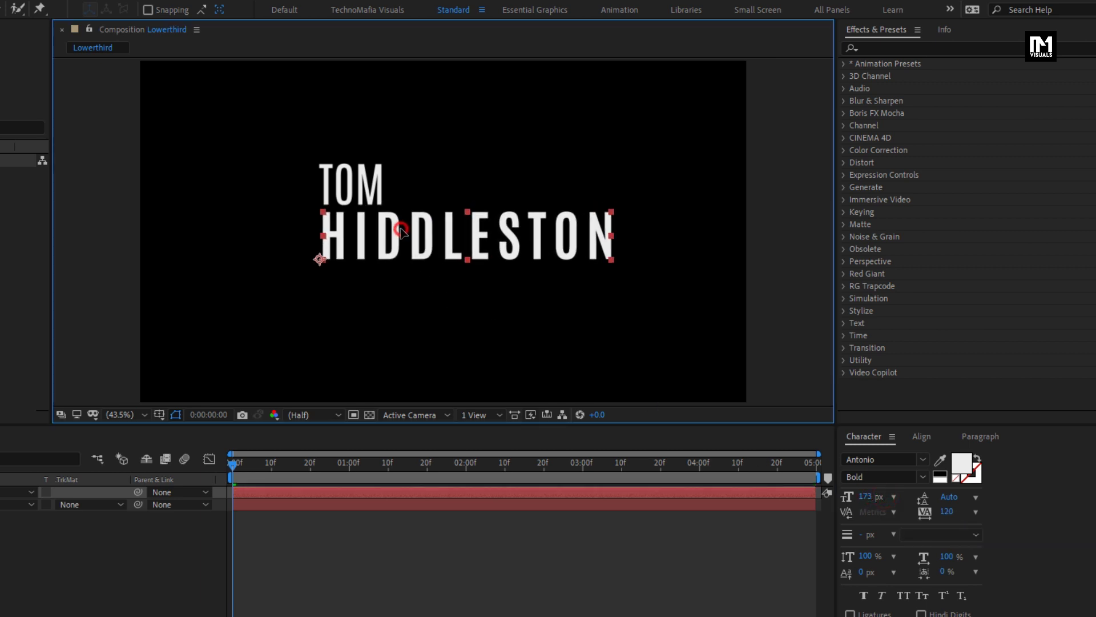
mouse_move(931, 513)
mouse_down()
mouse_move(952, 516)
mouse_move(930, 516)
mouse_up()
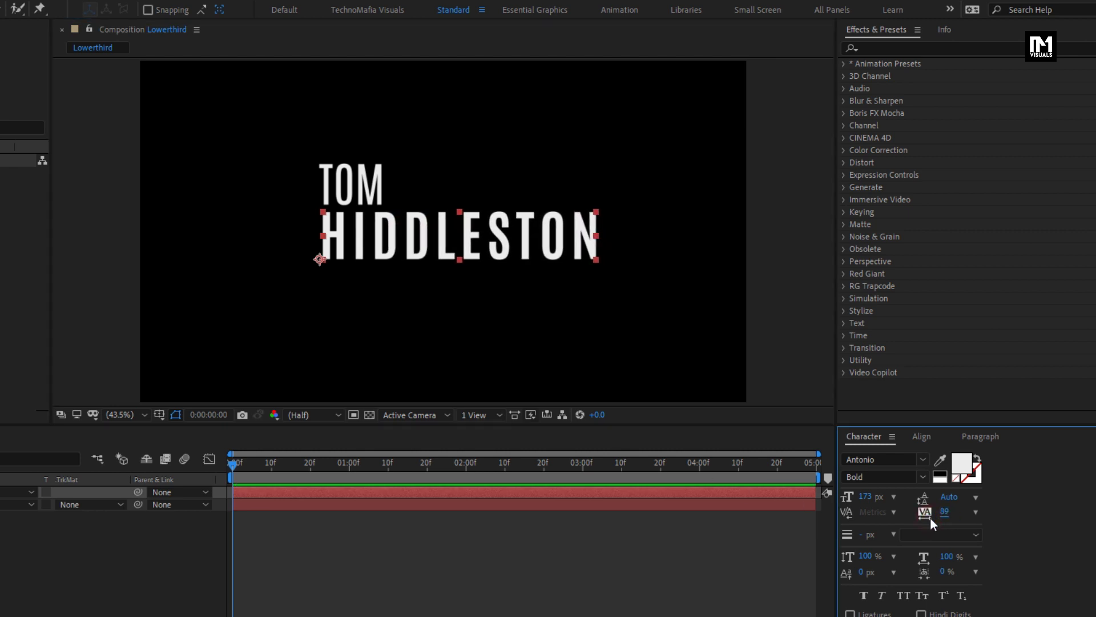
- Add a third text layer reading AS LOKI to the right of TOM
click(144, 8)
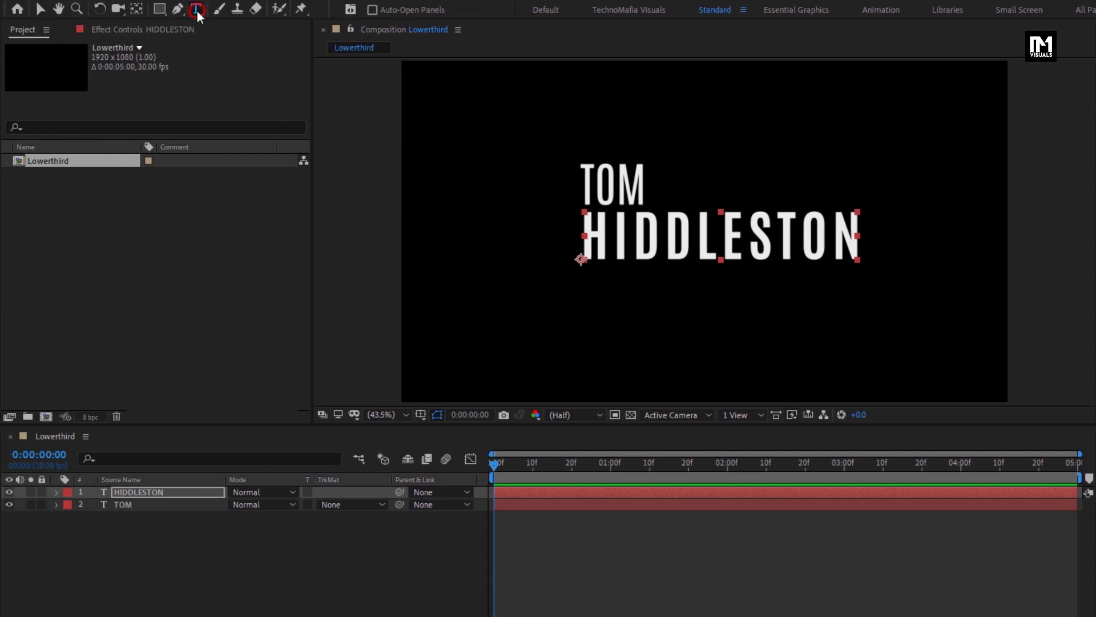
click(683, 194)
text(AS)
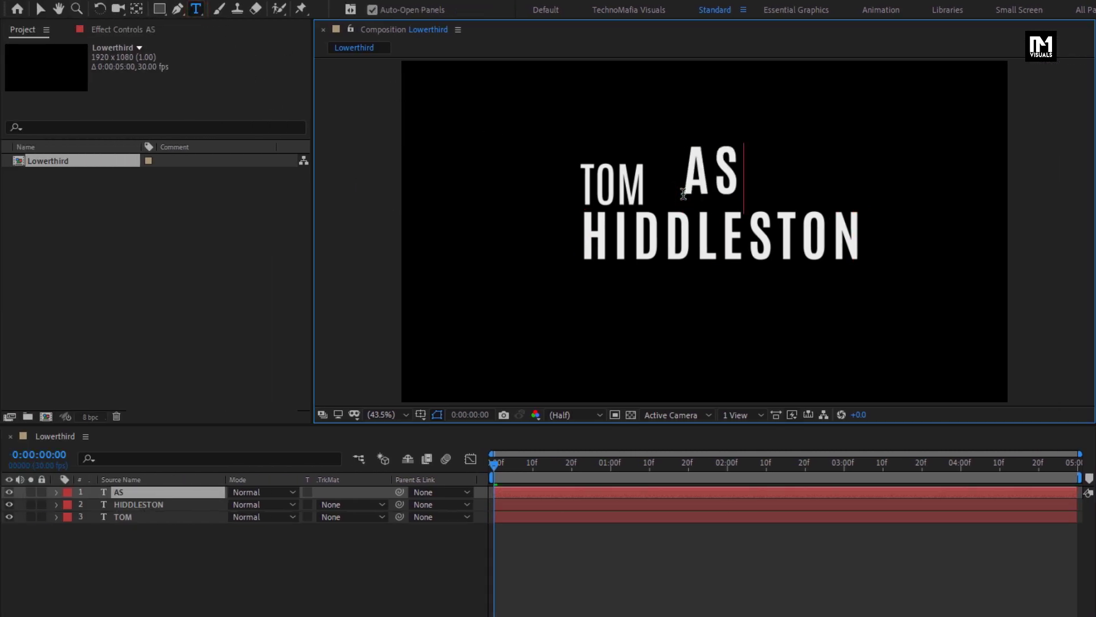
text( LOKI)
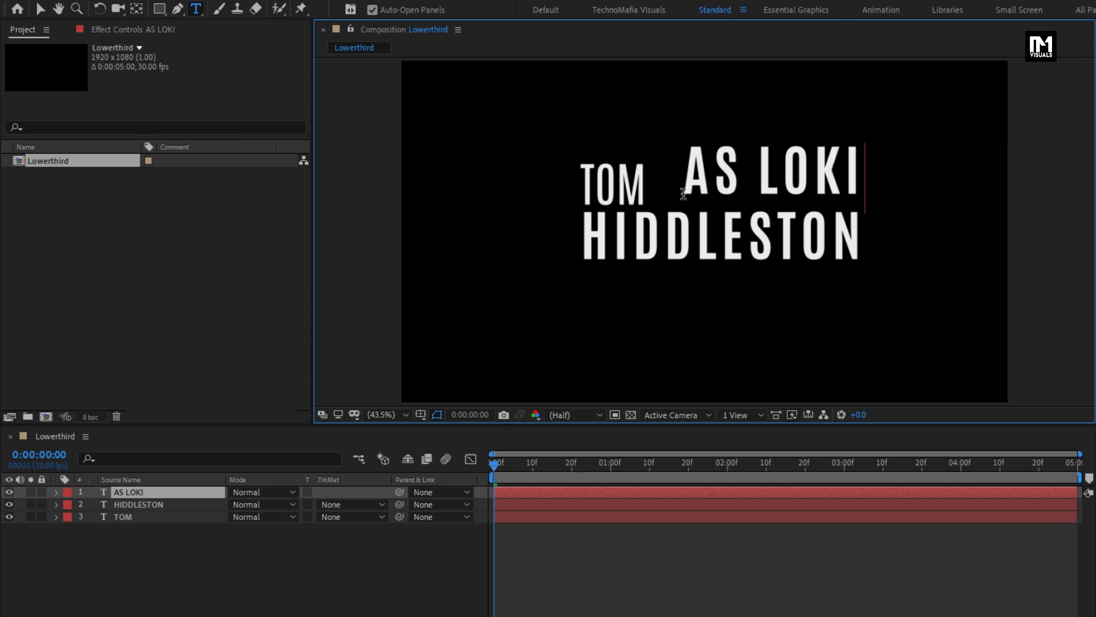
key(KP_Enter)
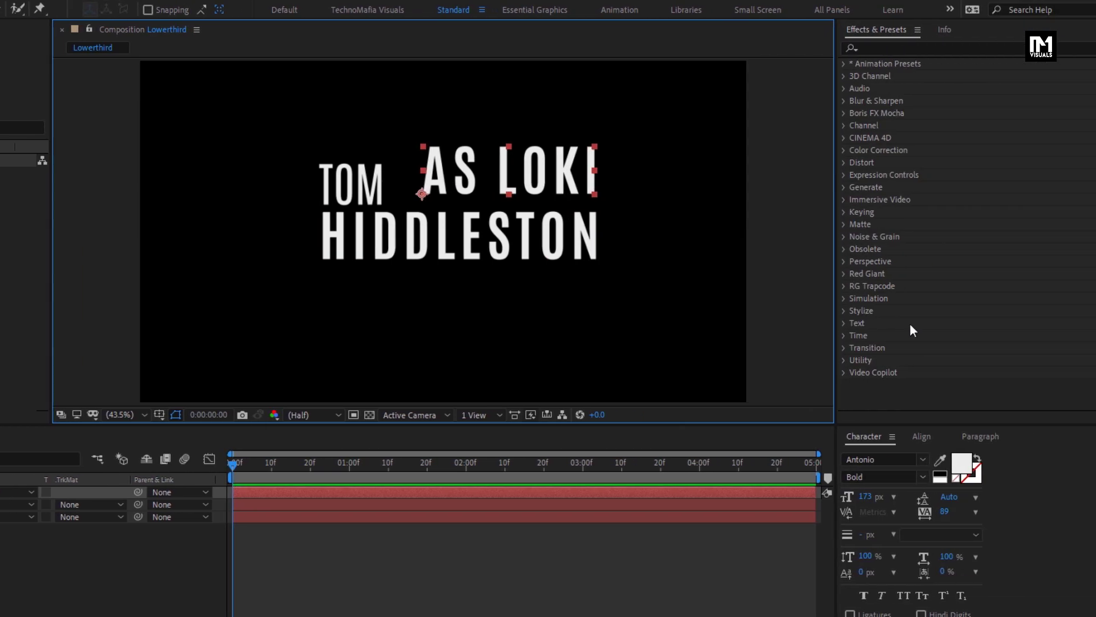
- Change the font of the AS LOKI text to UniSansRegular
click(882, 459)
text(uni)
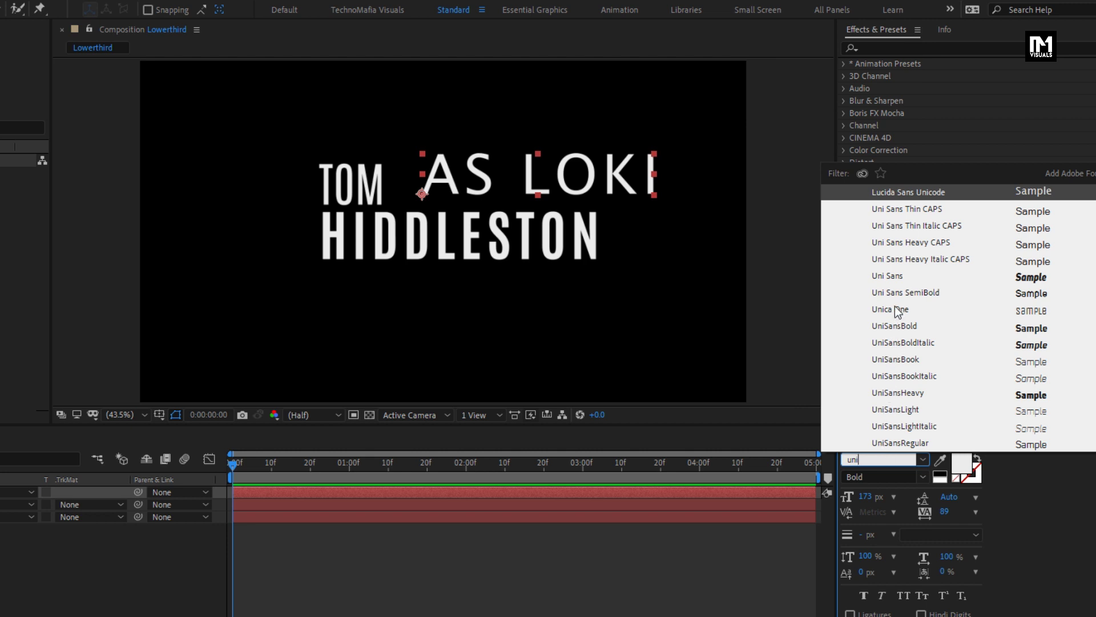
click(897, 443)
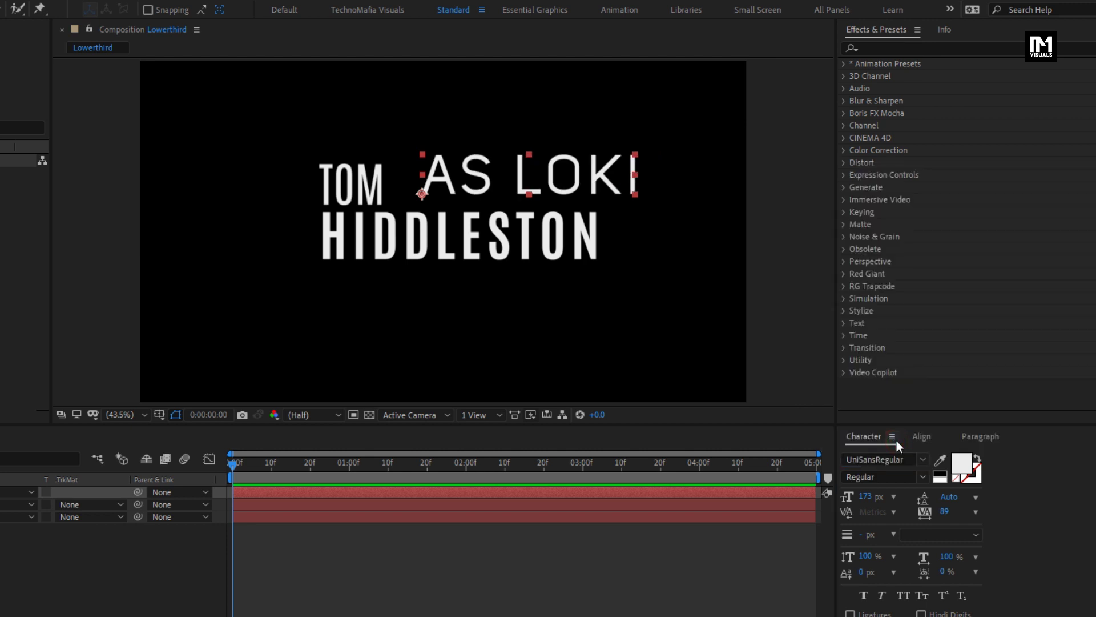
- Set AS LOKI to 65 px with 0 tracking and place it just right of TOM, above HIDDLESTON
drag(867, 501, 845, 501)
click(940, 513)
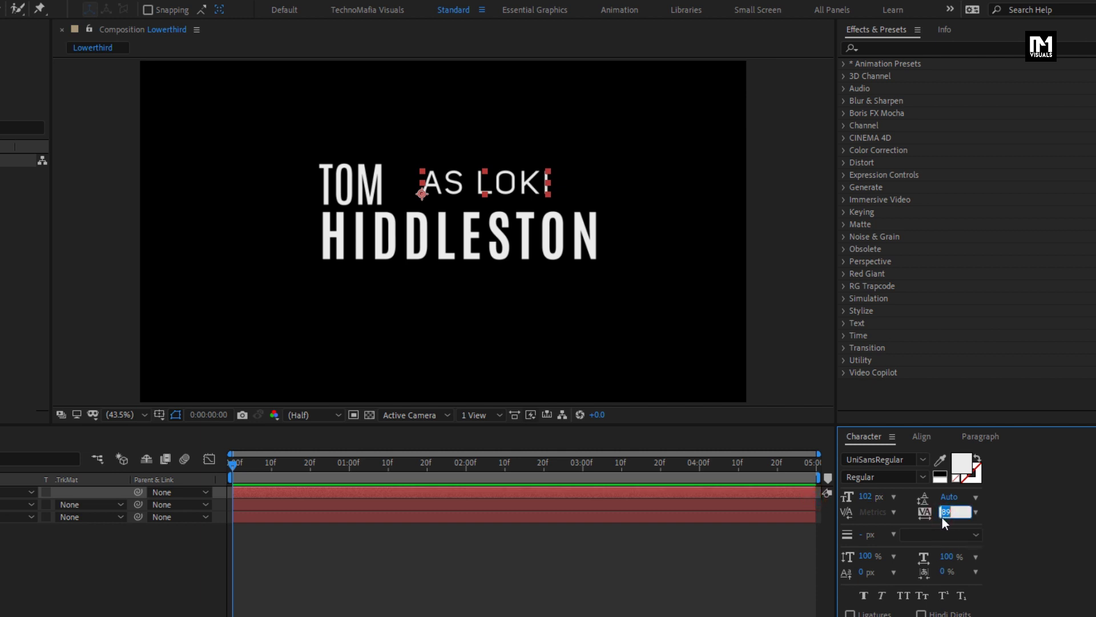
text(0)
key(Return)
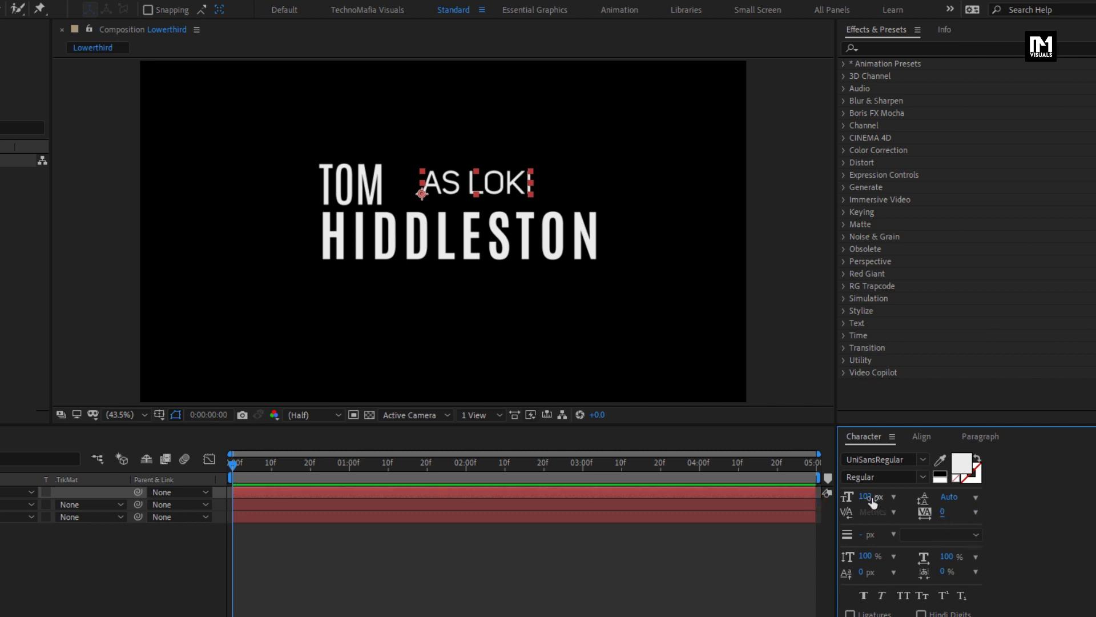
drag(872, 503, 846, 501)
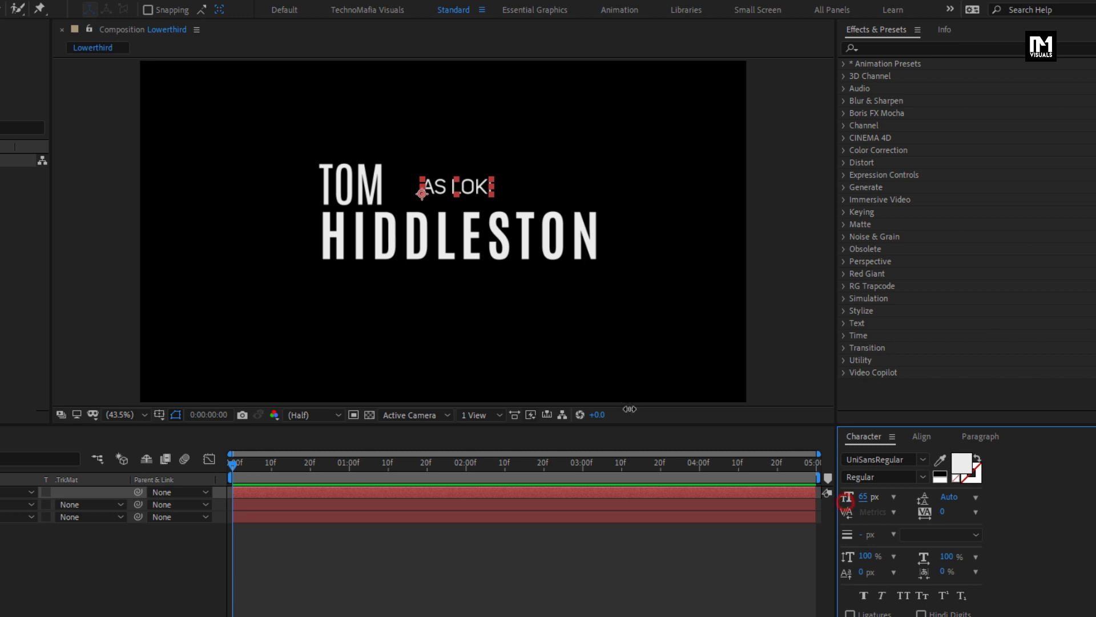
drag(432, 189, 420, 198)
click(323, 285)
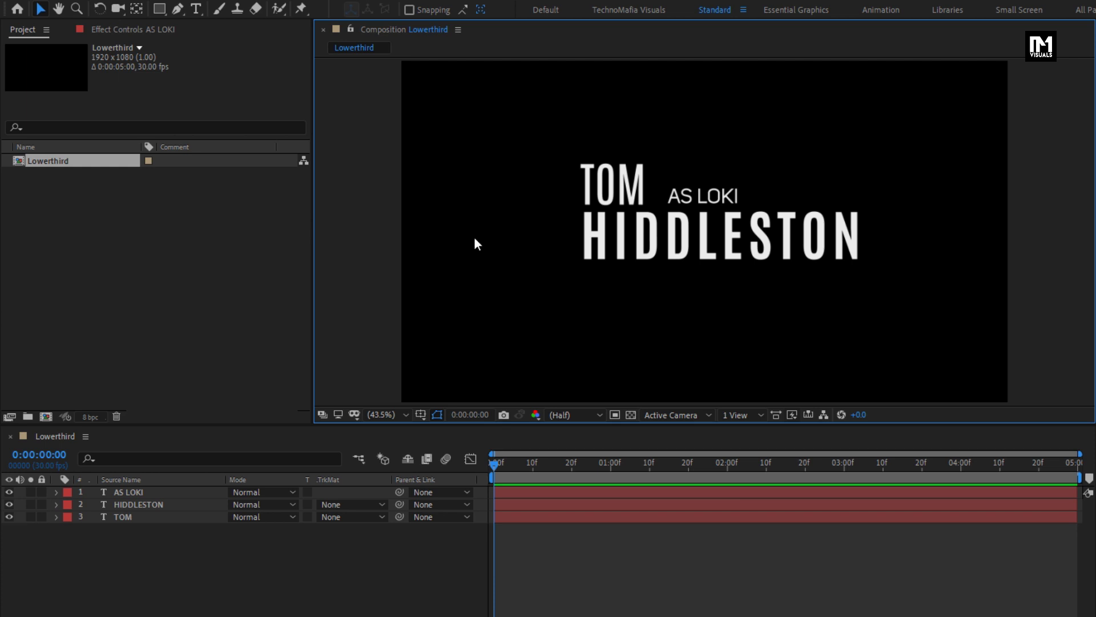
- Add a fourth text layer reading GOD OF MISCHIEF below HIDDLESTON
key(ctrl+t)
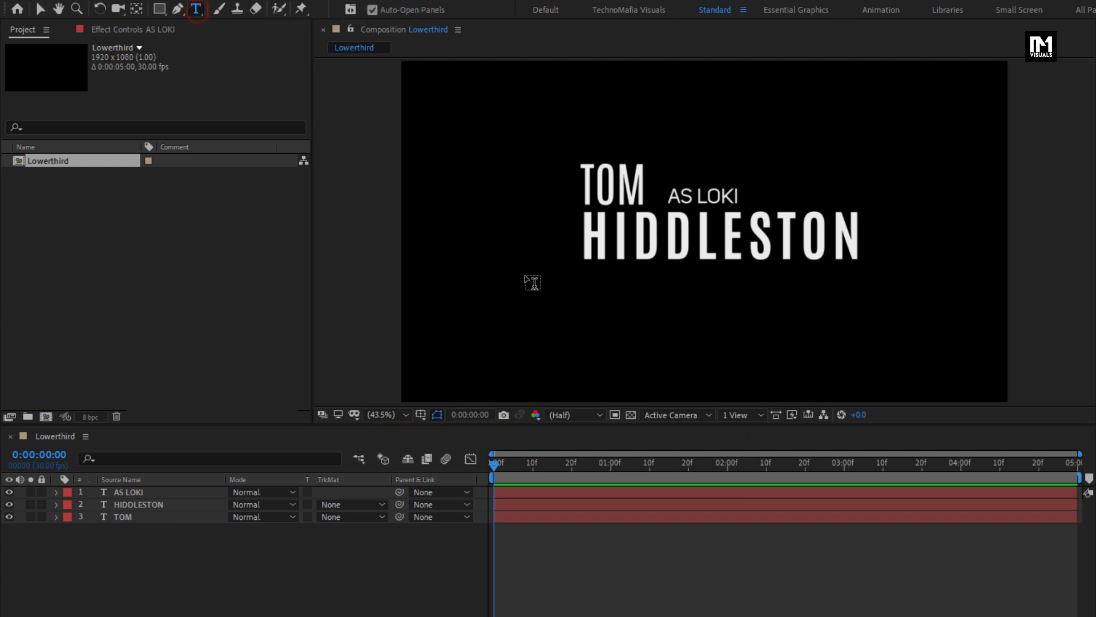
click(593, 293)
text(GOD OF MISCHIEF)
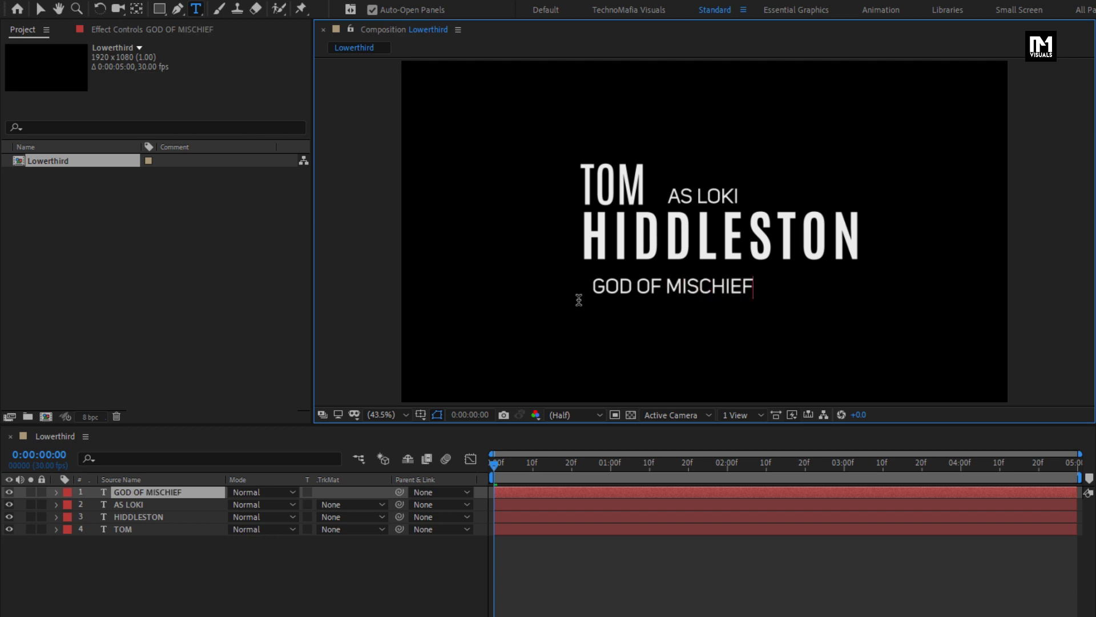
key(Escape)
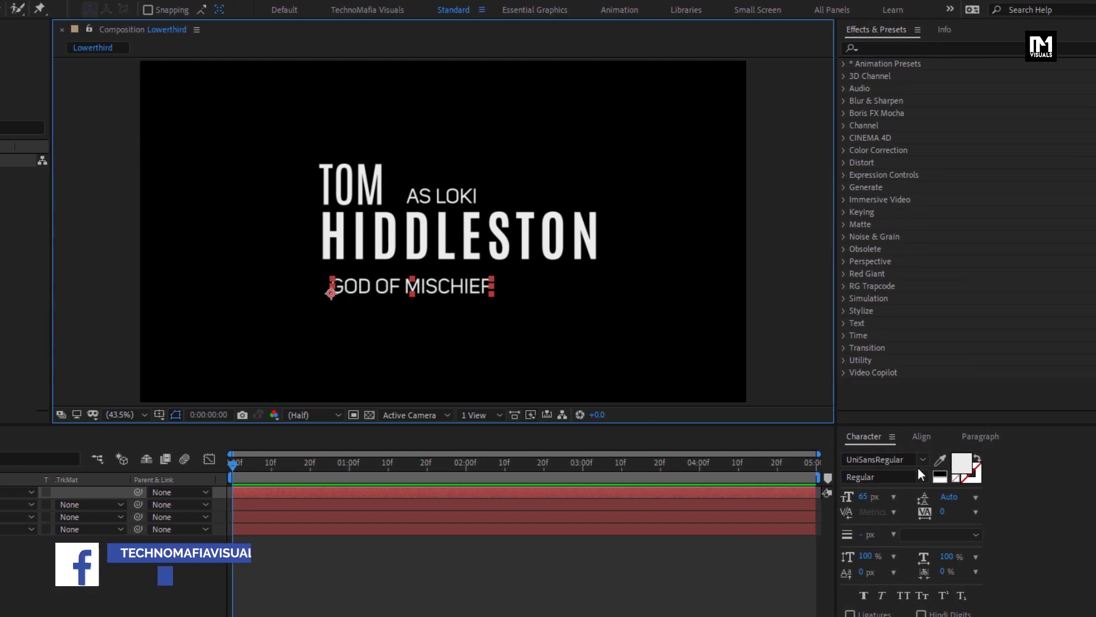
- Change the GOD OF MISCHIEF text to the UniSansBook font at 50 px
click(924, 461)
scroll(912, 240, up, 3)
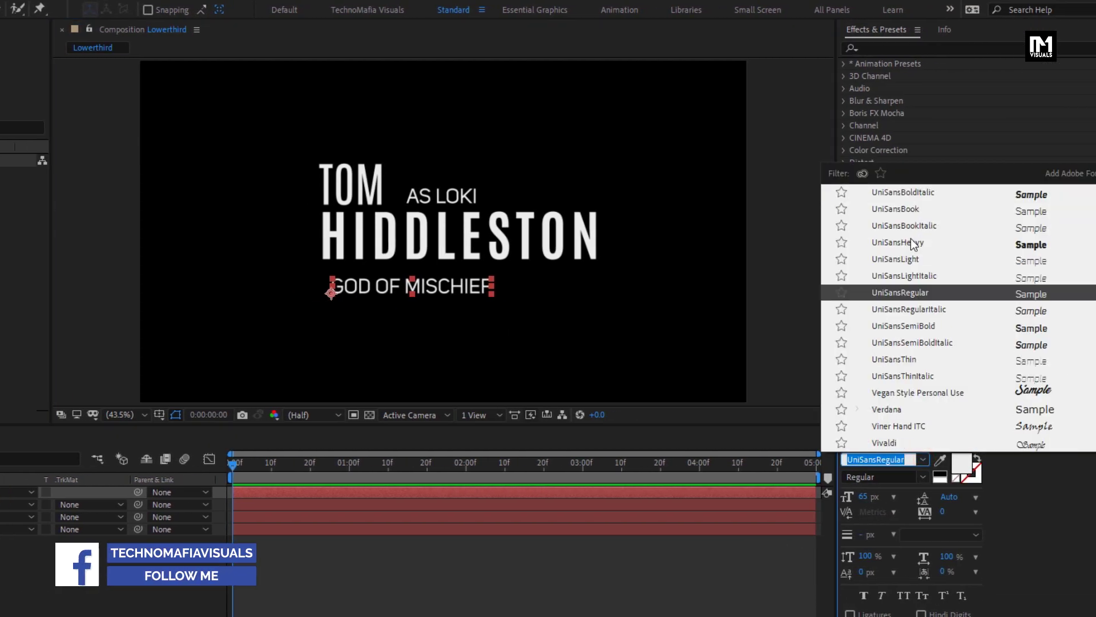
click(910, 210)
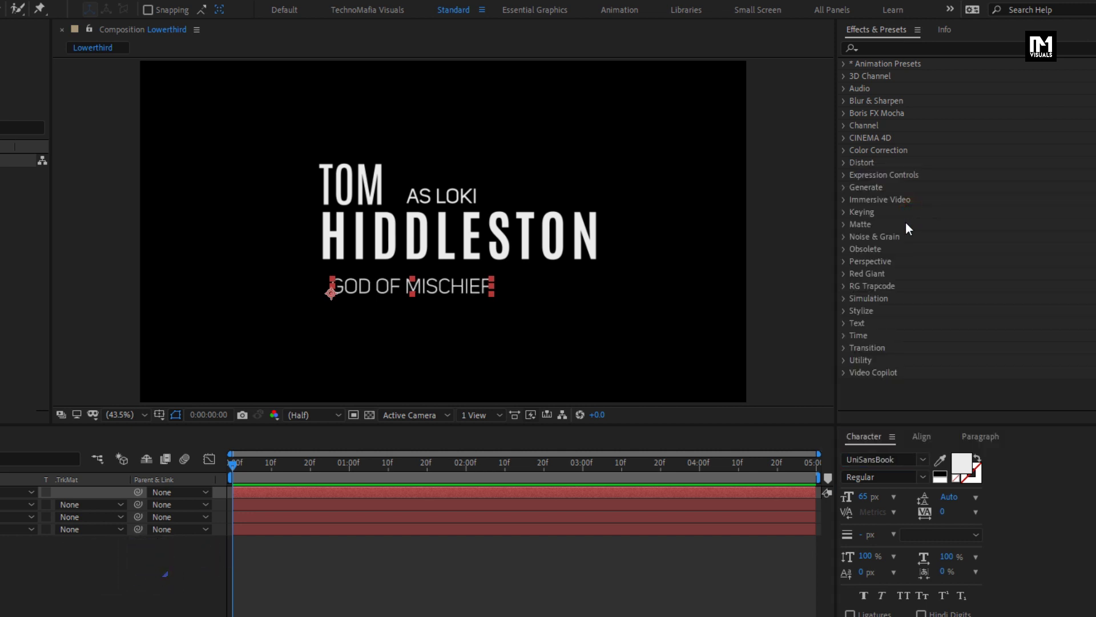
click(864, 497)
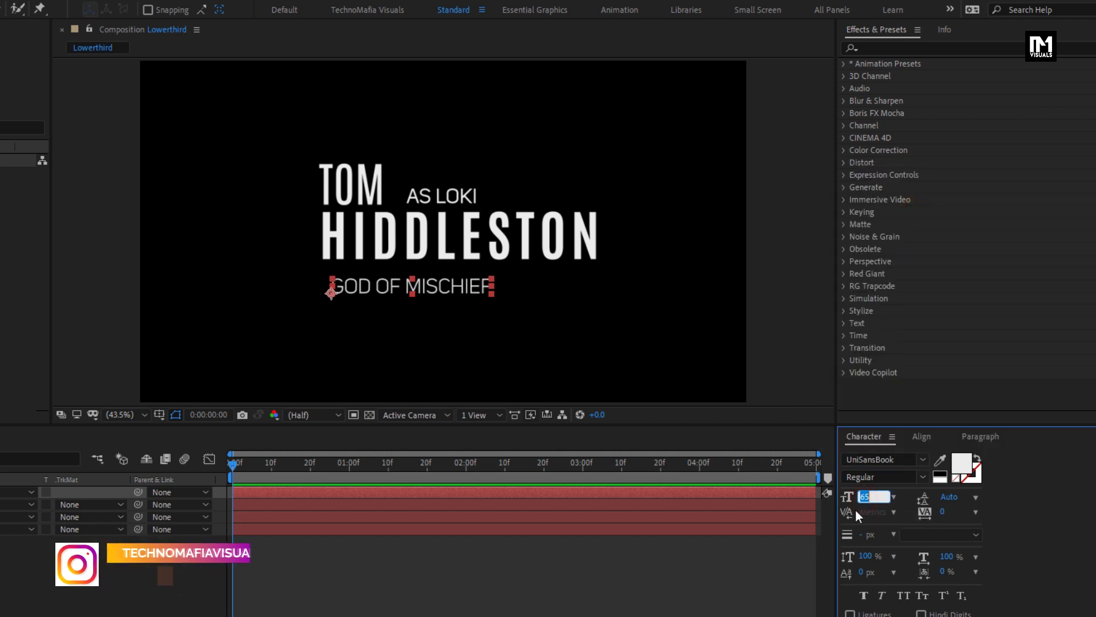
text(50)
key(Return)
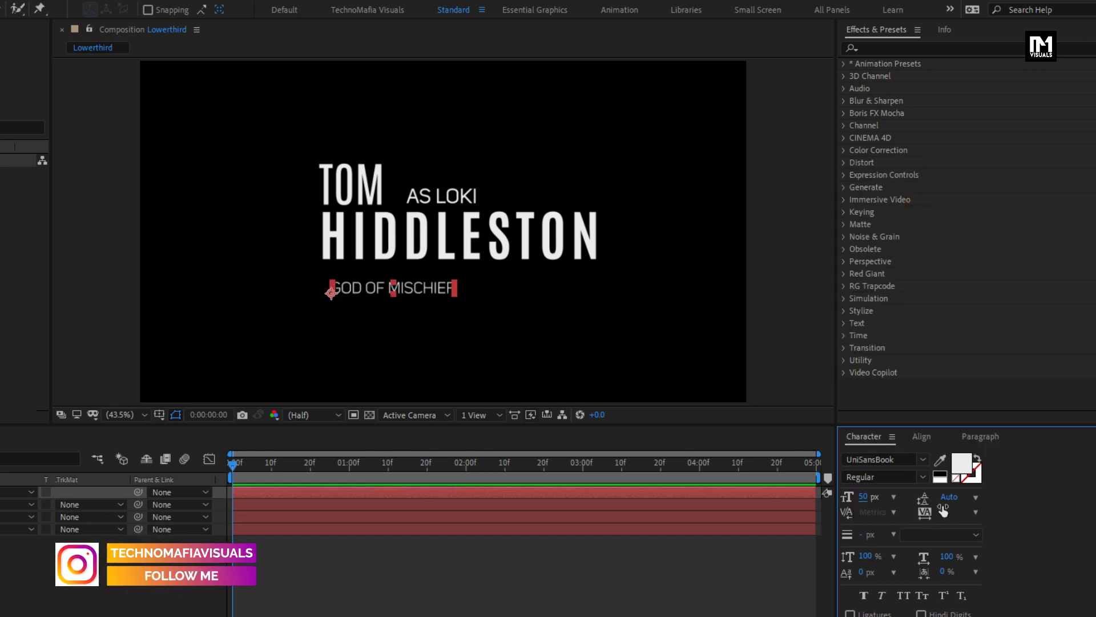
- Set GOD OF MISCHIEF's tracking to 692 and align the text closely beneath HIDDLESTON, flush with its left edge
drag(942, 512, 1083, 512)
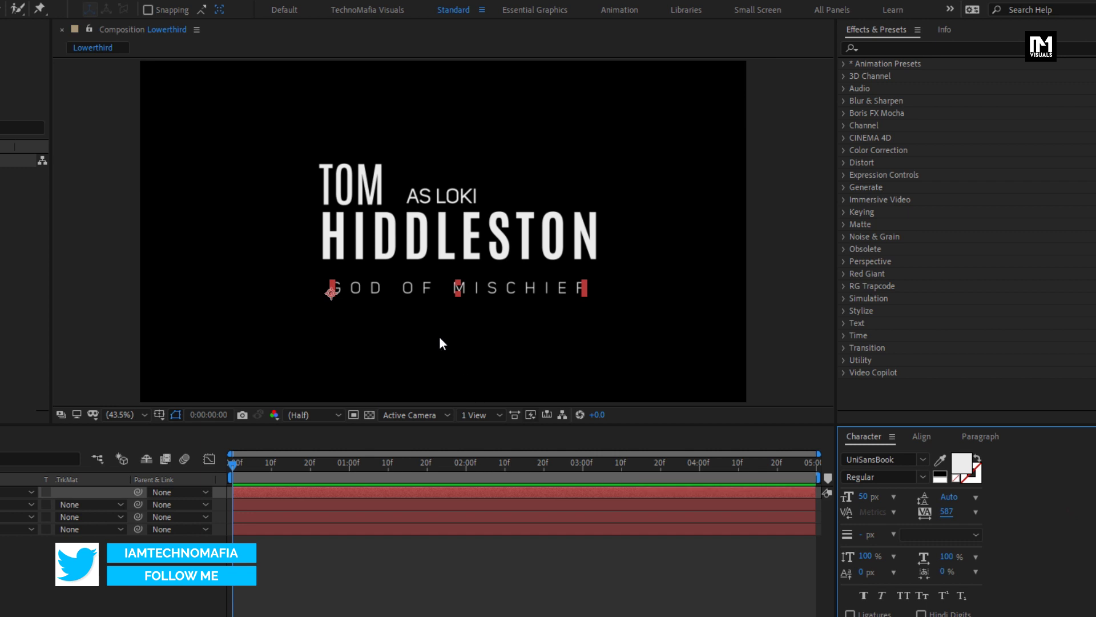
key(period)
key(period)
key(period)
drag(379, 361, 355, 337)
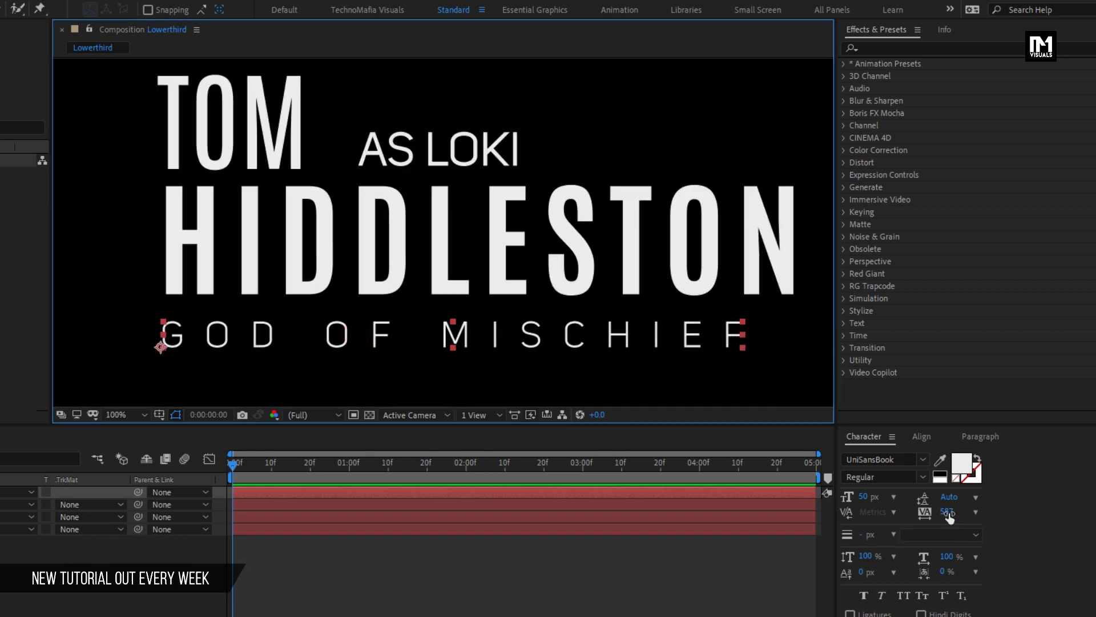
drag(949, 516, 1019, 505)
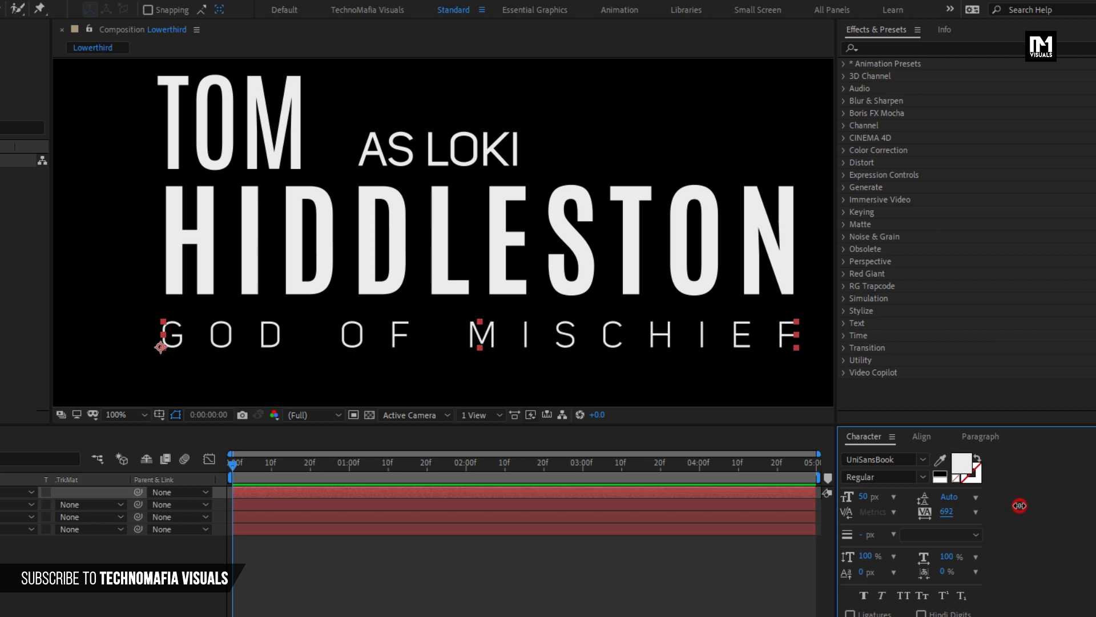
drag(275, 342, 275, 339)
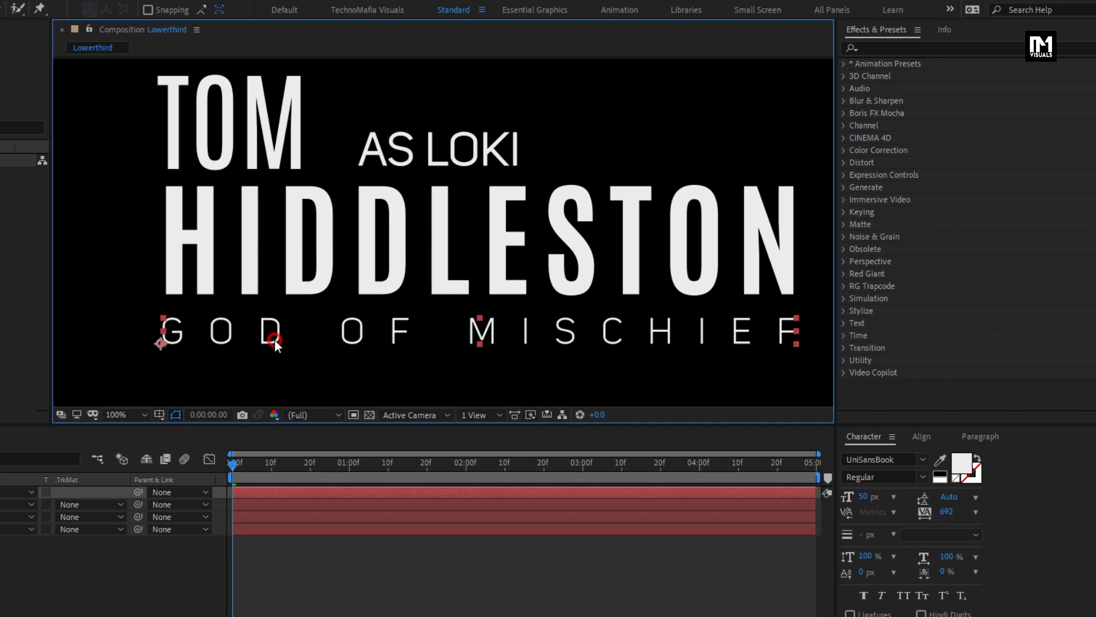
- Nudge AS LOKI slightly right and reduce GOD OF MISCHIEF's tracking slightly to match the right edge of HIDDLESTON
drag(378, 157, 382, 155)
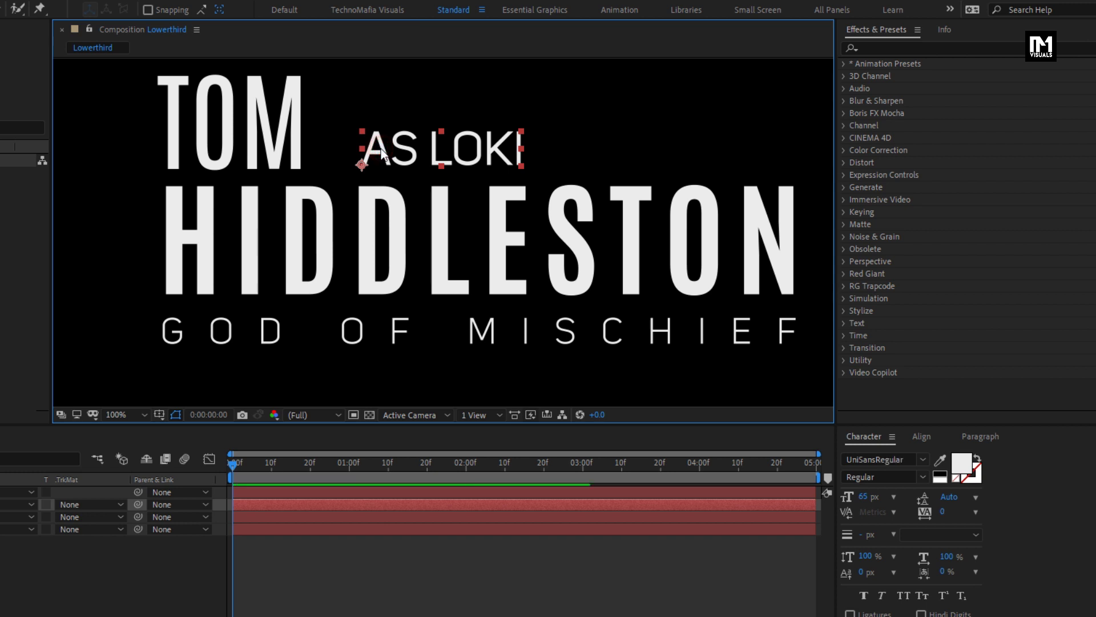
click(121, 415)
click(194, 345)
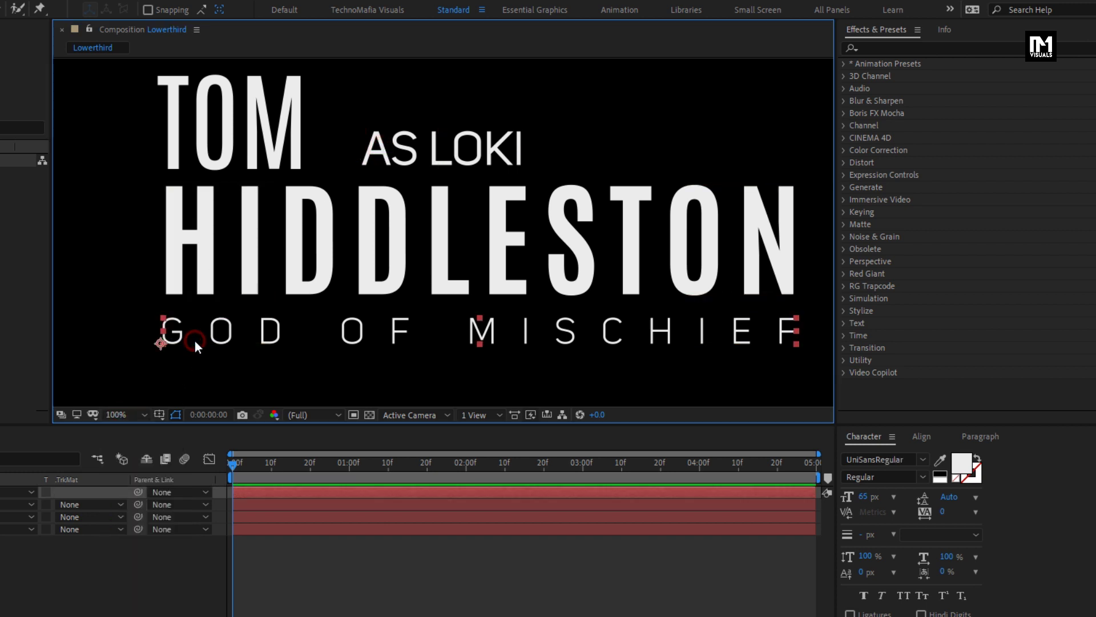
click(949, 513)
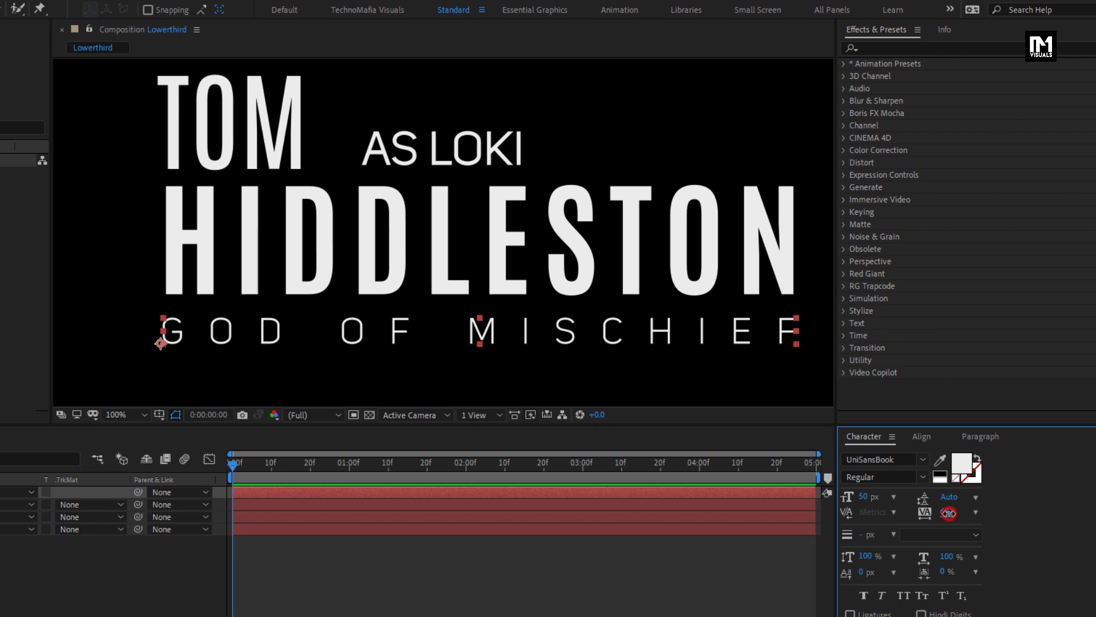
drag(947, 513, 945, 513)
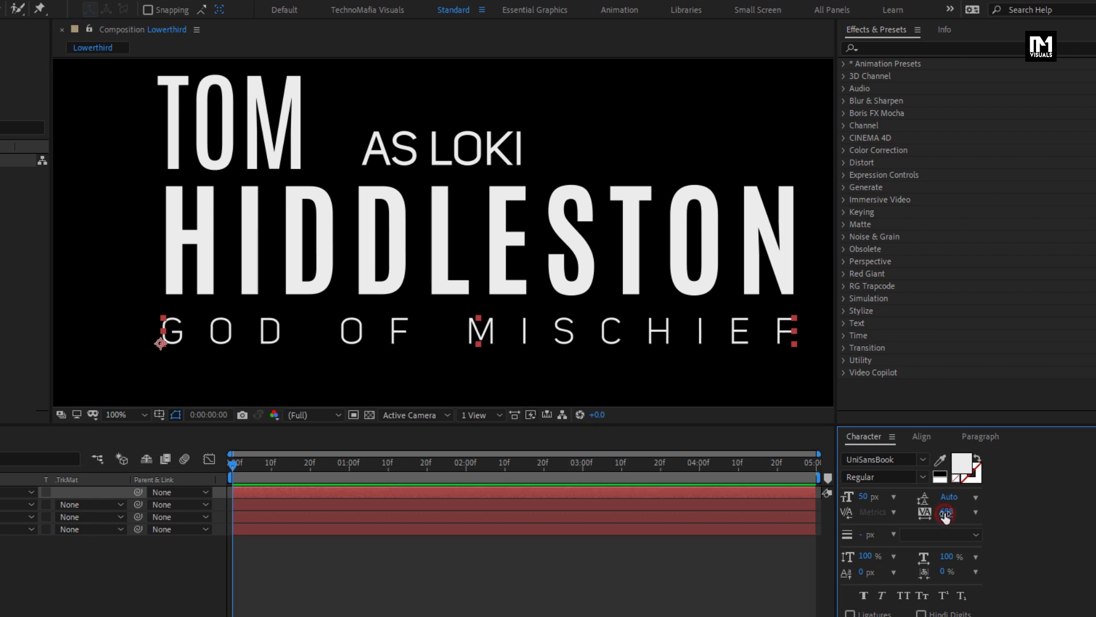
click(115, 420)
click(123, 446)
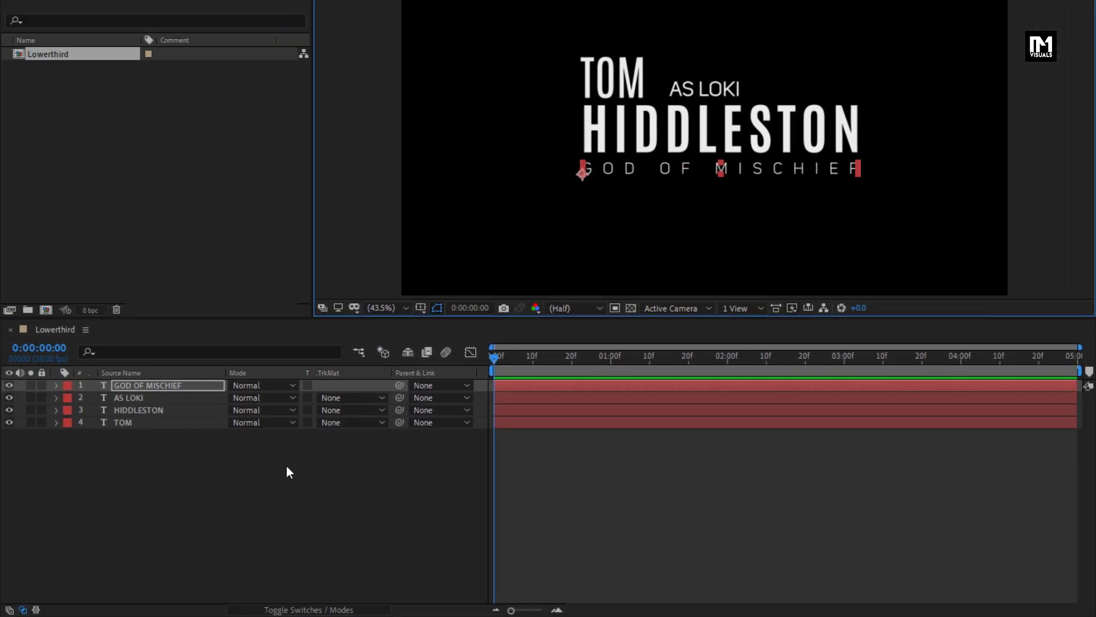
click(173, 511)
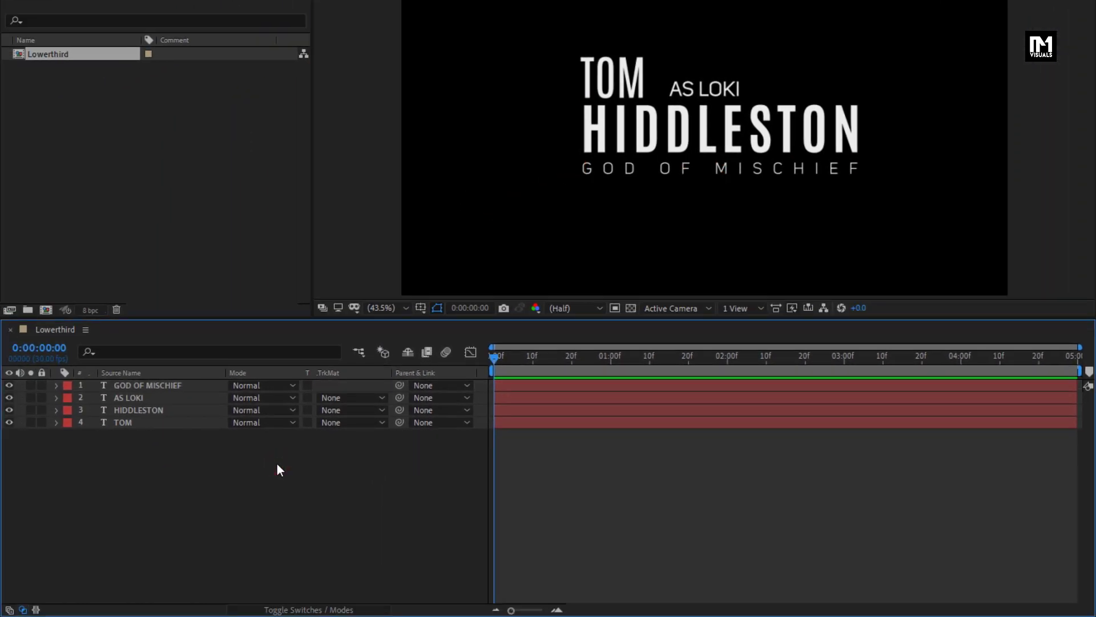
- Add an Opacity text animator to the TOM layer and set its opacity to 0%
click(148, 423)
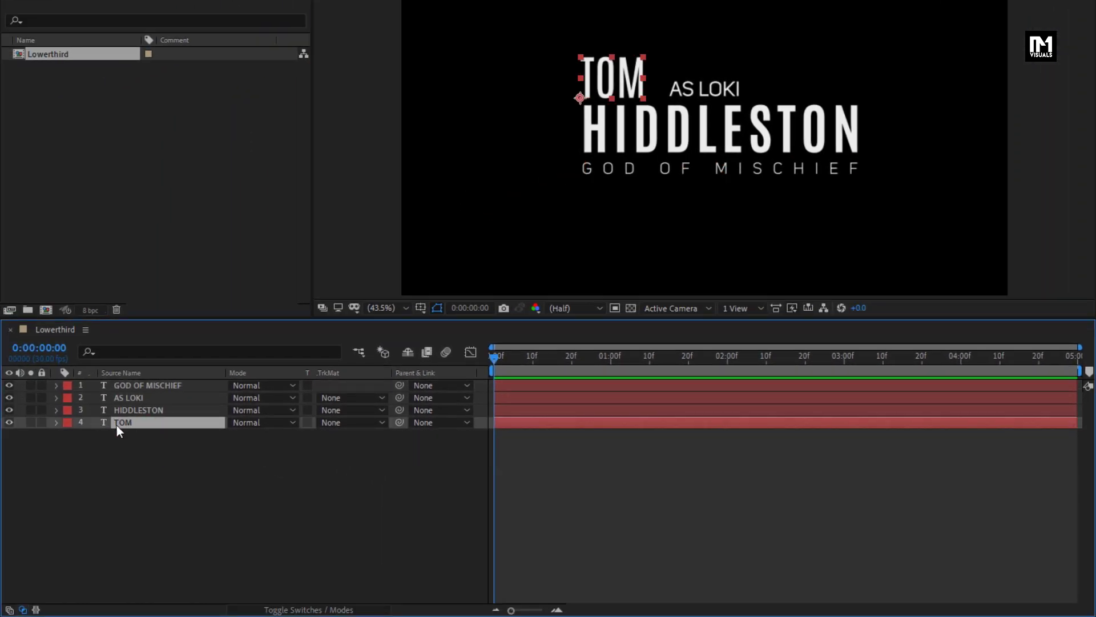
click(56, 422)
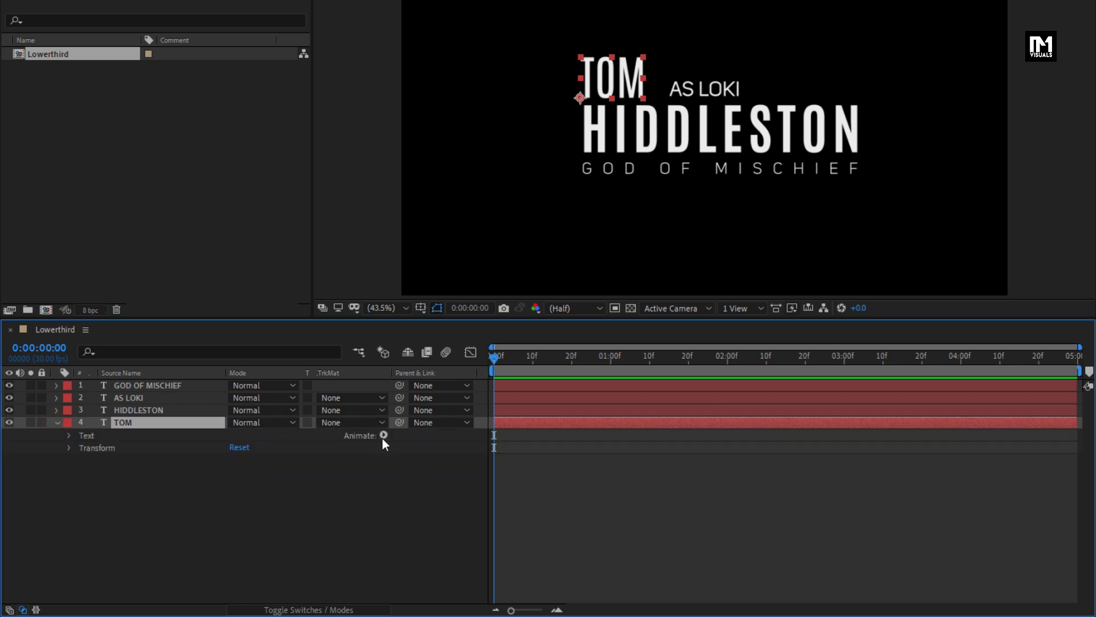
click(383, 435)
click(435, 242)
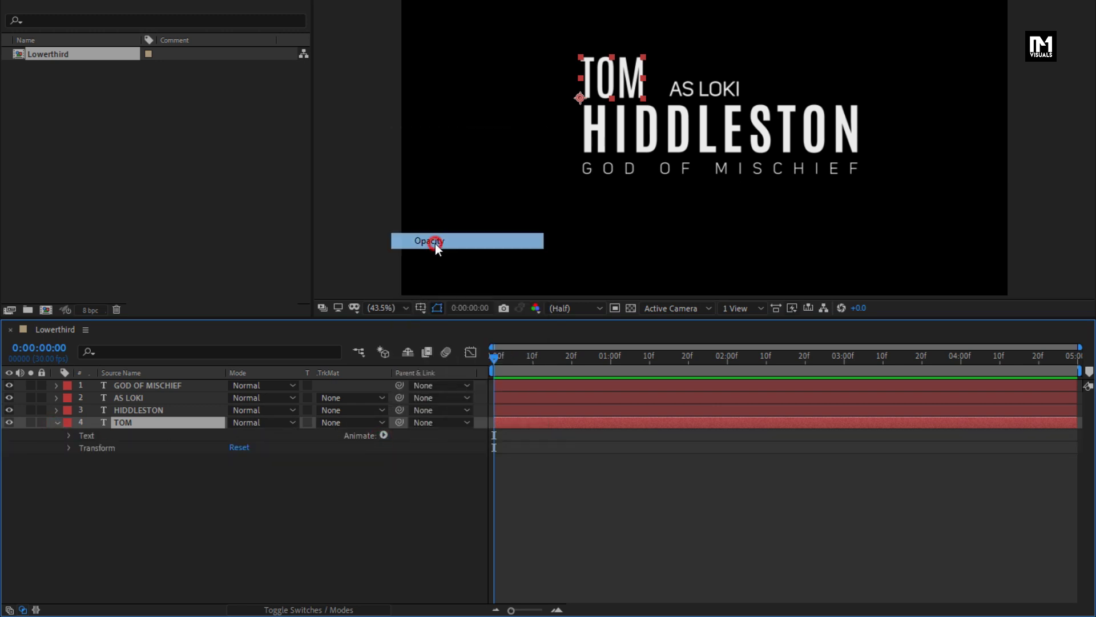
click(194, 545)
drag(234, 508, 135, 508)
click(134, 508)
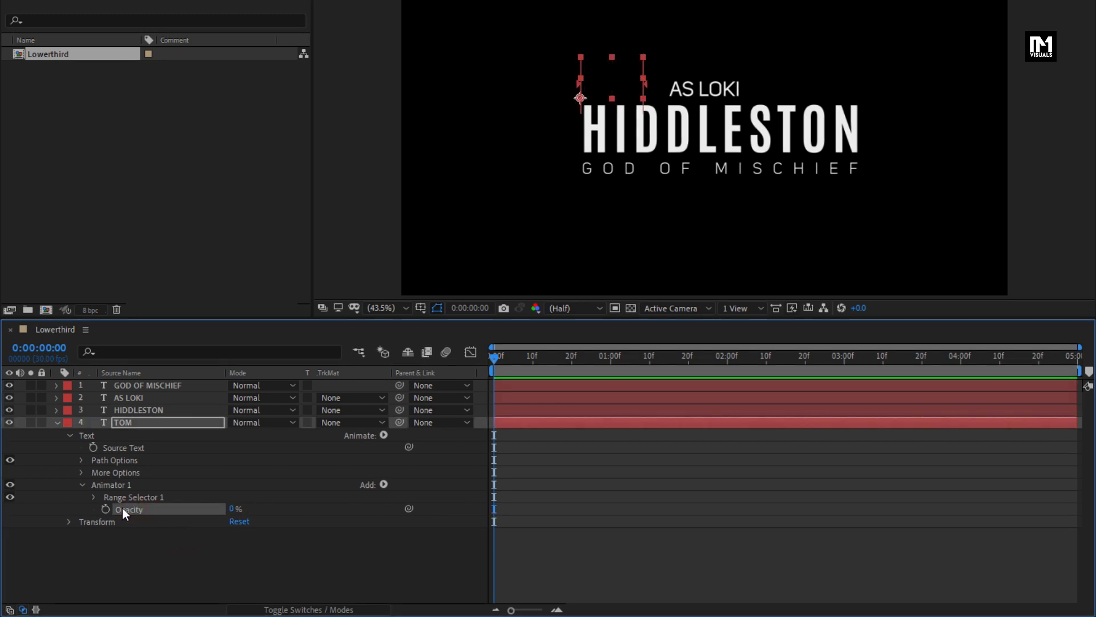
- Keyframe the opacity animator's Range Selector Offset on TOM from -100% at 0:00 to 100% at 1:00
click(94, 497)
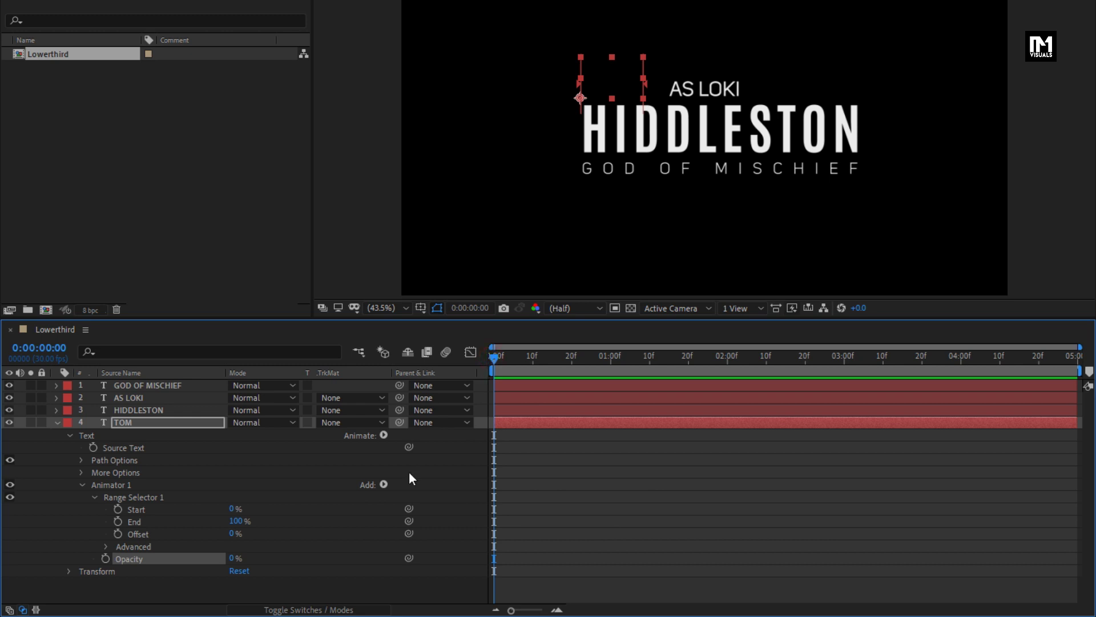
click(118, 534)
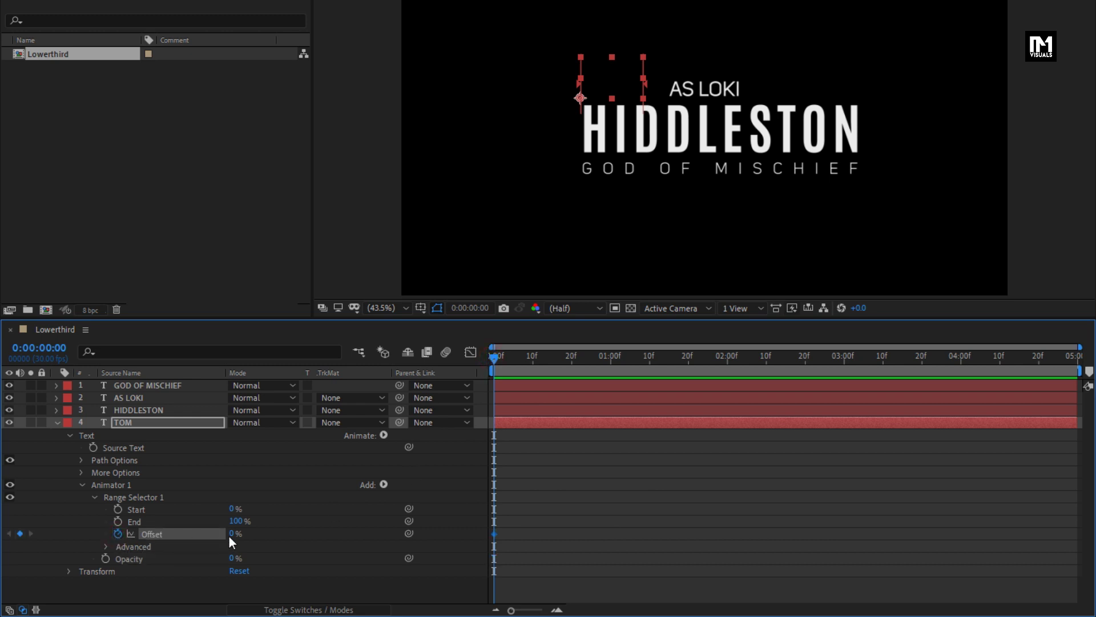
drag(231, 533, 117, 534)
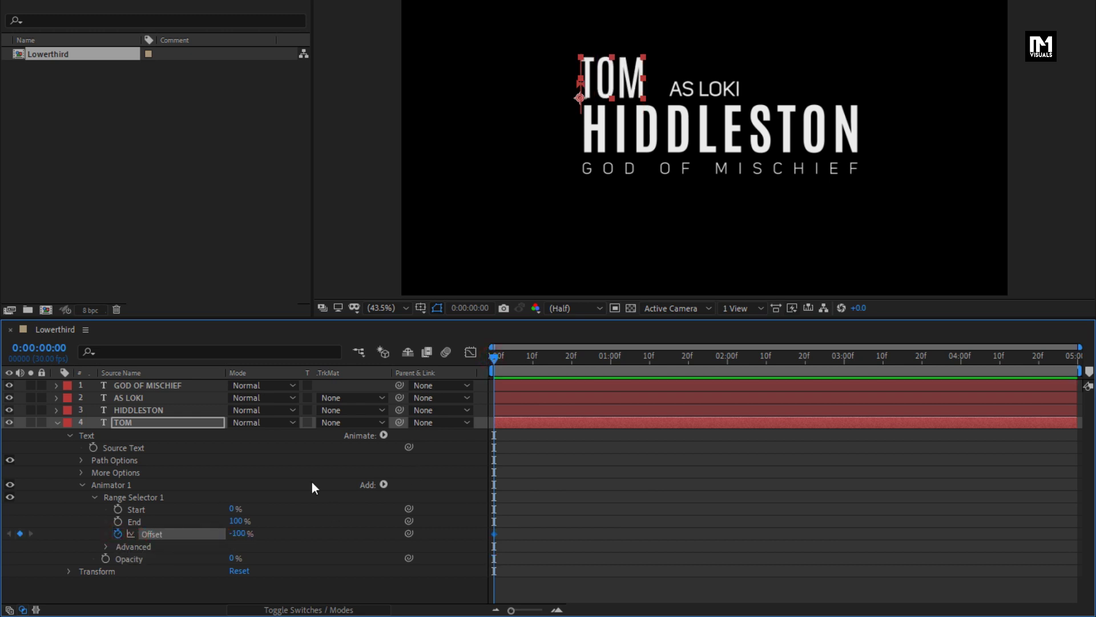
drag(557, 352, 612, 352)
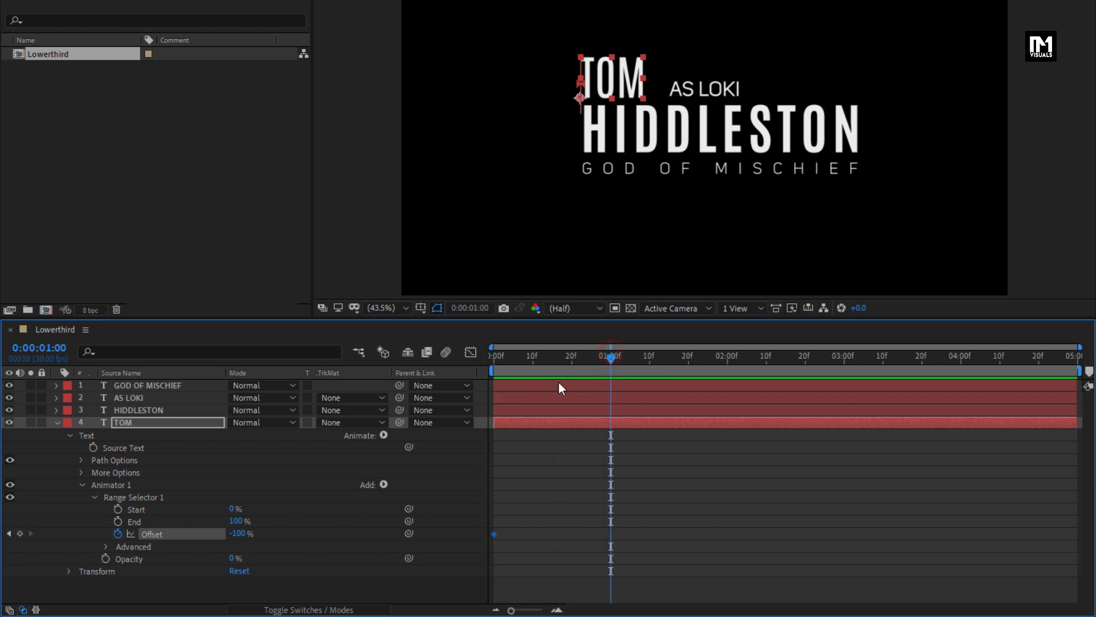
drag(241, 537, 406, 524)
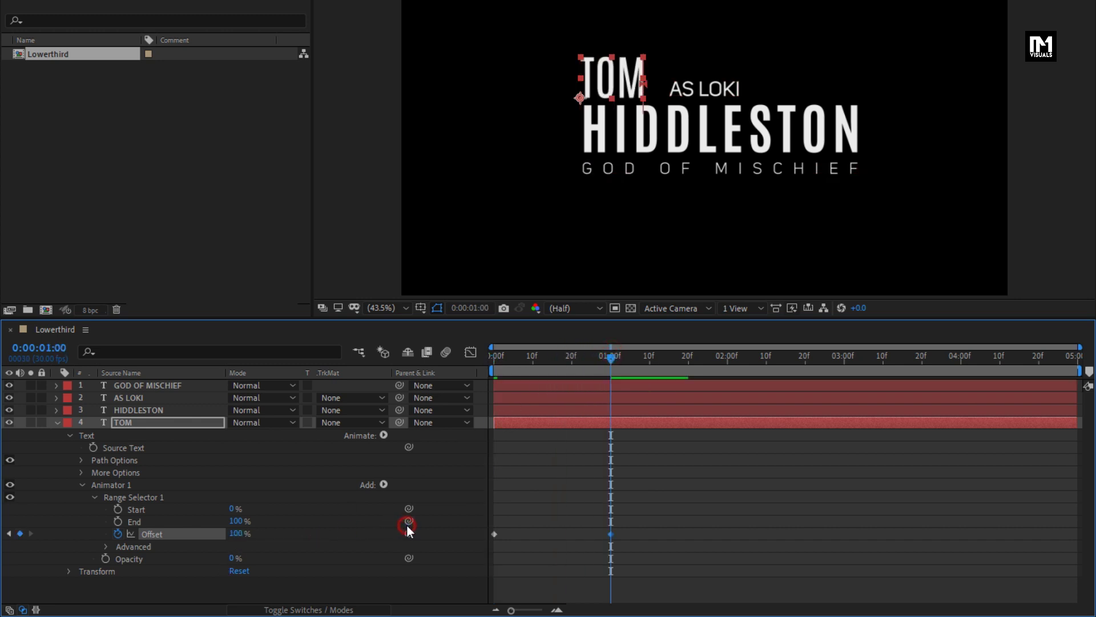
- Set the Range Selector shape of TOM's opacity animator to Ramp Up and collapse the animator
click(103, 547)
scroll(94, 535, down, 3)
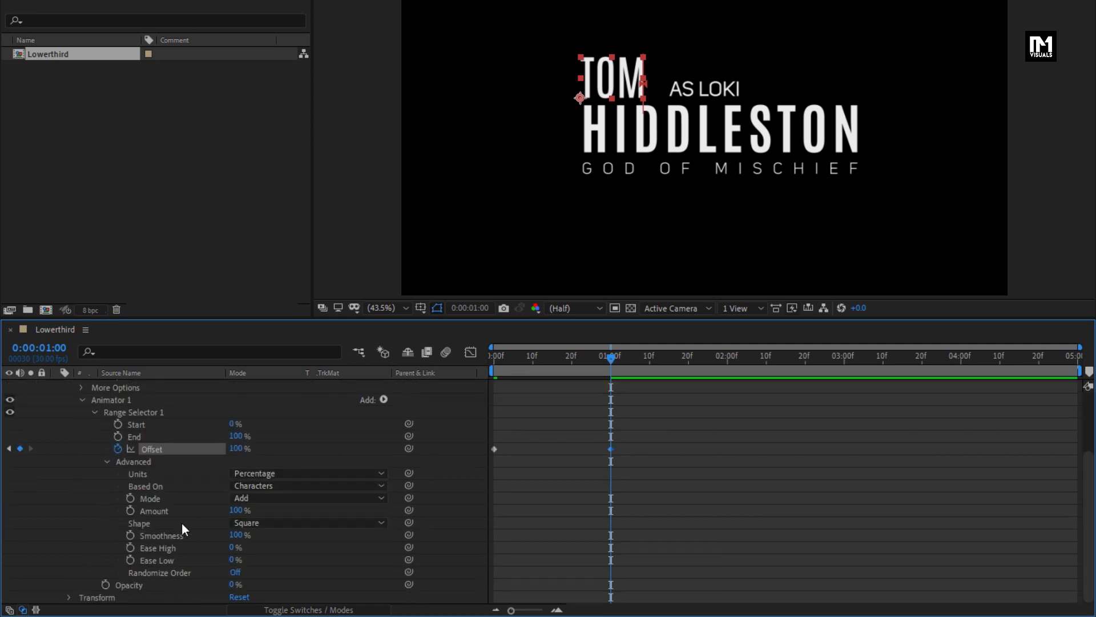
click(293, 522)
click(285, 443)
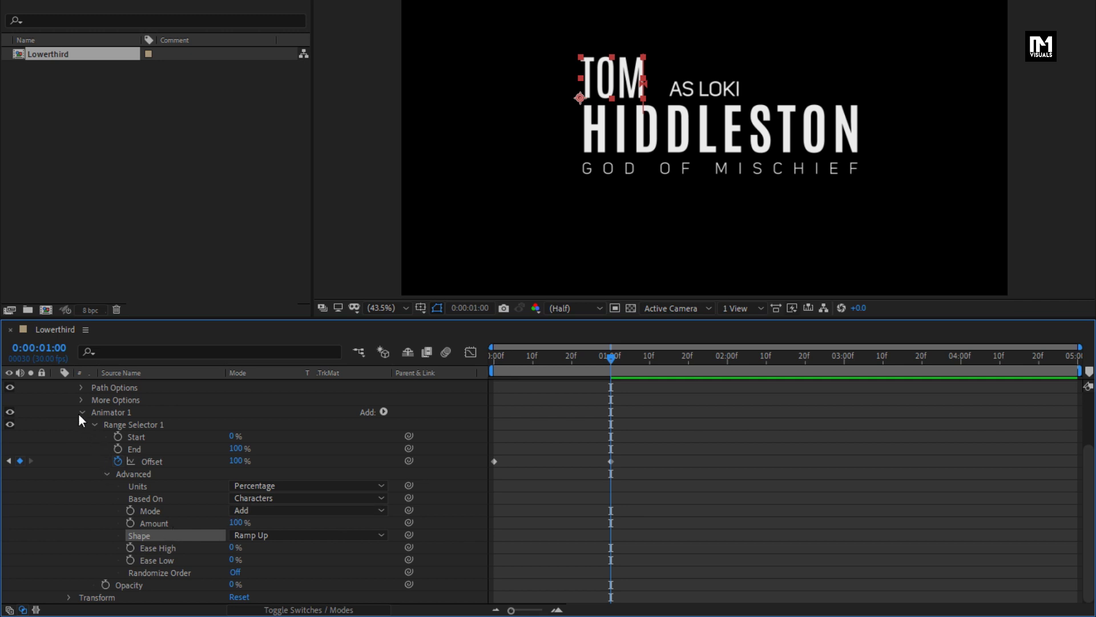
click(81, 412)
- Add a separate Position animator to the TOM layer with its position set to -250, 0
click(136, 421)
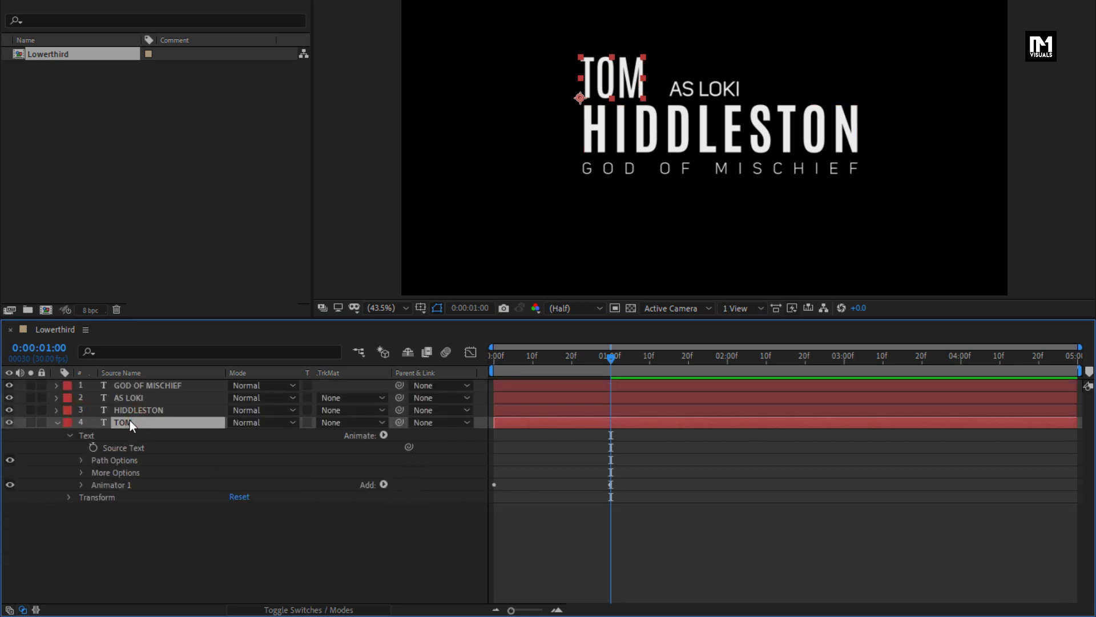
click(384, 435)
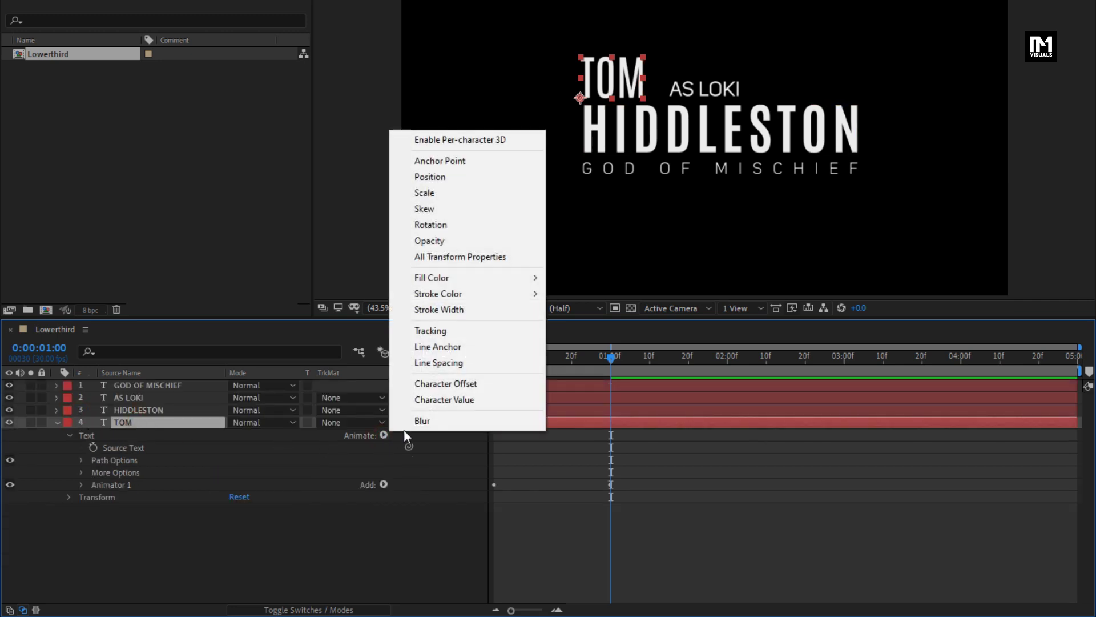
click(440, 180)
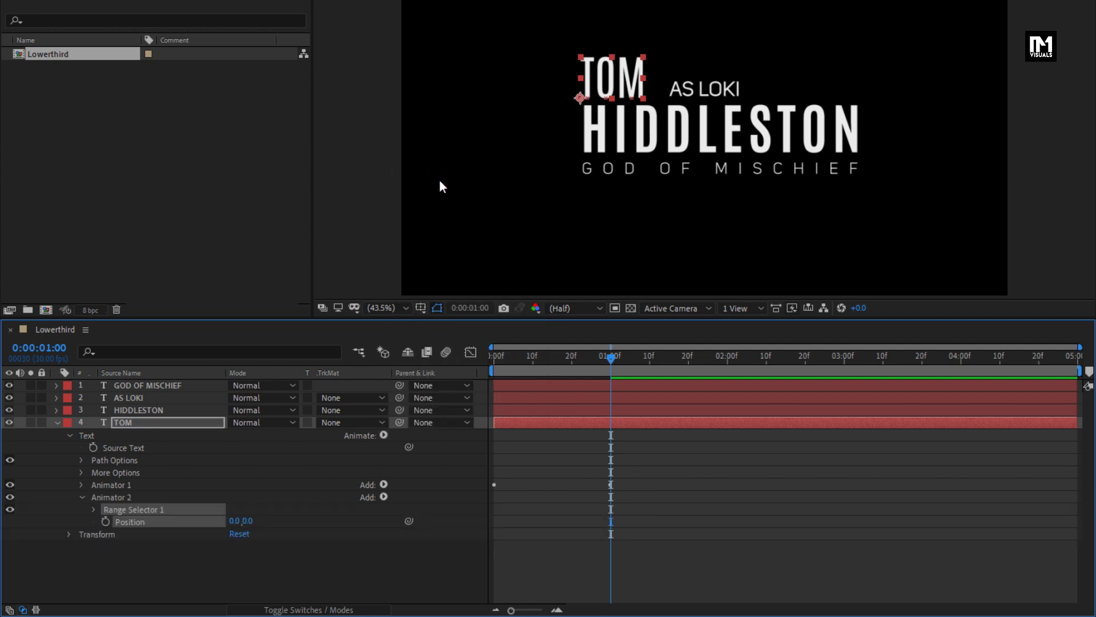
click(83, 522)
click(233, 521)
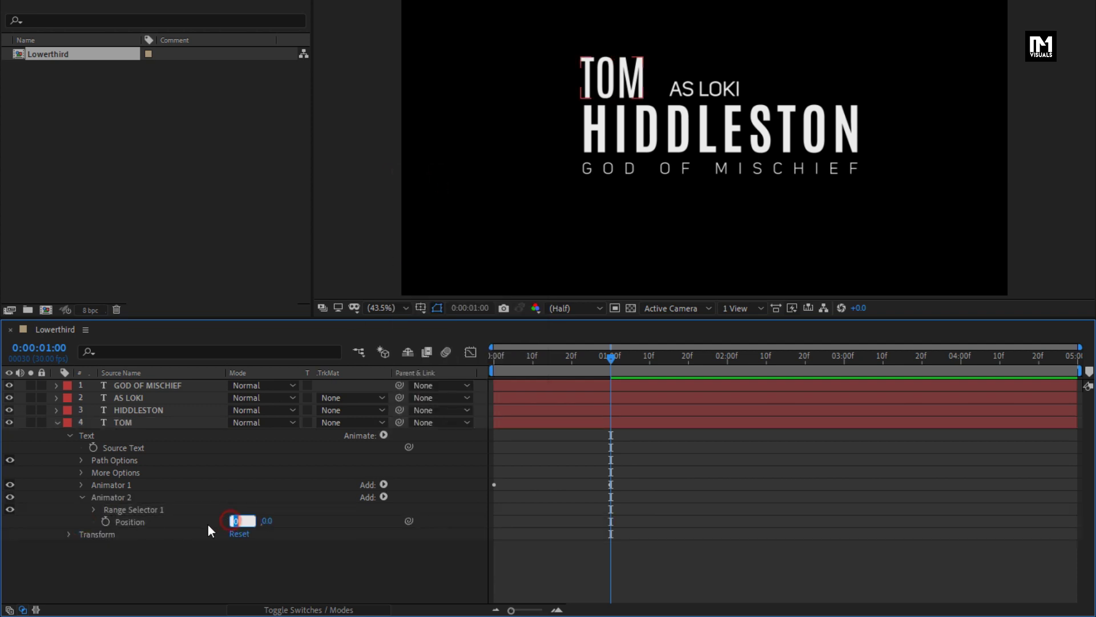
text(-25)
click(208, 525)
- Keyframe the Range Selector Offset of TOM's position animator at 1:00 and at 0:00, using -100% at 0:00
click(94, 510)
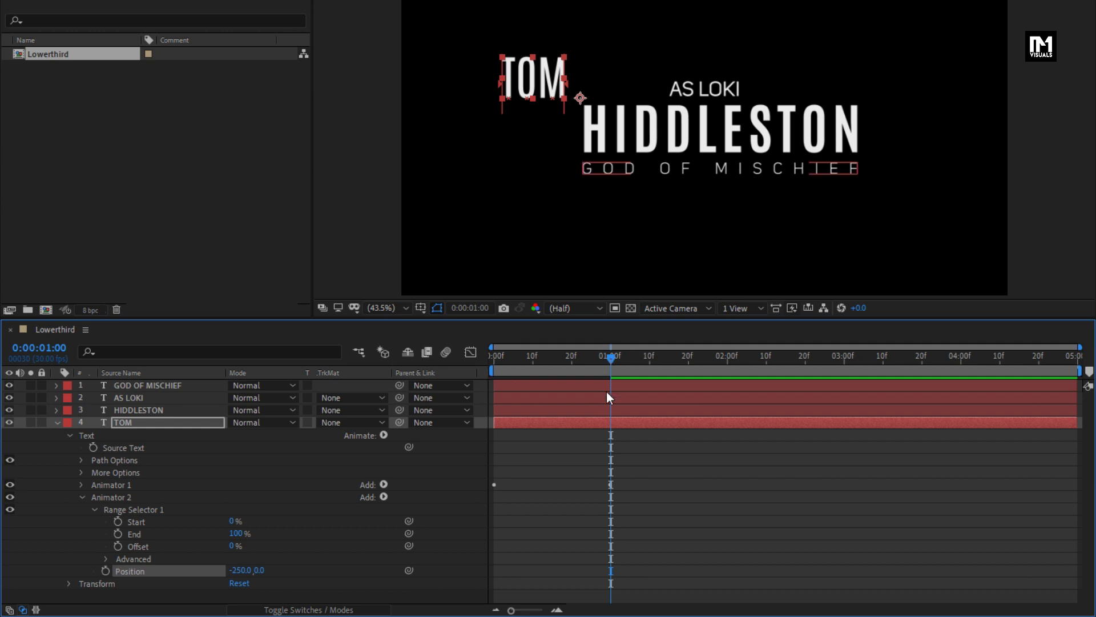
click(117, 546)
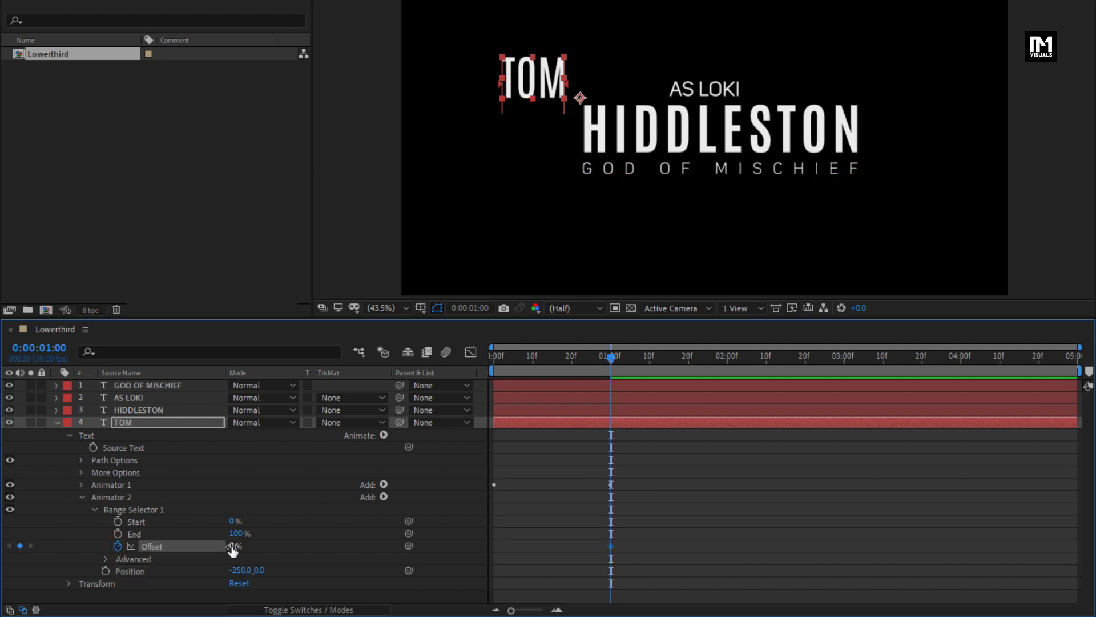
drag(231, 545, 475, 358)
drag(234, 549, 73, 546)
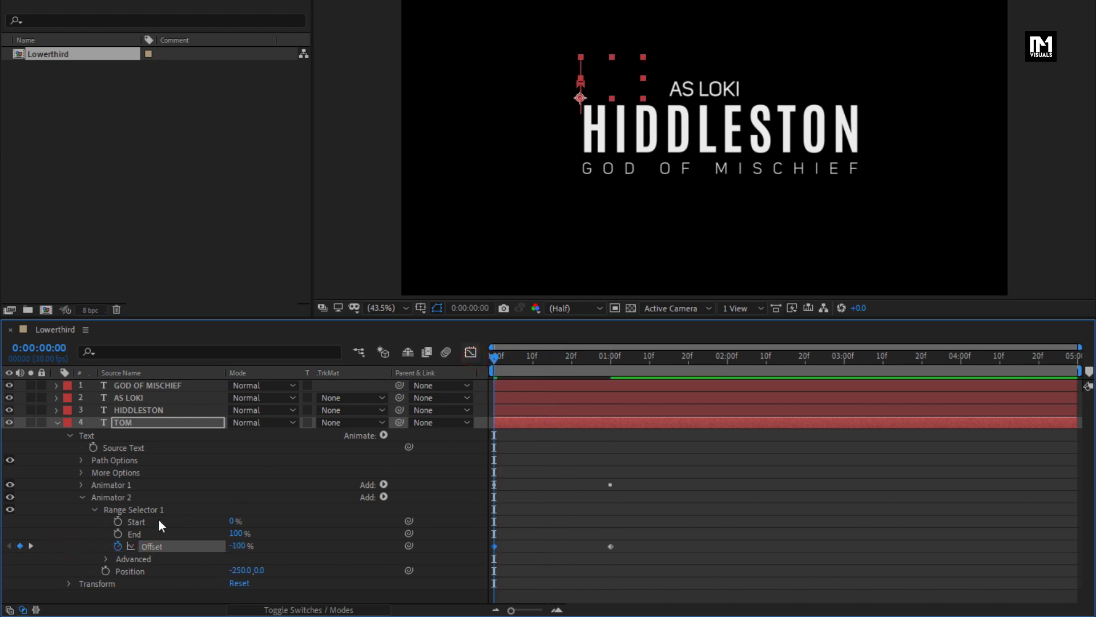
- Set TOM's position animator Range Selector to the Ramp Up shape based on Words, and collapse the layer
drag(495, 356, 560, 358)
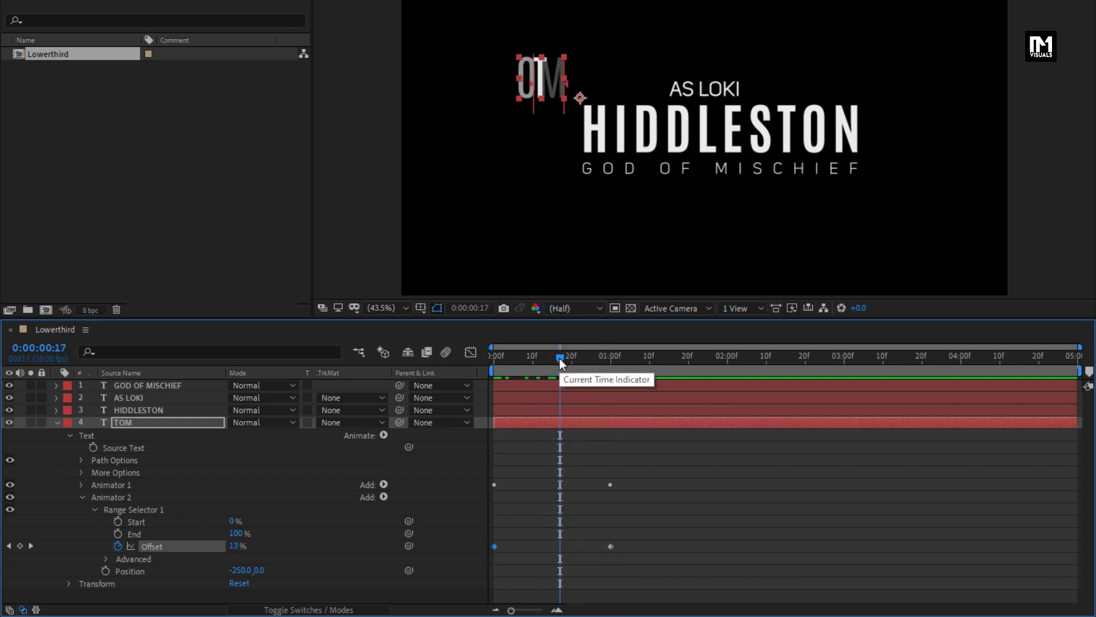
click(105, 559)
scroll(106, 560, down, 4)
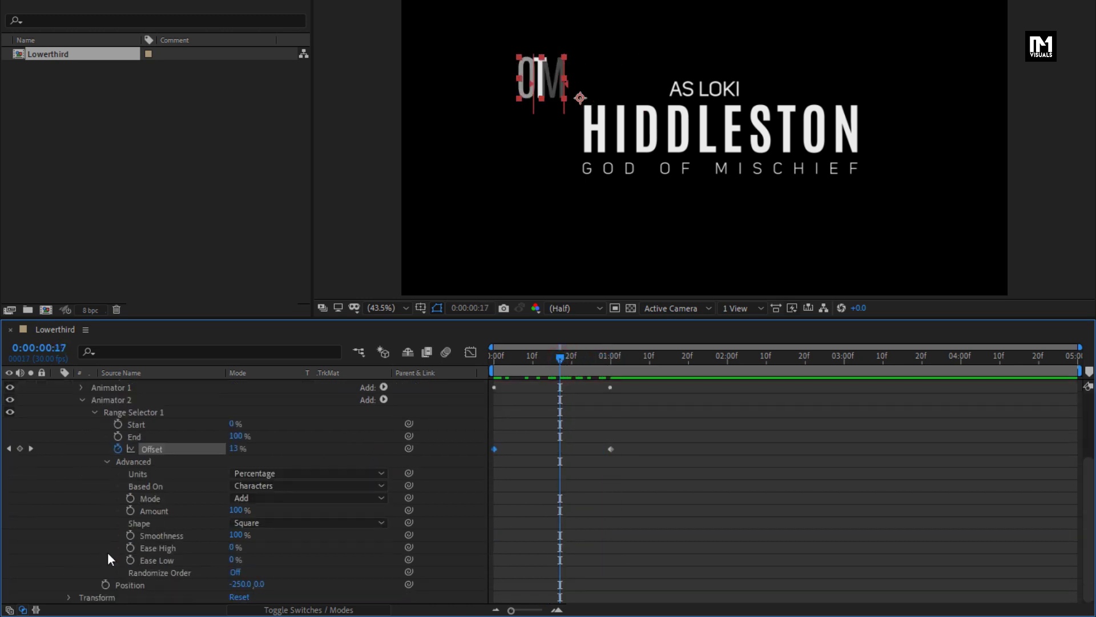
click(286, 523)
click(284, 443)
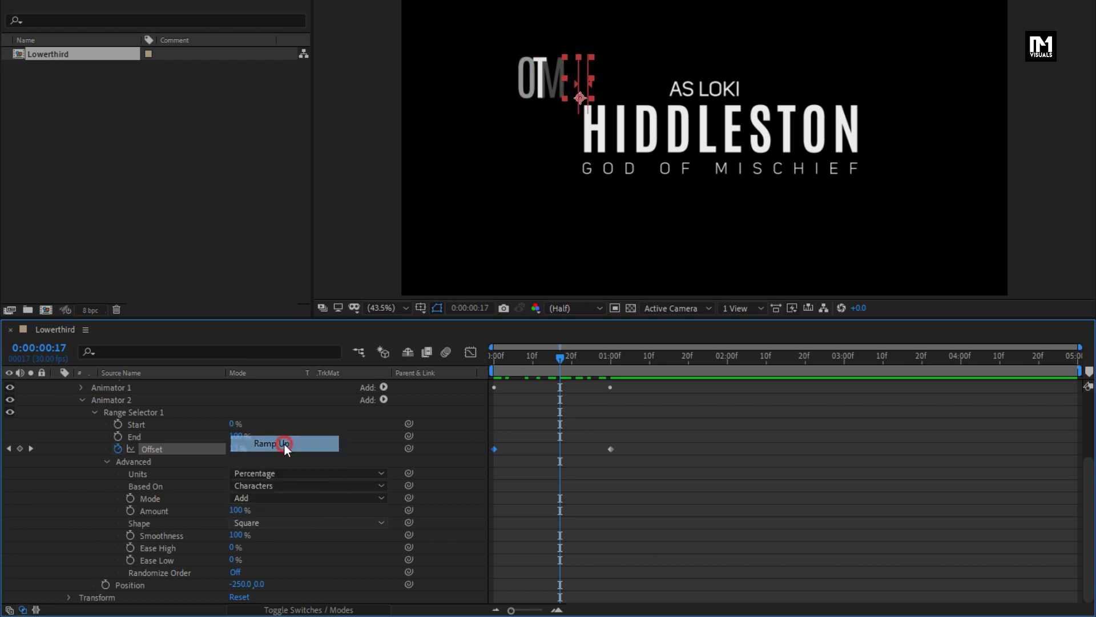
click(251, 499)
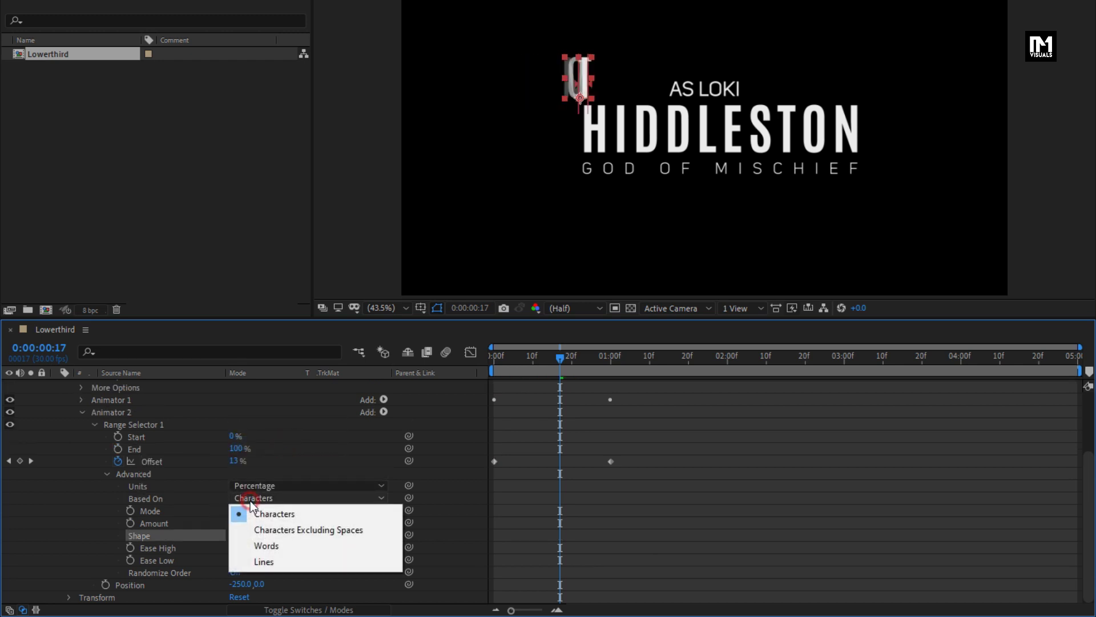
click(263, 546)
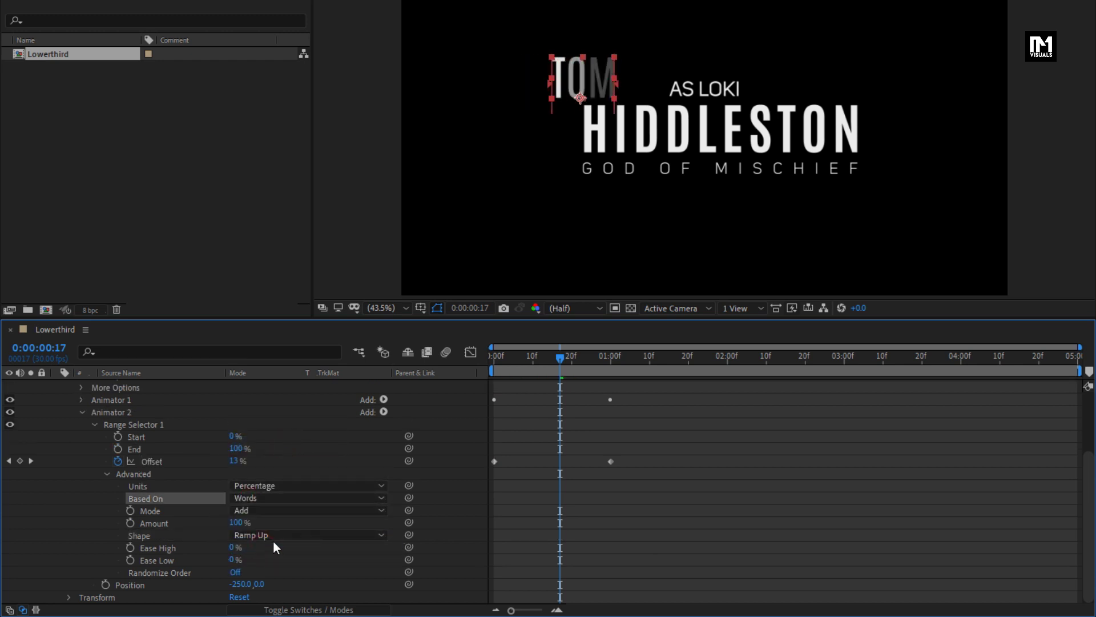
mouse_move(563, 373)
mouse_down()
mouse_move(487, 365)
mouse_move(600, 362)
mouse_move(495, 360)
mouse_move(560, 360)
mouse_up()
scroll(174, 460, up, 3)
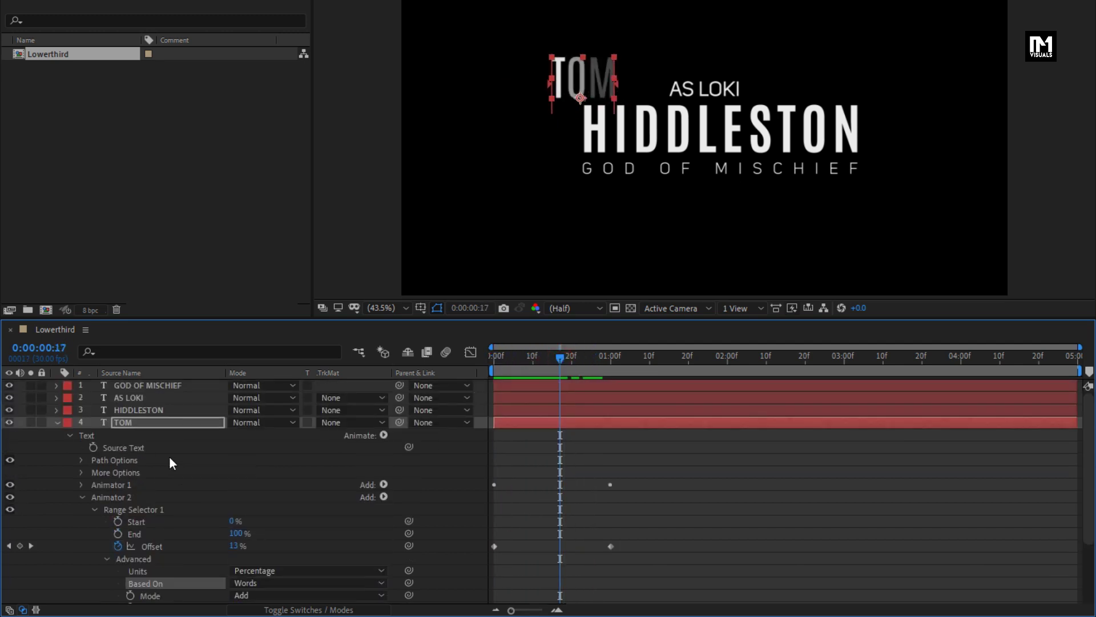
click(57, 423)
- Add an Opacity animator to the HIDDLESTON layer with its opacity set to 0%
click(146, 411)
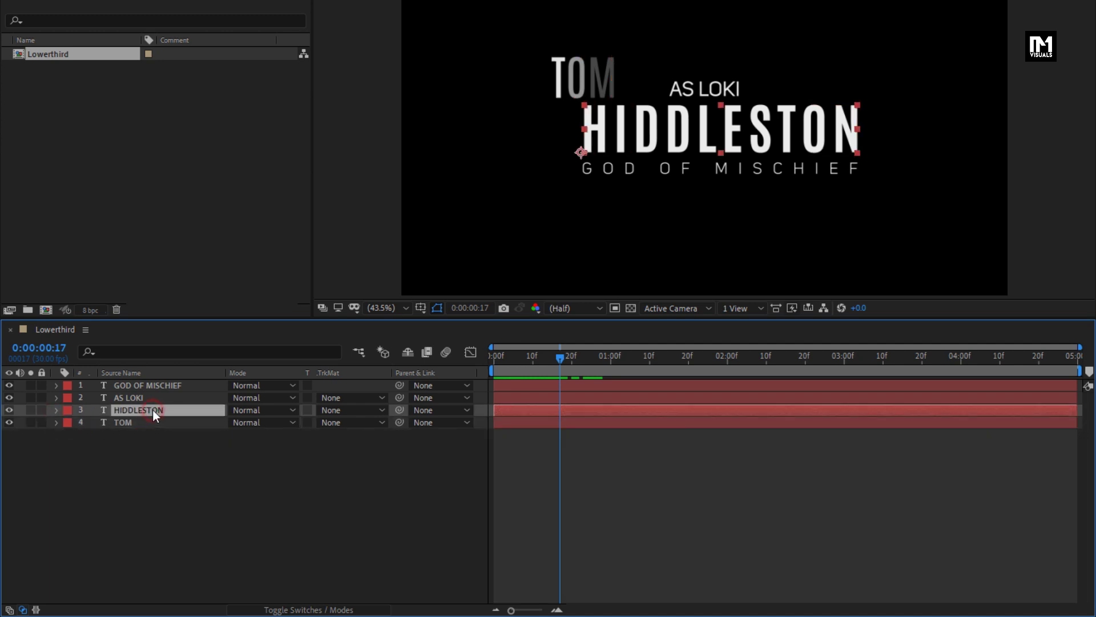
click(56, 410)
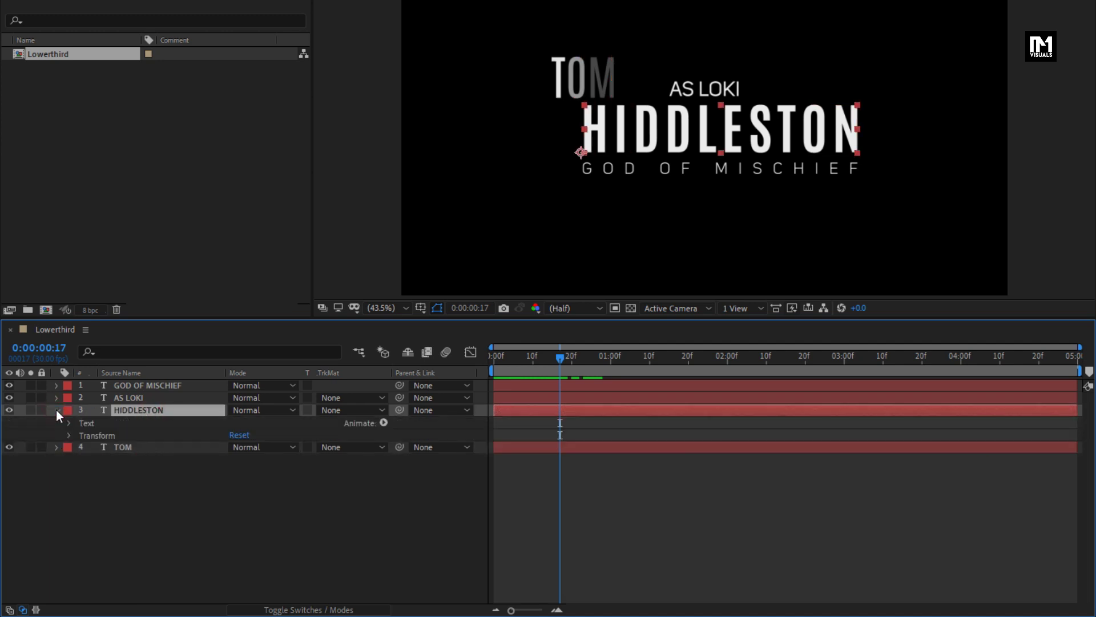
click(384, 423)
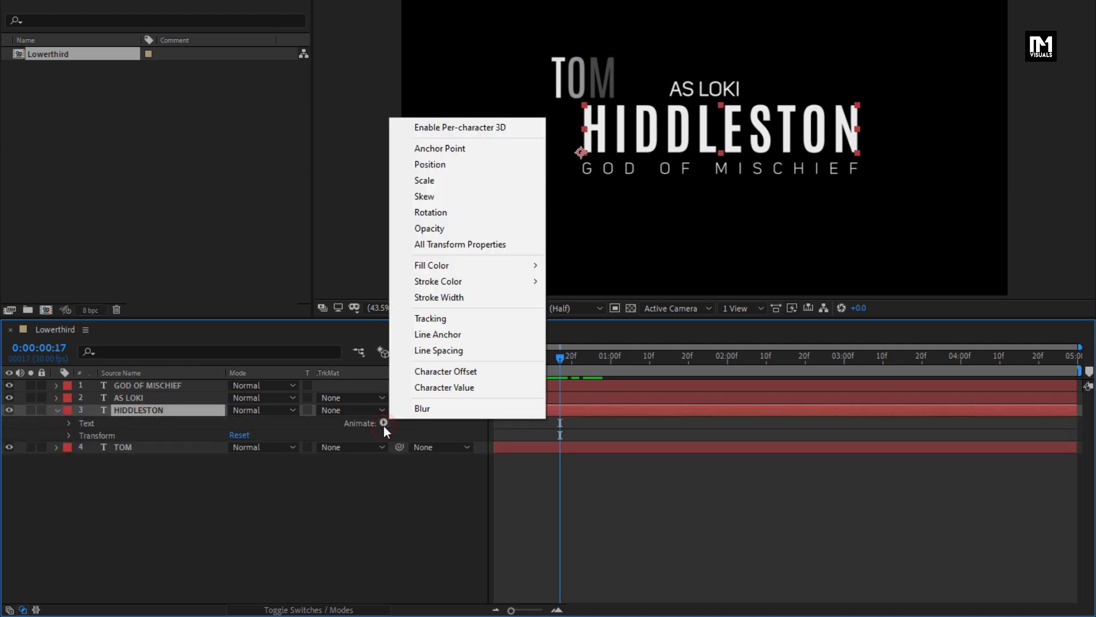
click(421, 228)
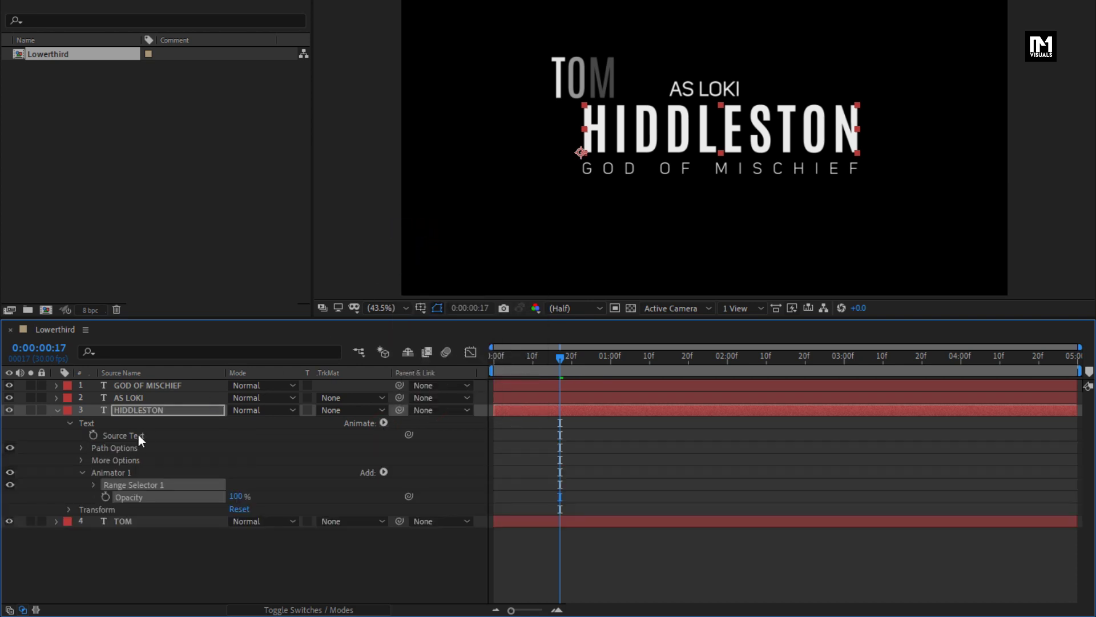
drag(237, 496, 91, 494)
- Keyframe the Range Selector Offset of HIDDLESTON's opacity animator from -100% at 0:00 to 100% at 1:00
click(94, 485)
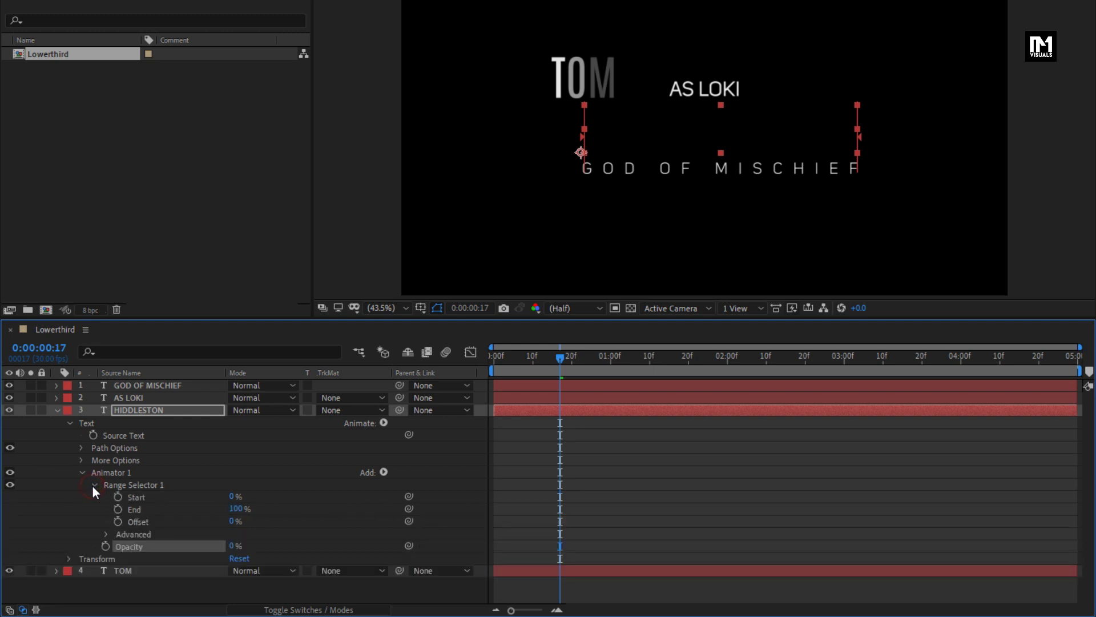
key(Home)
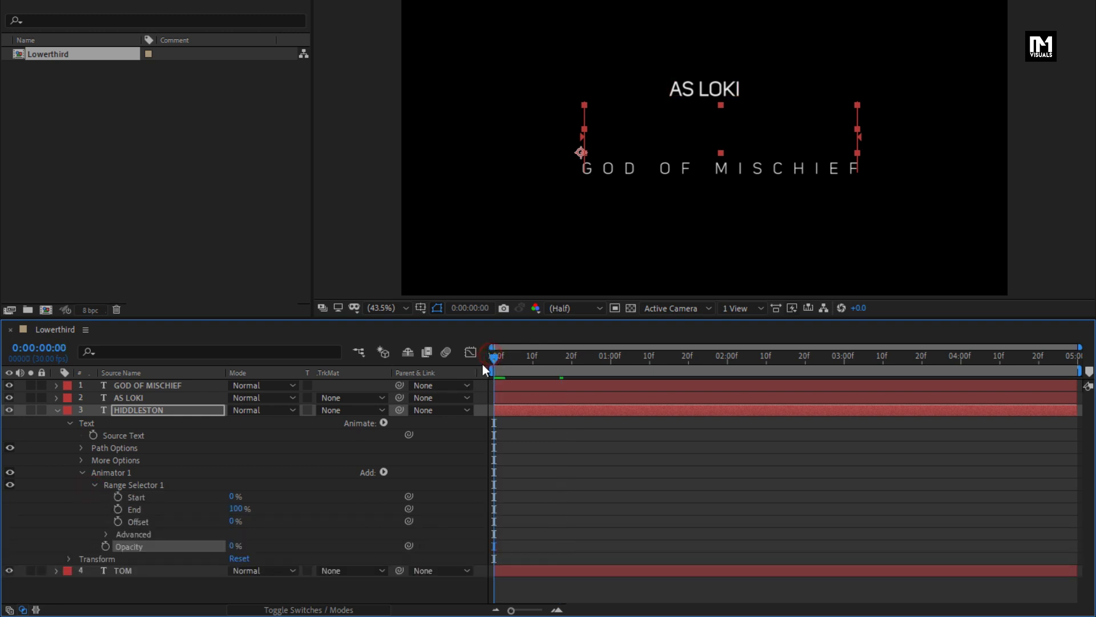
click(118, 520)
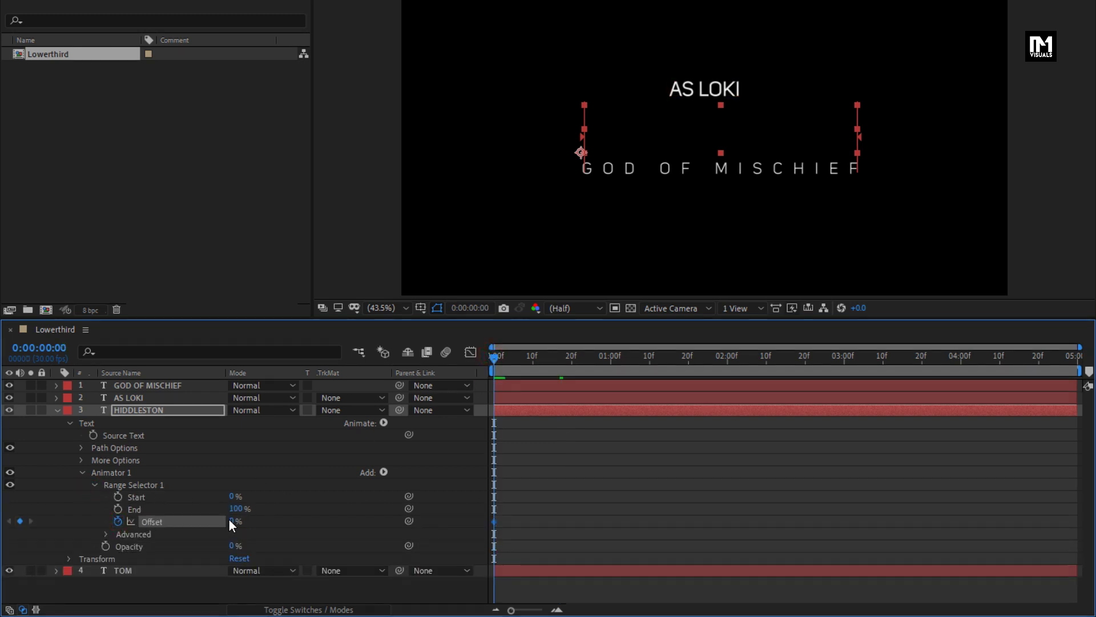
drag(228, 520, 114, 534)
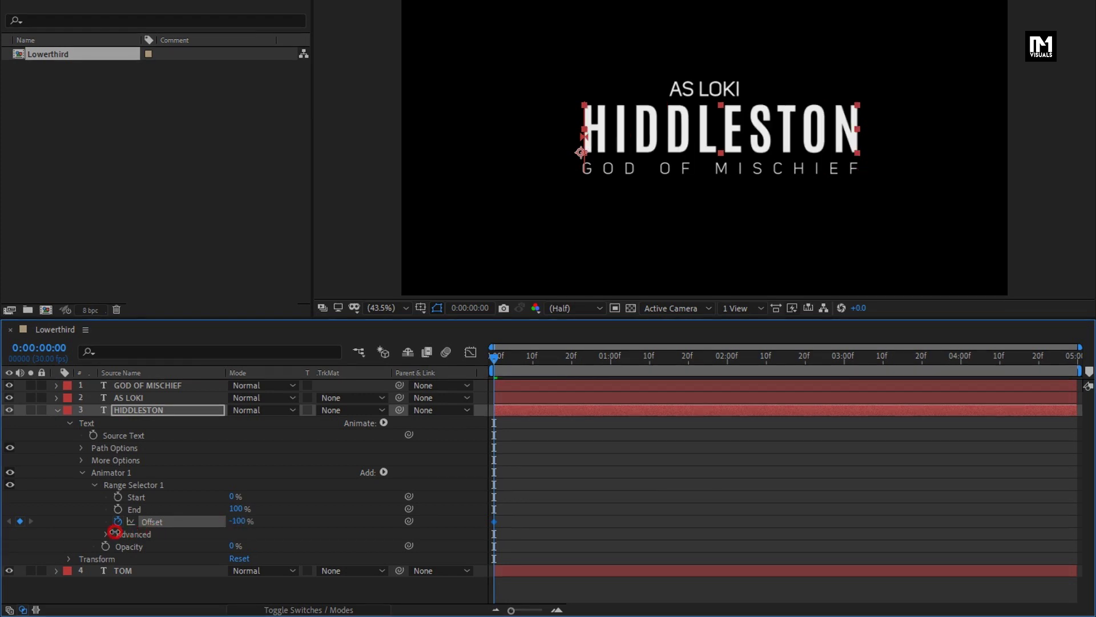
drag(522, 364, 611, 354)
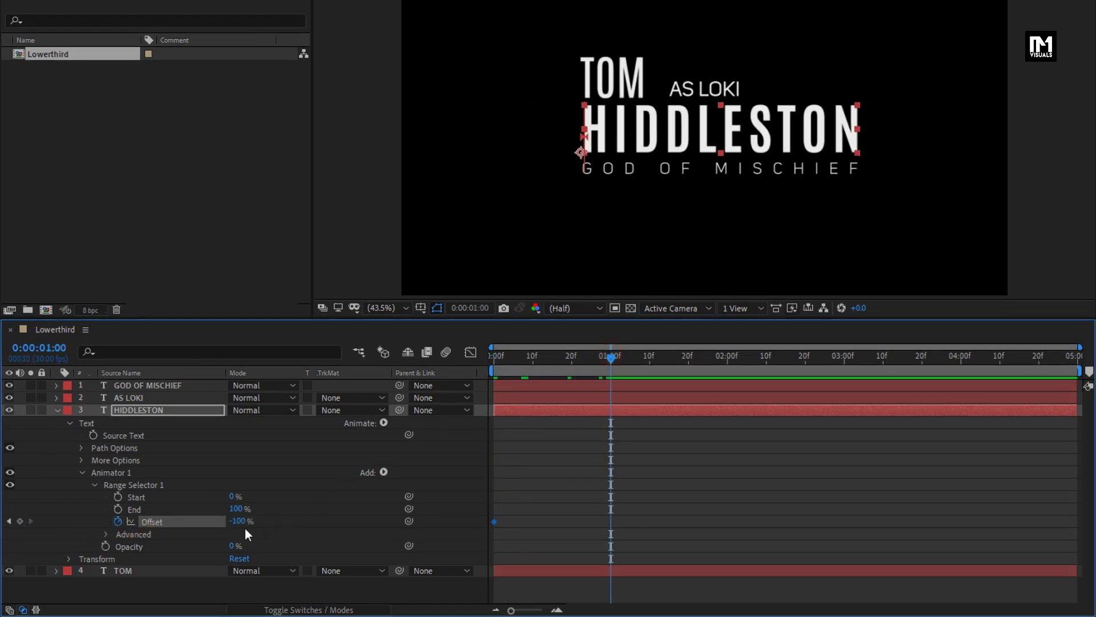
drag(239, 521, 421, 496)
- Set the Range Selector shape of HIDDLESTON's opacity animator to Ramp Up
click(104, 533)
scroll(101, 530, down, 5)
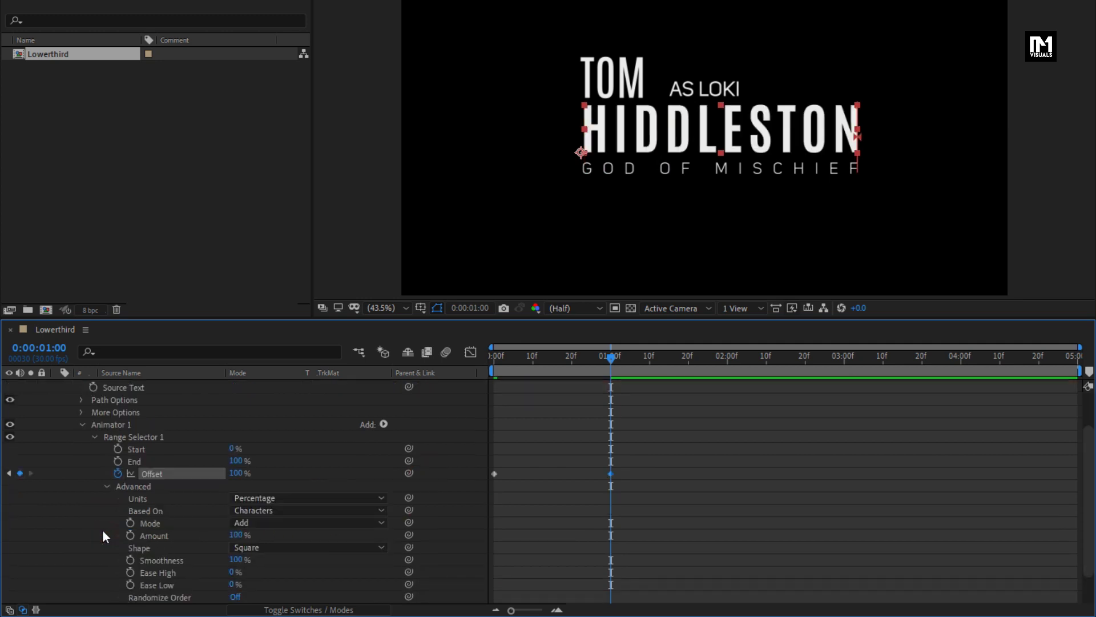
click(303, 510)
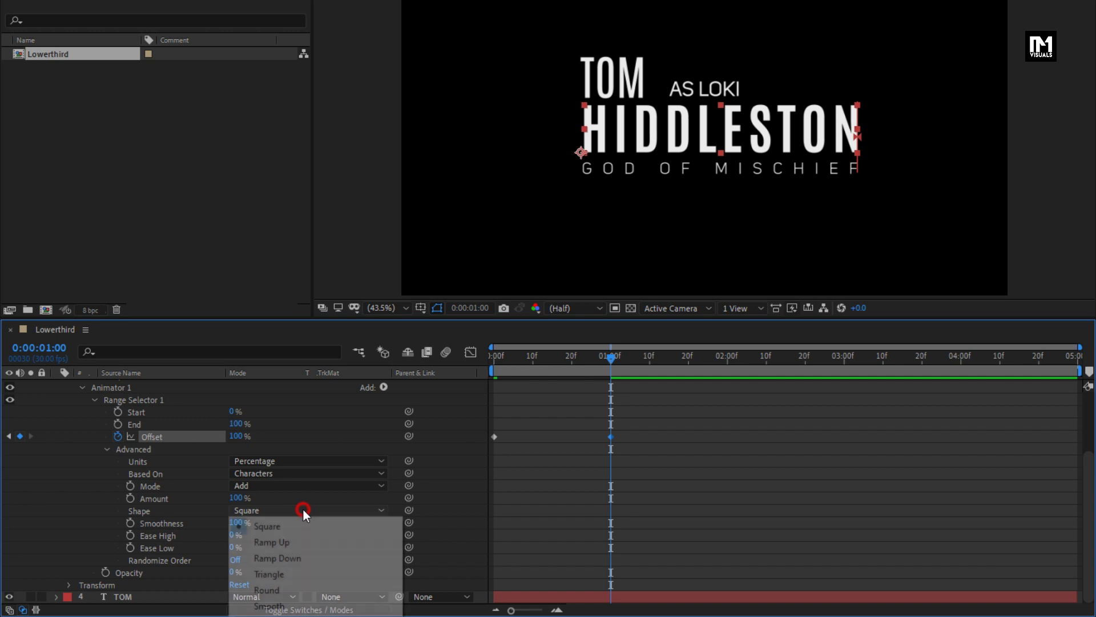
click(306, 543)
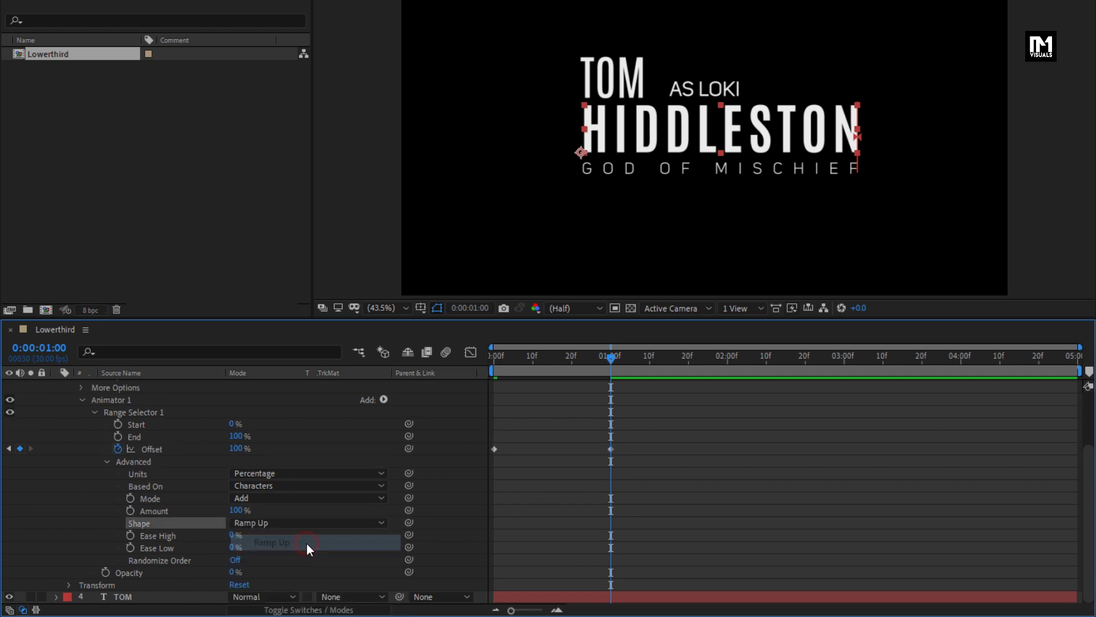
- Set Ease High and Ease Low of HIDDLESTON's opacity animator to 50% each and collapse the animator
click(229, 537)
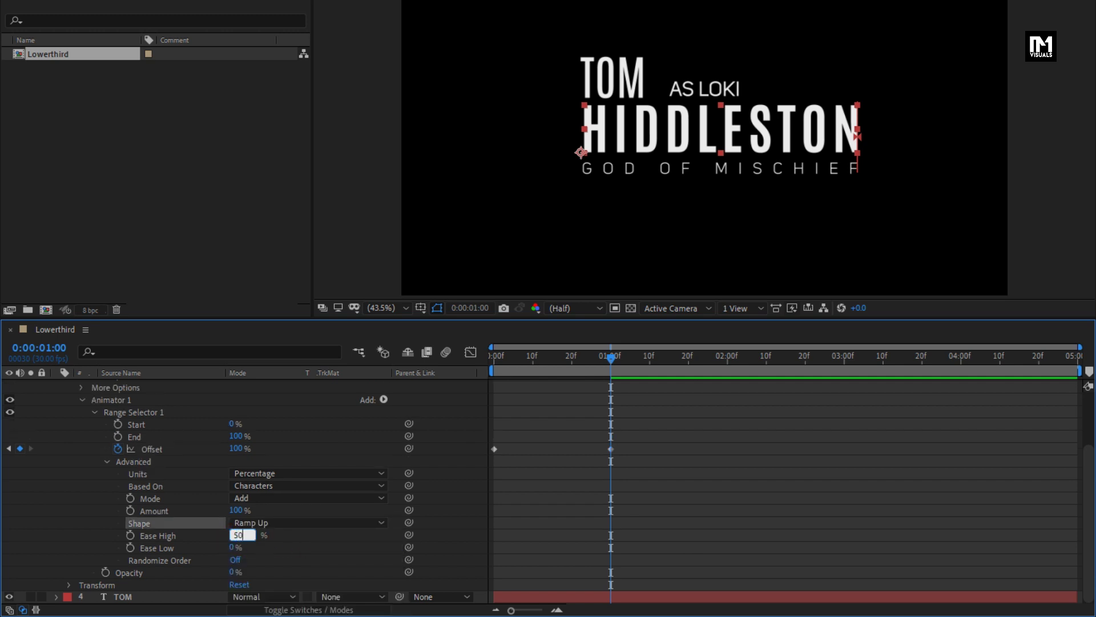
text(50)
click(220, 536)
click(228, 547)
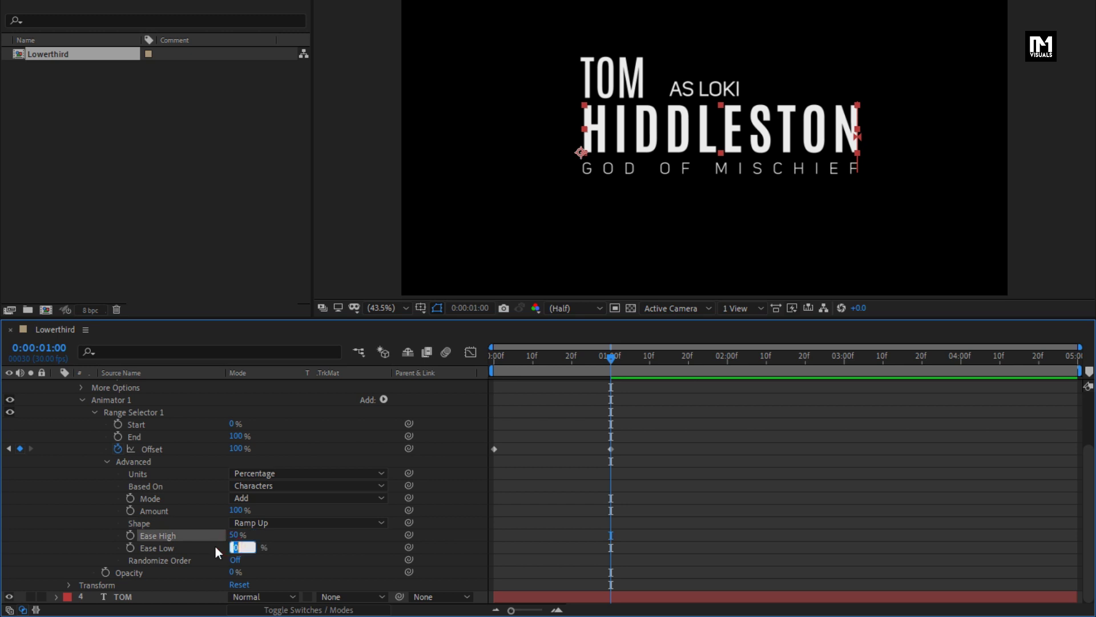
text(50)
click(217, 547)
mouse_move(584, 358)
mouse_down()
mouse_move(509, 356)
mouse_move(597, 350)
mouse_move(507, 351)
mouse_move(564, 351)
mouse_up()
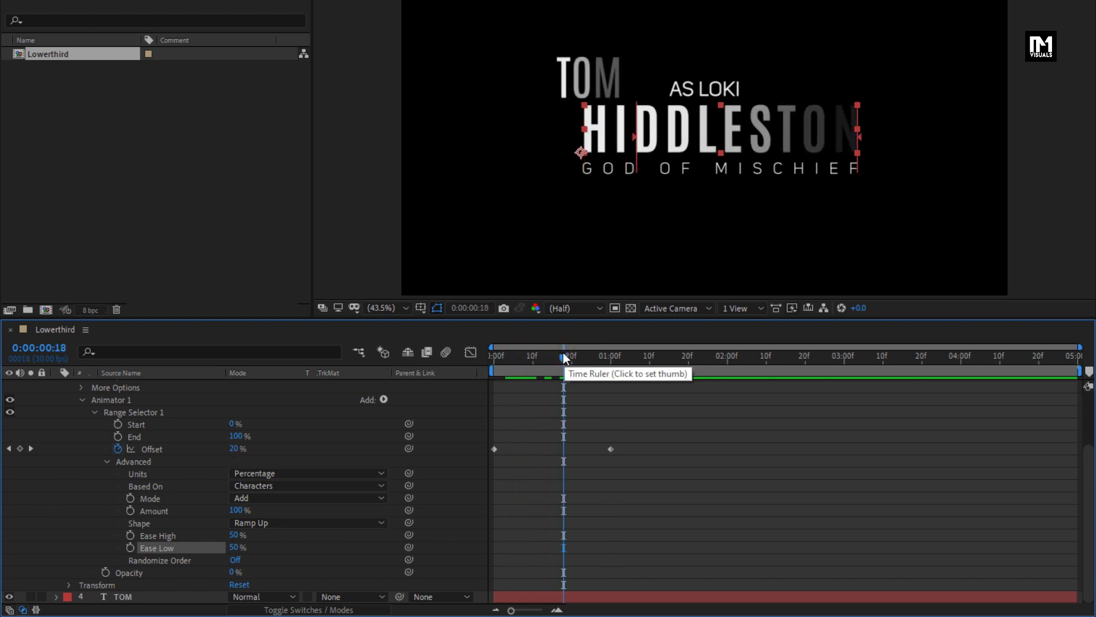
click(95, 413)
click(82, 473)
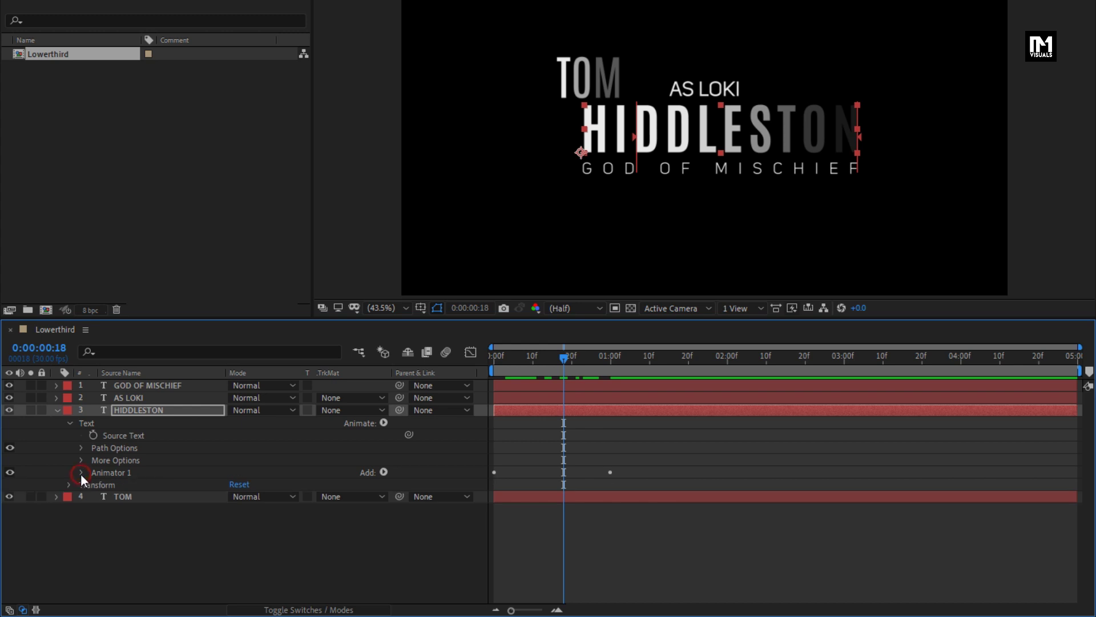
- Add a separate Position animator to the HIDDLESTON layer with its position set to -200, 0
click(136, 410)
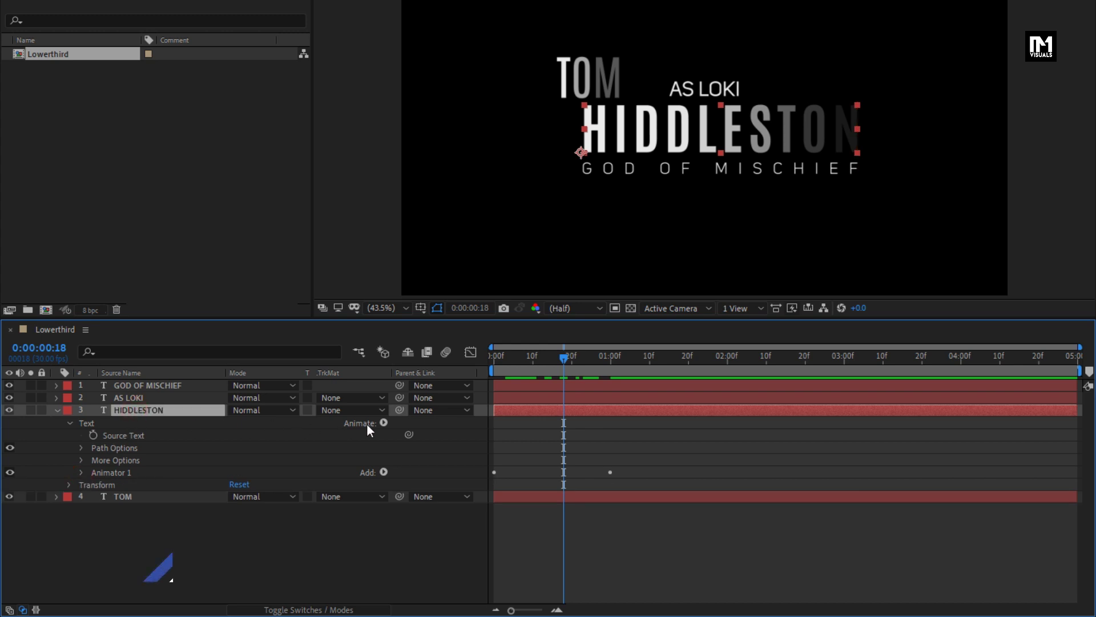
click(384, 423)
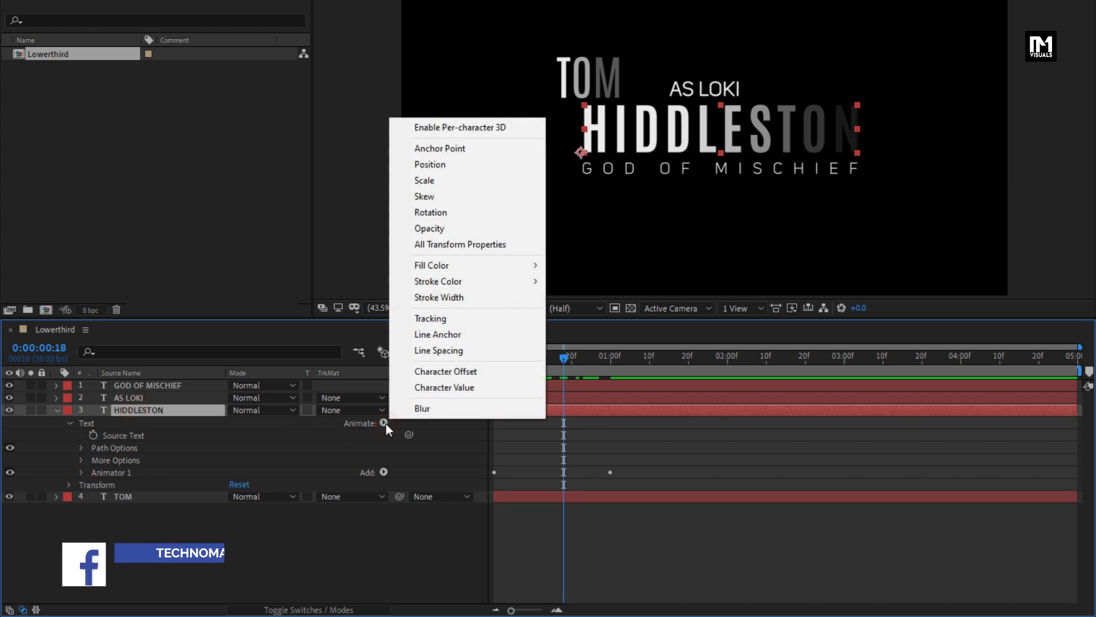
click(429, 166)
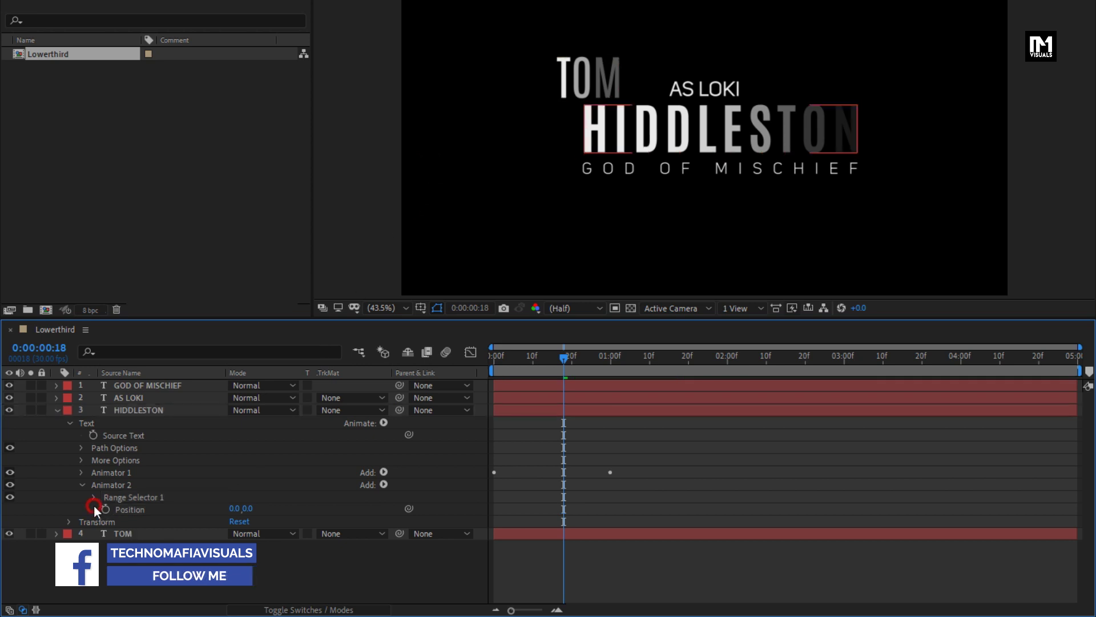
click(223, 532)
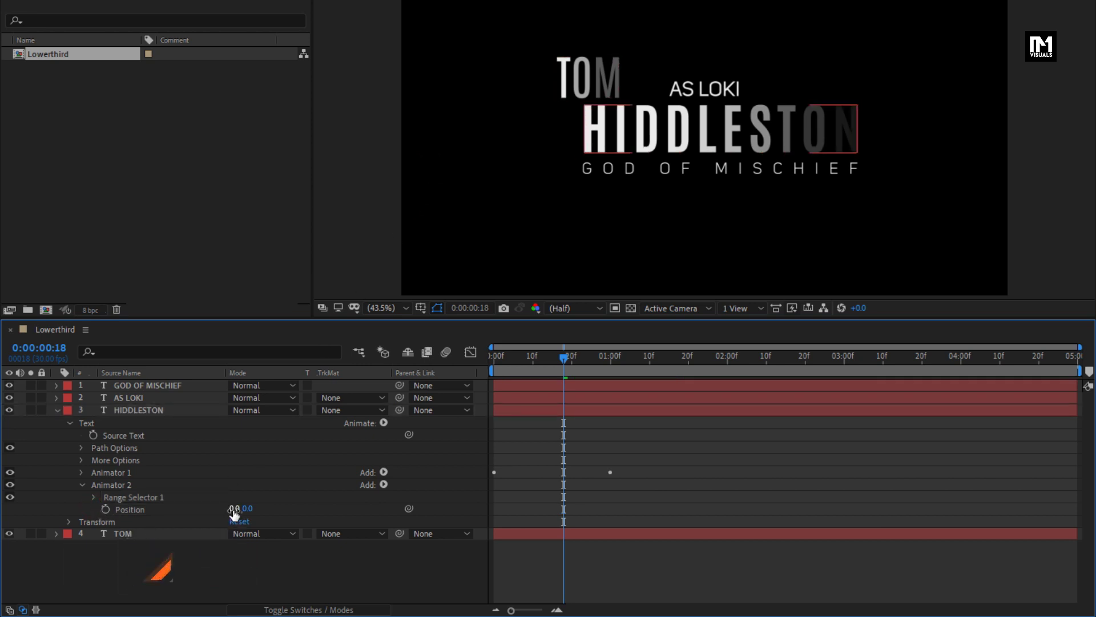
click(234, 508)
text(-200)
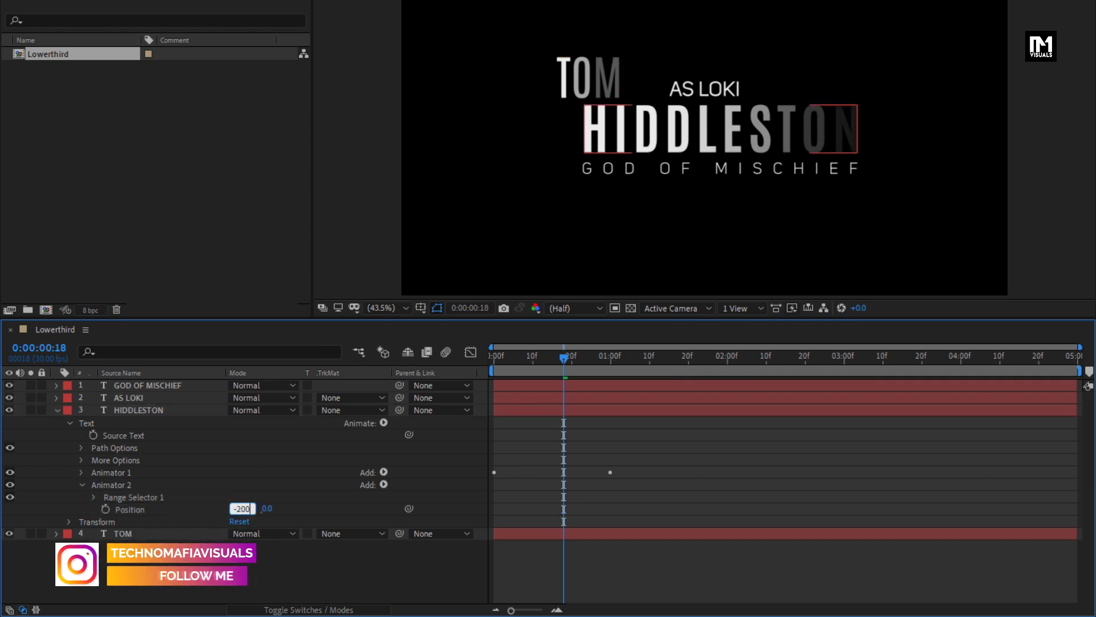
click(212, 514)
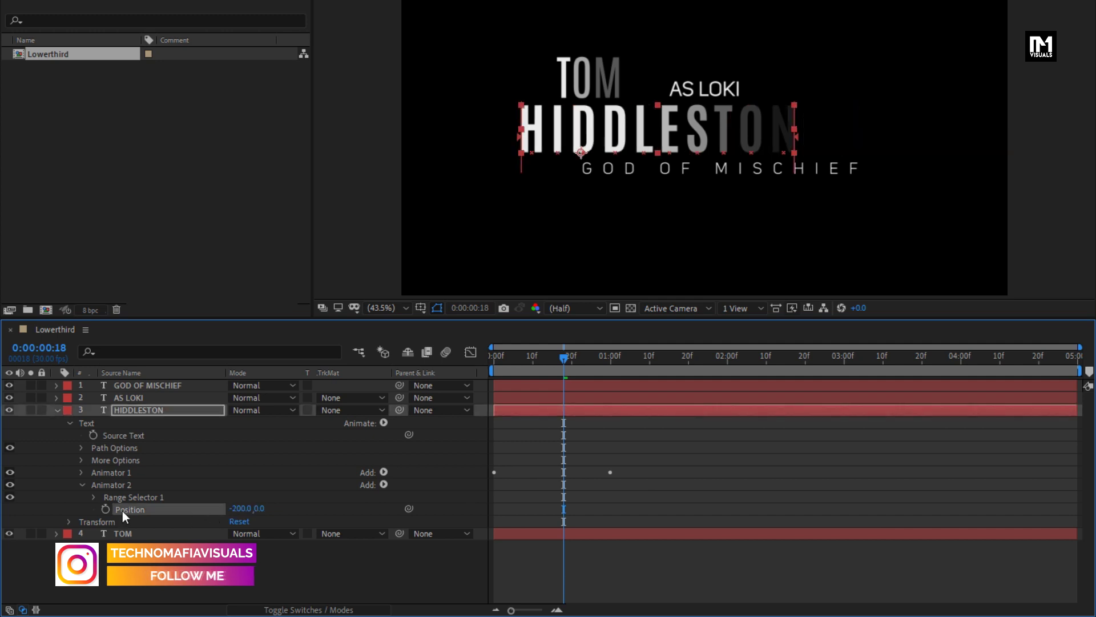
- Keyframe the Range Selector Offset of HIDDLESTON's position animator from -100% at 0:00 to 100% at 1:00
click(94, 498)
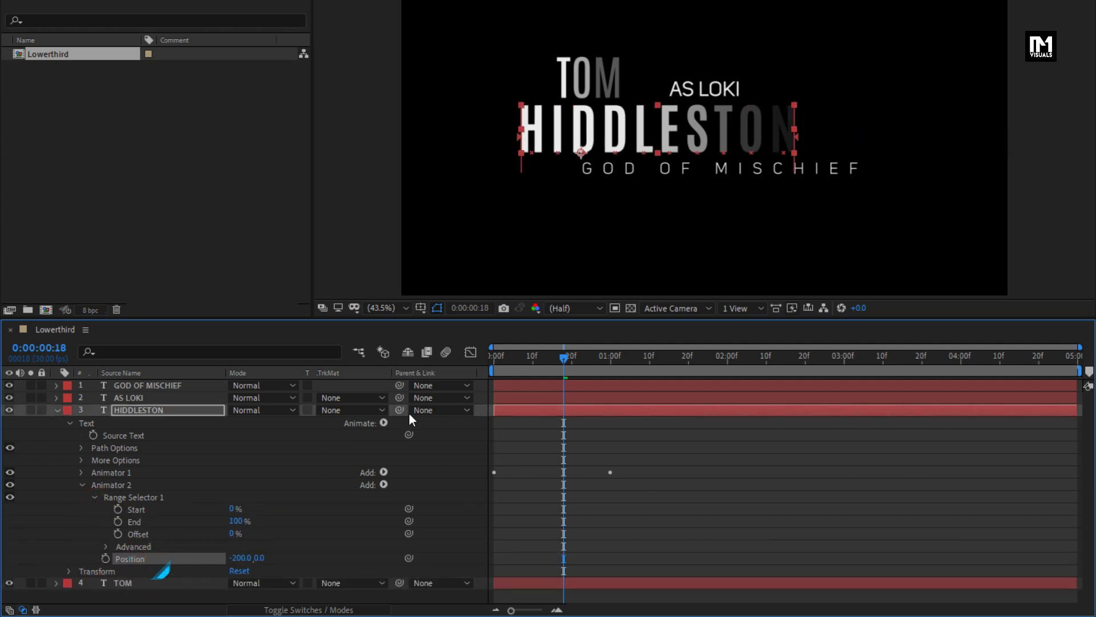
click(490, 358)
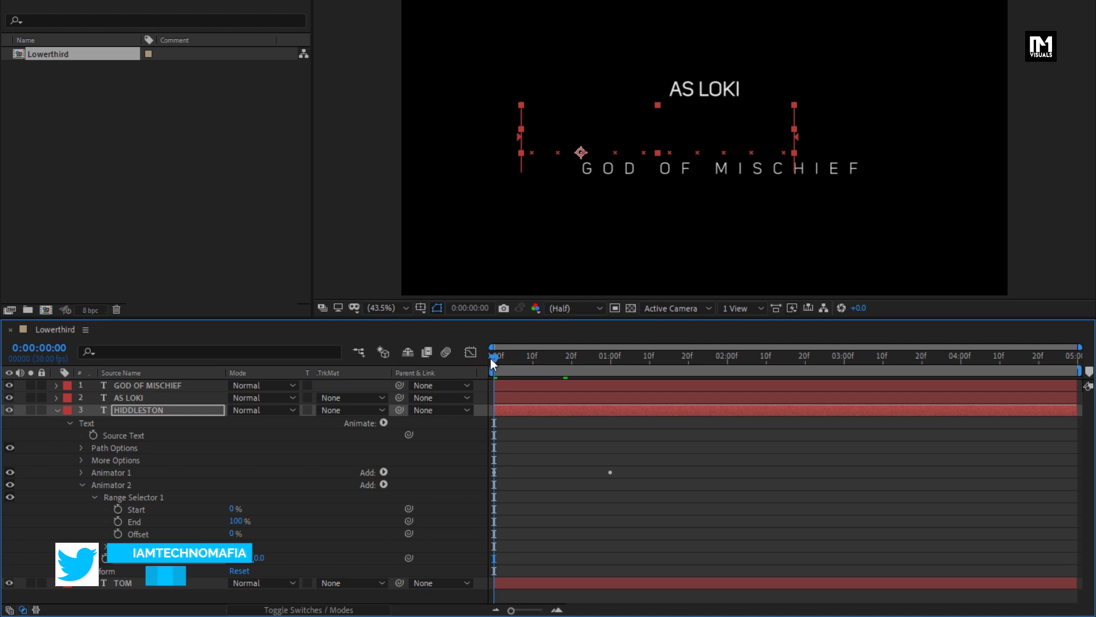
click(118, 534)
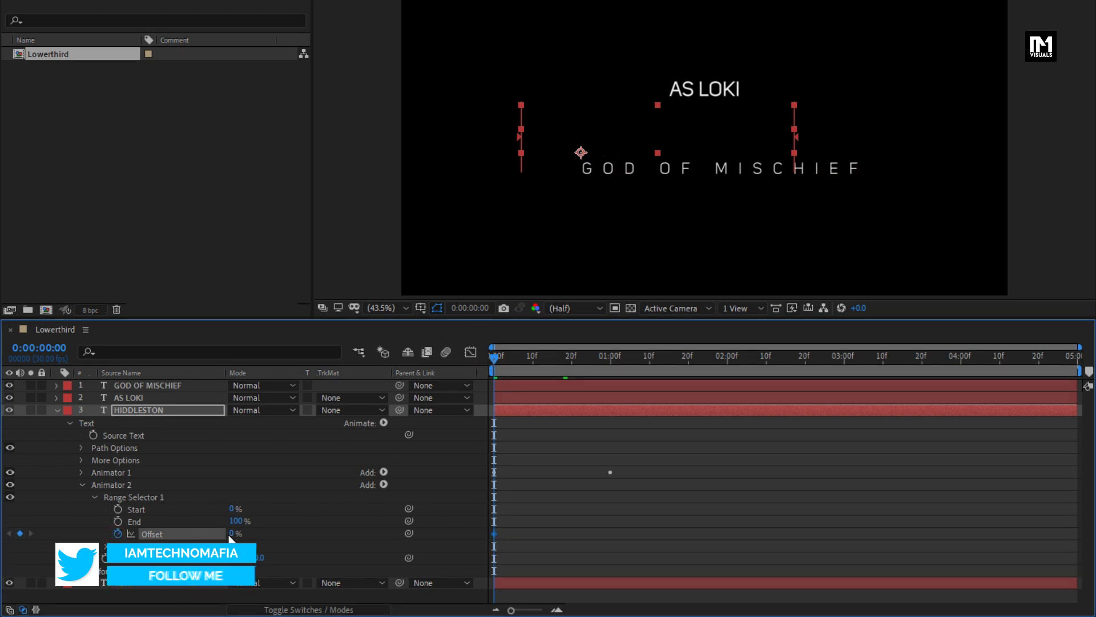
drag(232, 533, 115, 538)
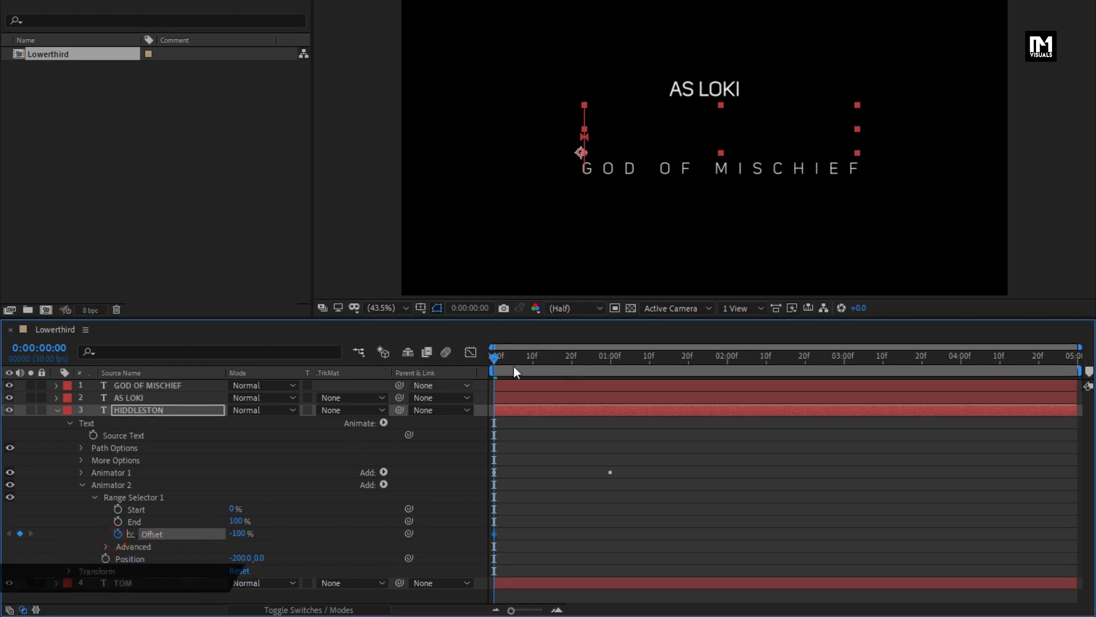
drag(533, 356, 610, 357)
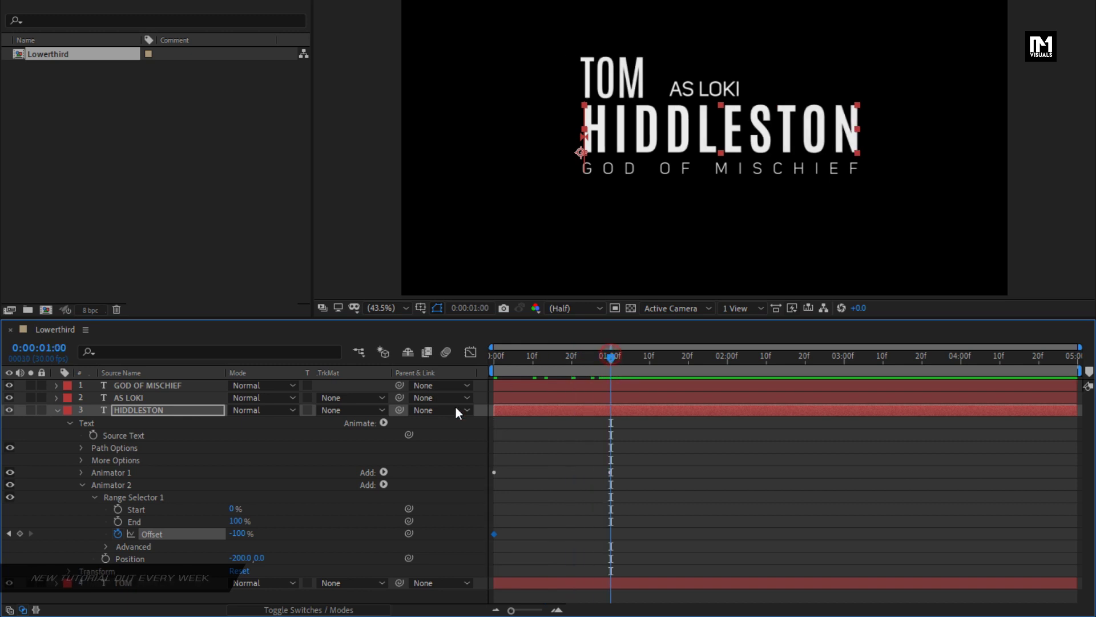
drag(239, 532, 422, 523)
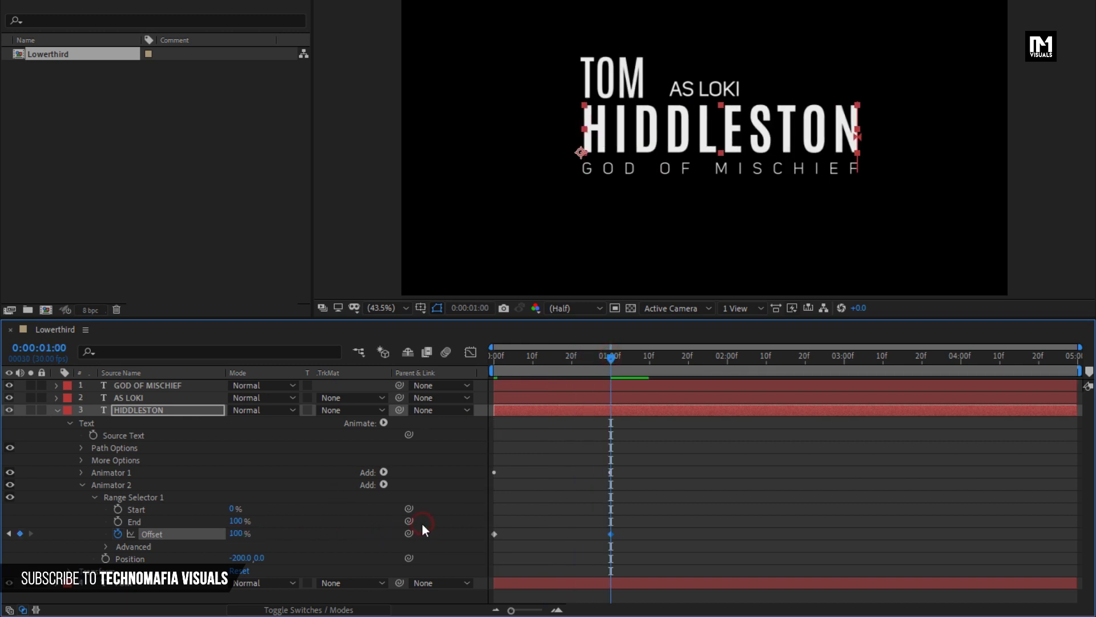
- Set the Range Selector of HIDDLESTON's position animator to shape Ramp Up, based on Words, and collapse the layer
click(106, 546)
scroll(83, 528, down, 5)
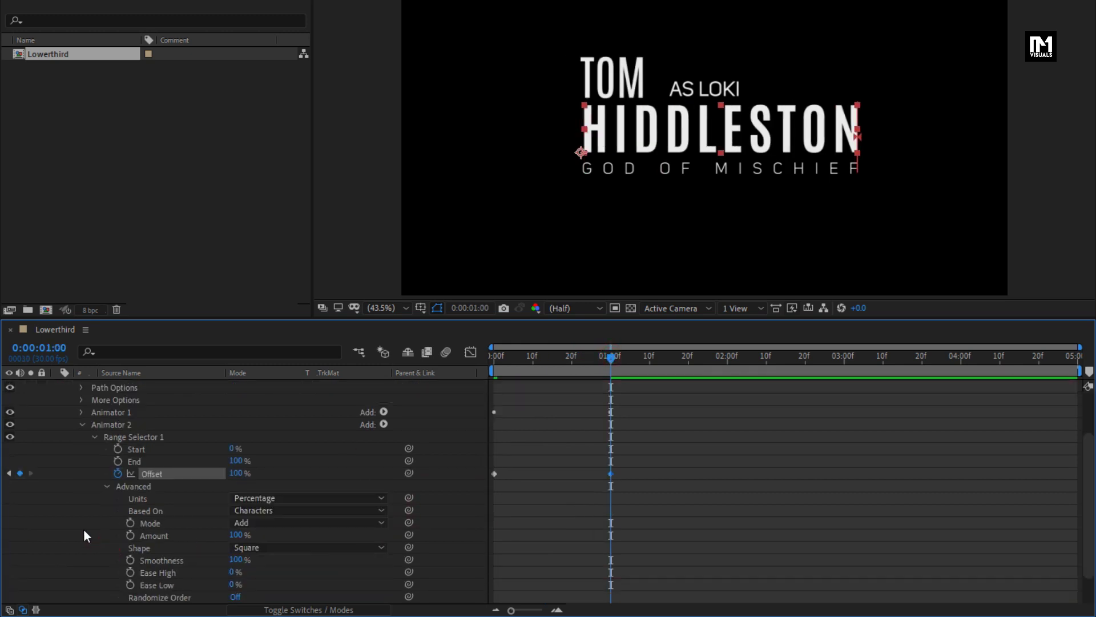
click(292, 509)
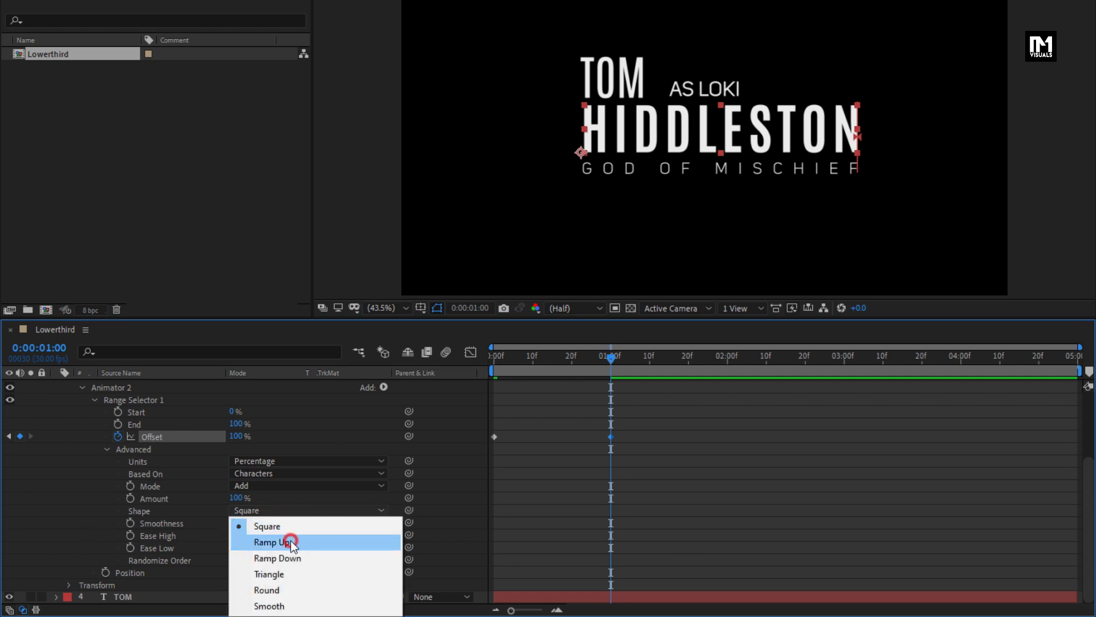
click(291, 542)
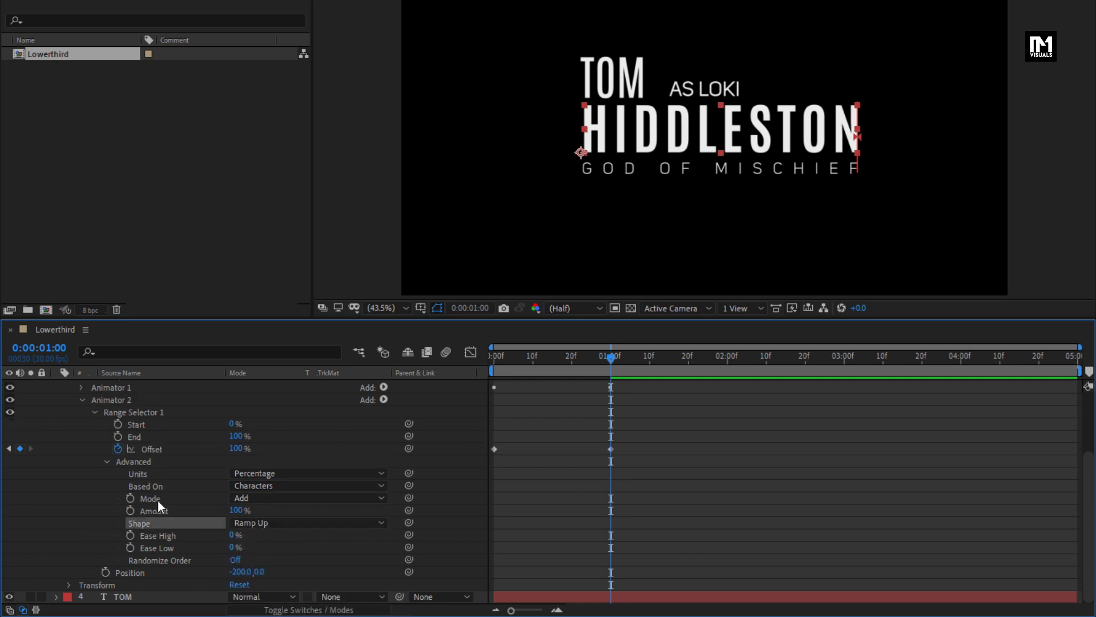
click(262, 486)
click(266, 533)
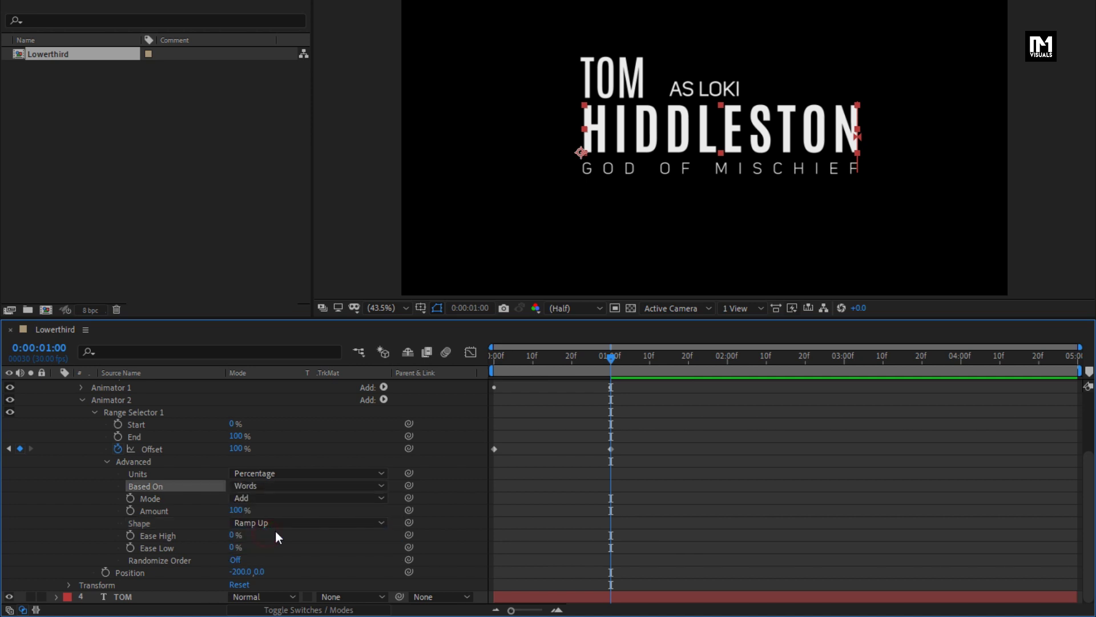
mouse_move(602, 359)
mouse_down()
mouse_move(488, 362)
mouse_move(622, 356)
mouse_move(518, 363)
mouse_move(587, 363)
mouse_up()
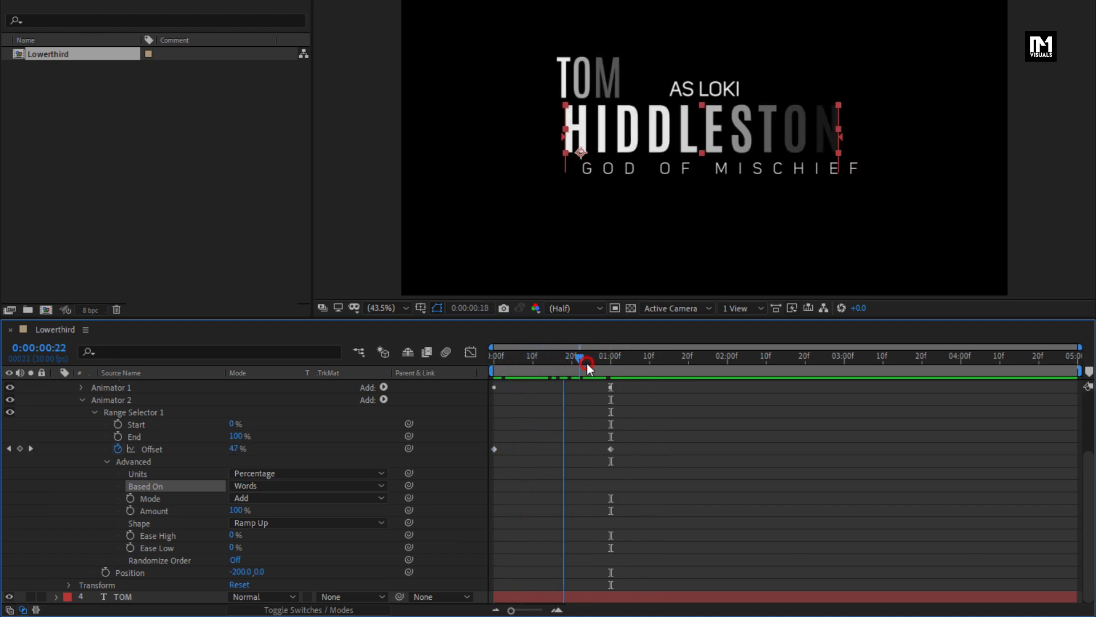
scroll(108, 447, up, 3)
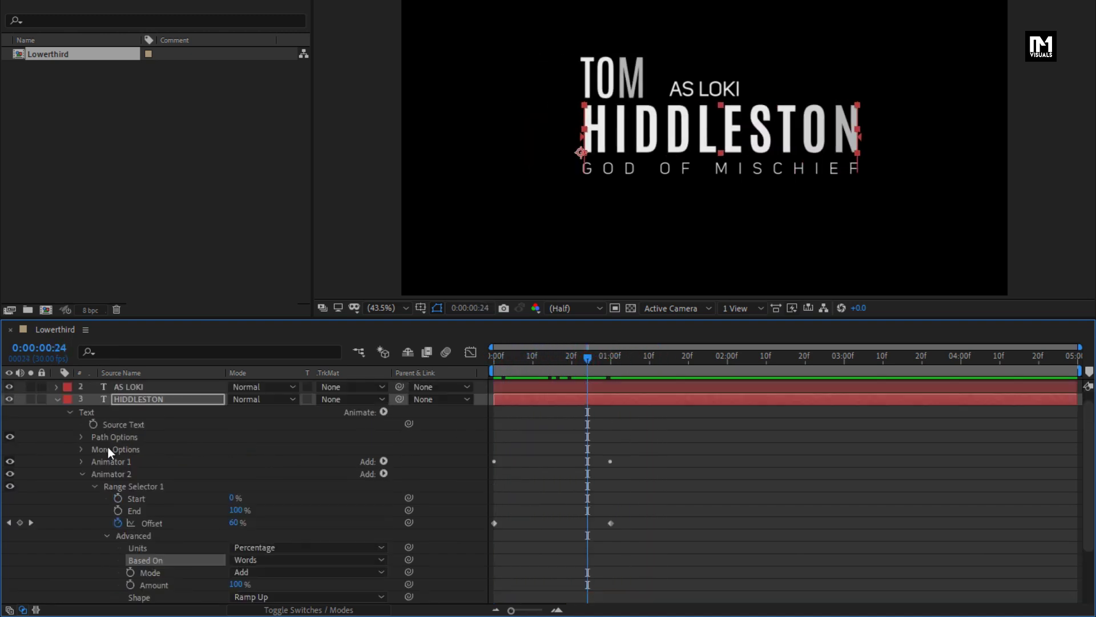
click(56, 400)
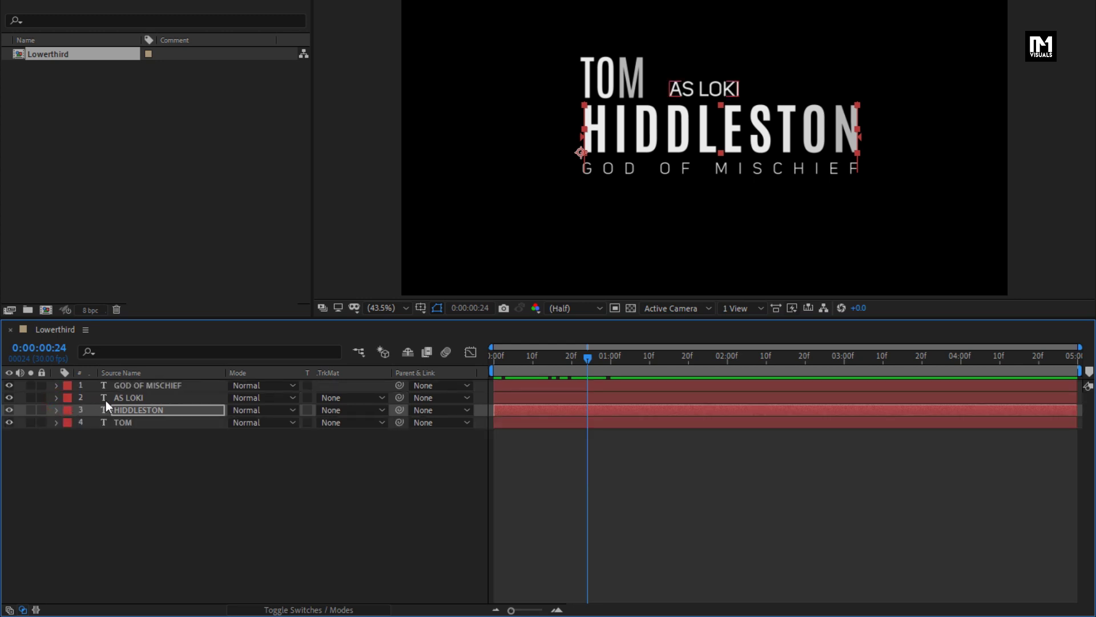
- Add an Opacity animator to the AS LOKI layer with its opacity set to 0%
click(132, 398)
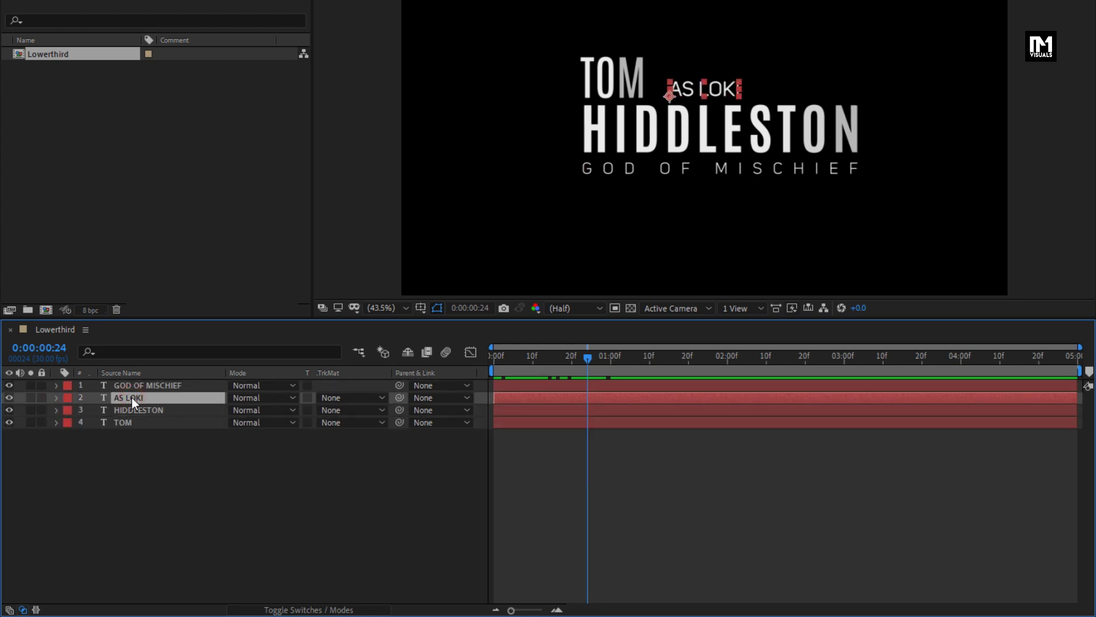
click(57, 399)
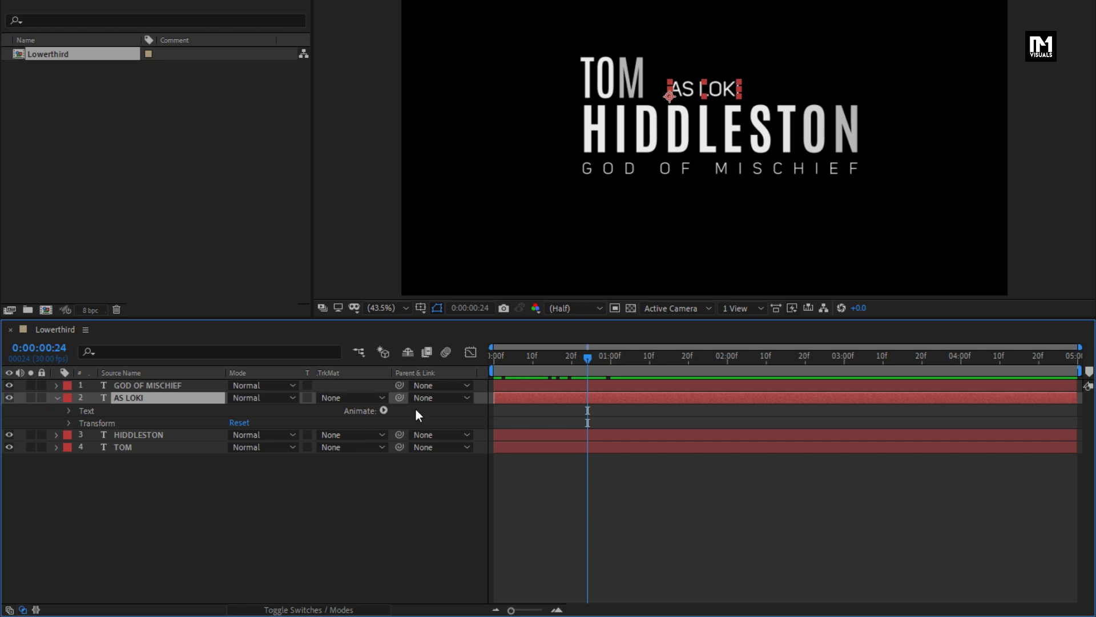
click(384, 410)
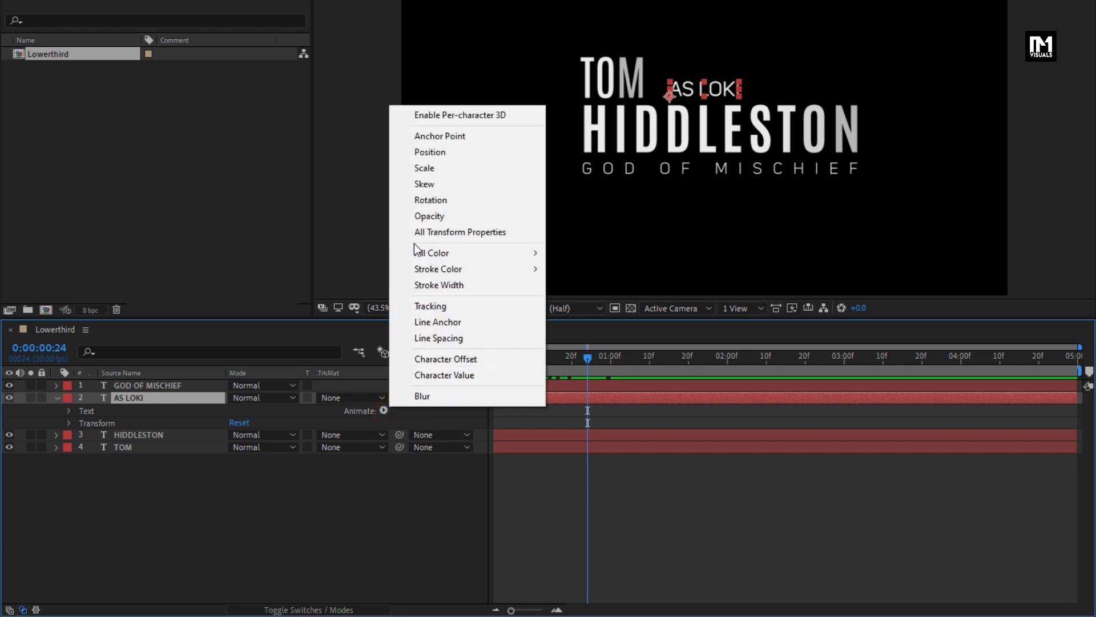
click(423, 216)
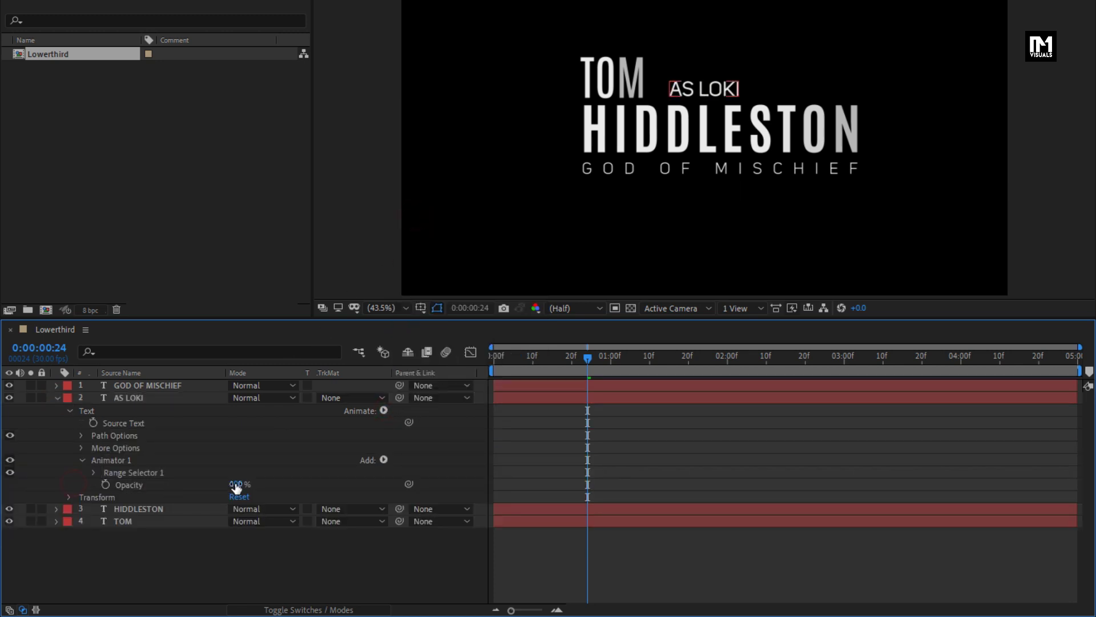
drag(238, 483, 133, 490)
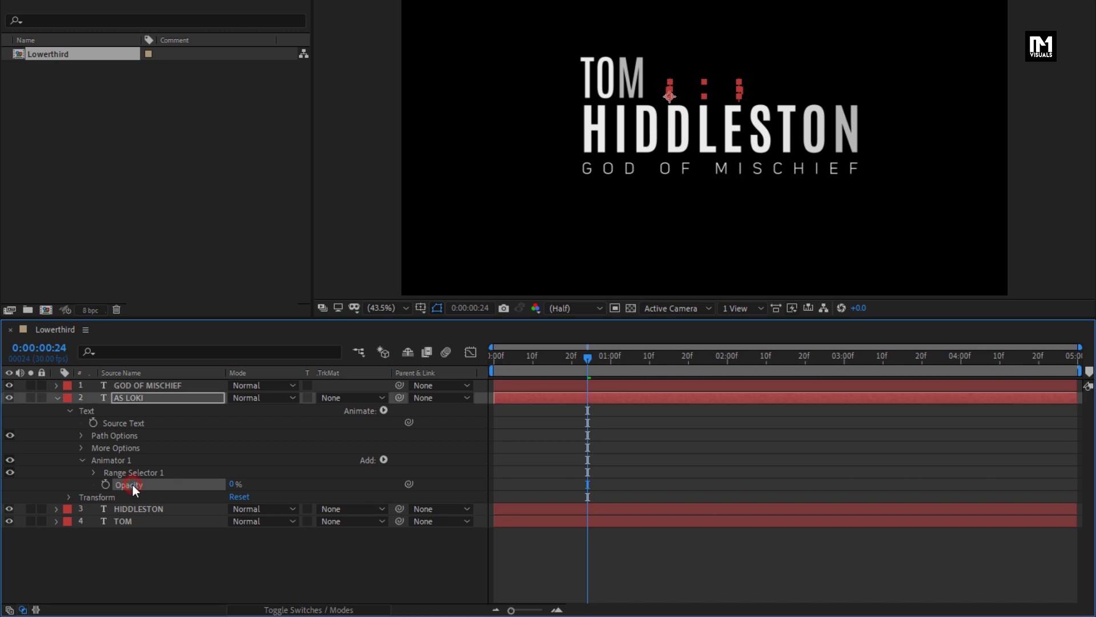
- Keyframe the Range Selector Offset of AS LOKI's opacity animator from -100% at 0:00 to 100% at 1:00
click(94, 473)
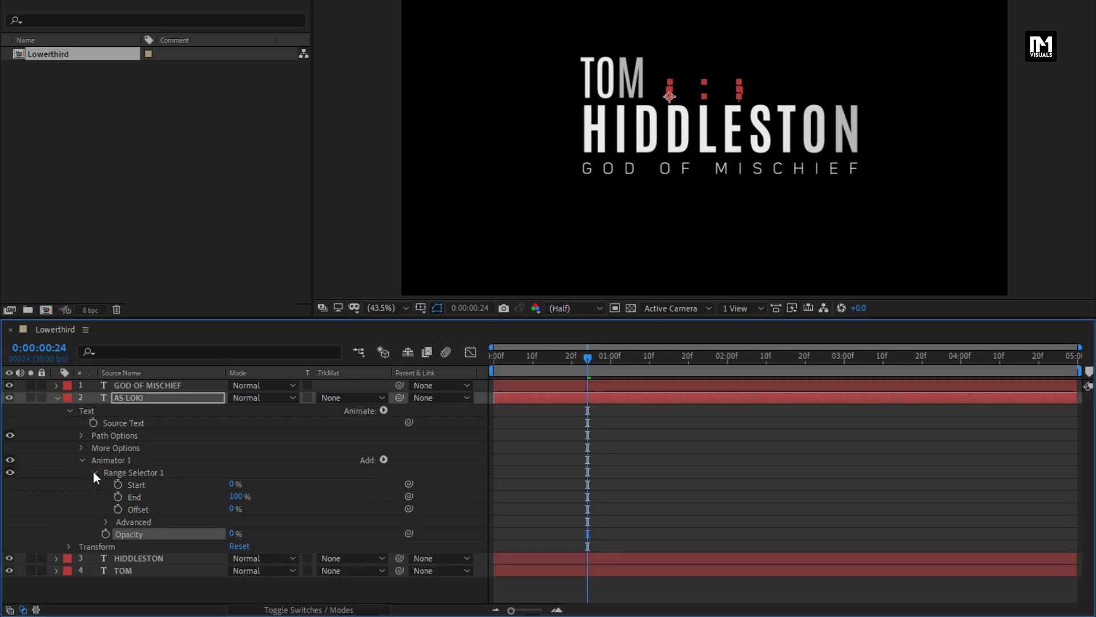
click(471, 358)
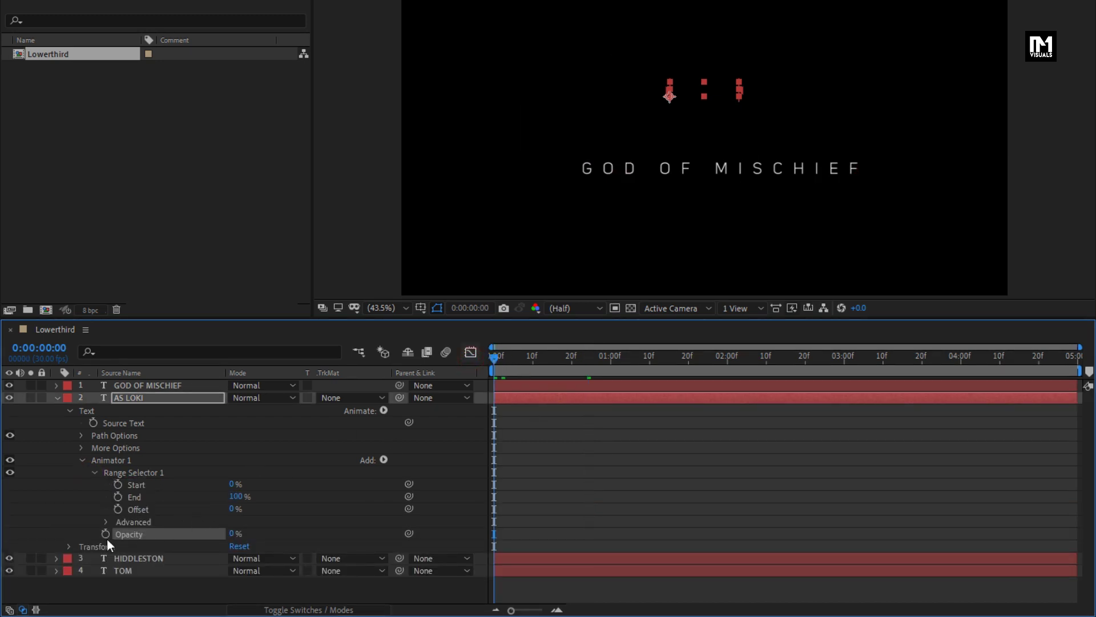
click(117, 509)
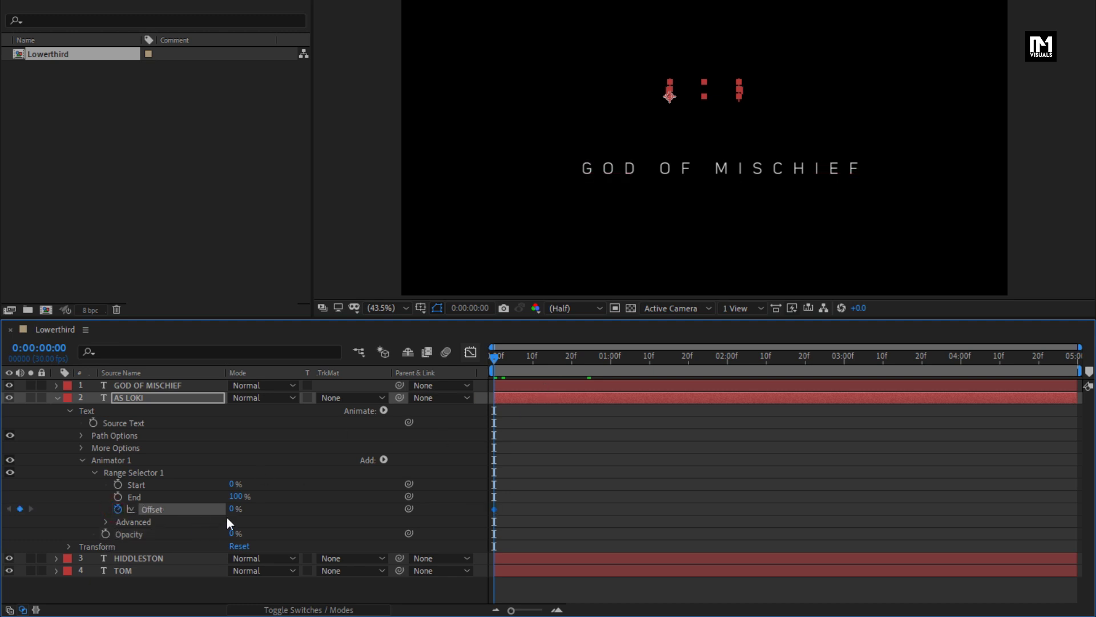
drag(231, 508, 12, 506)
drag(546, 356, 612, 357)
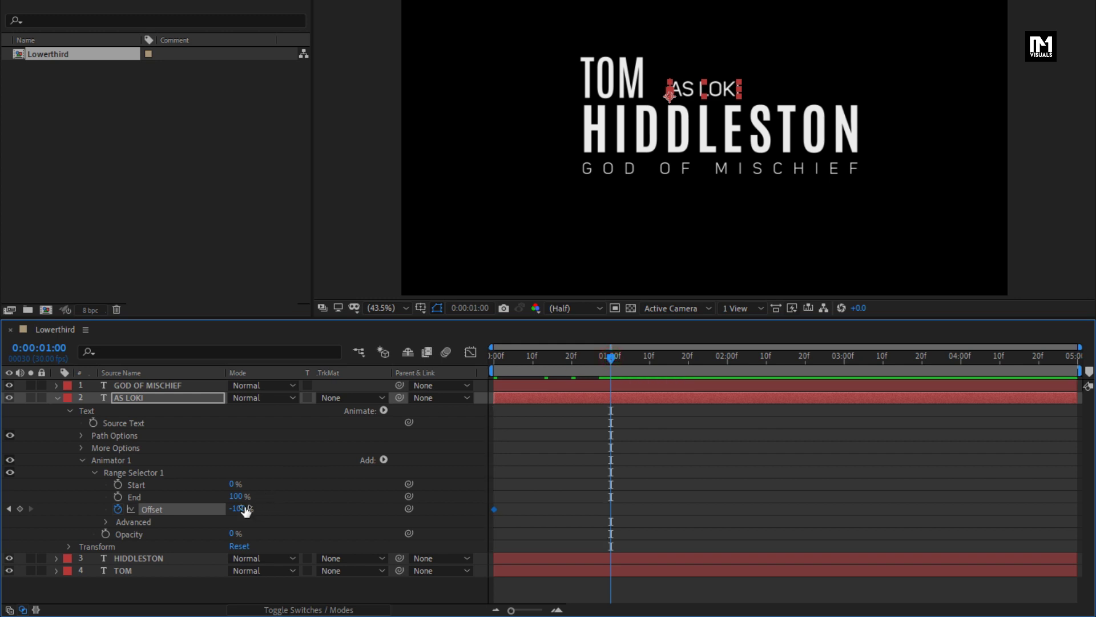
drag(245, 510, 550, 470)
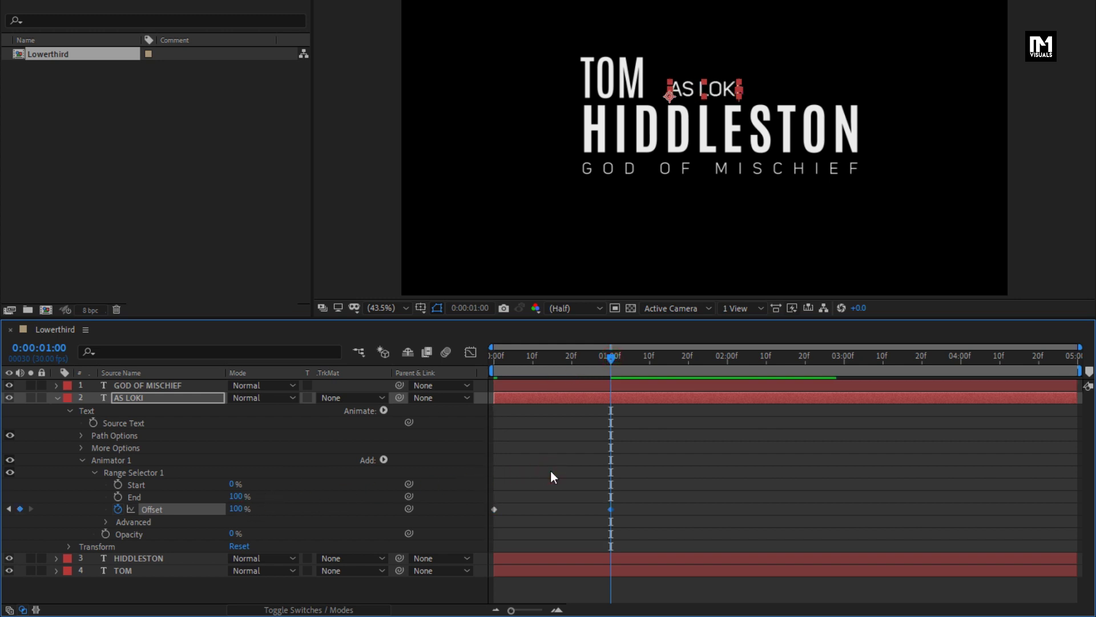
- Set the Range Selector of AS LOKI's animator to shape Ramp Up, based on Words
click(107, 521)
scroll(114, 507, down, 3)
click(282, 498)
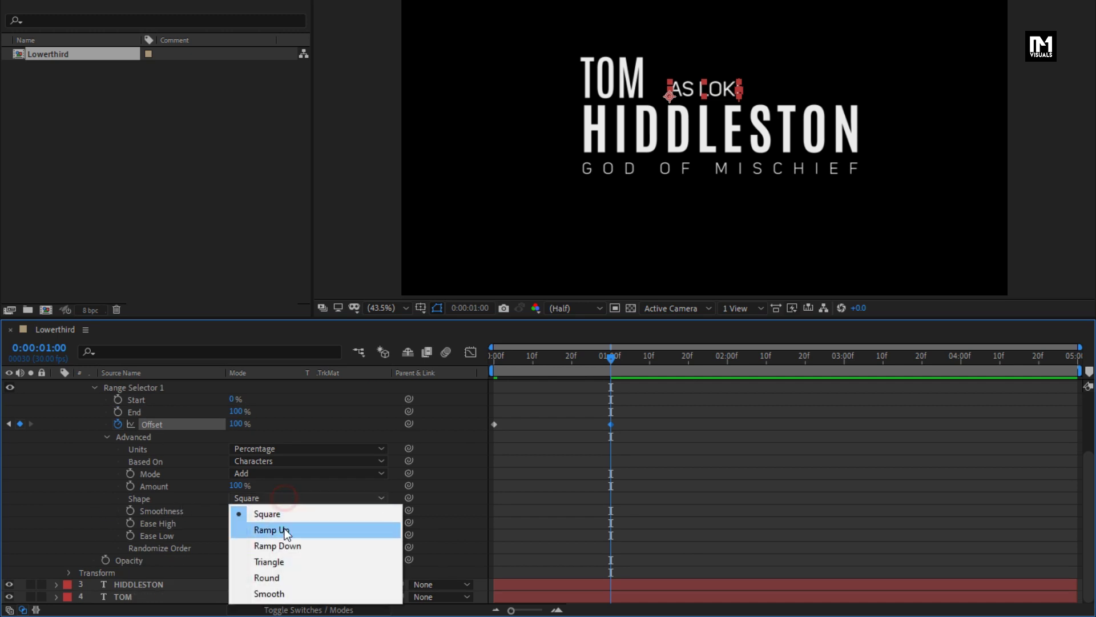
click(285, 529)
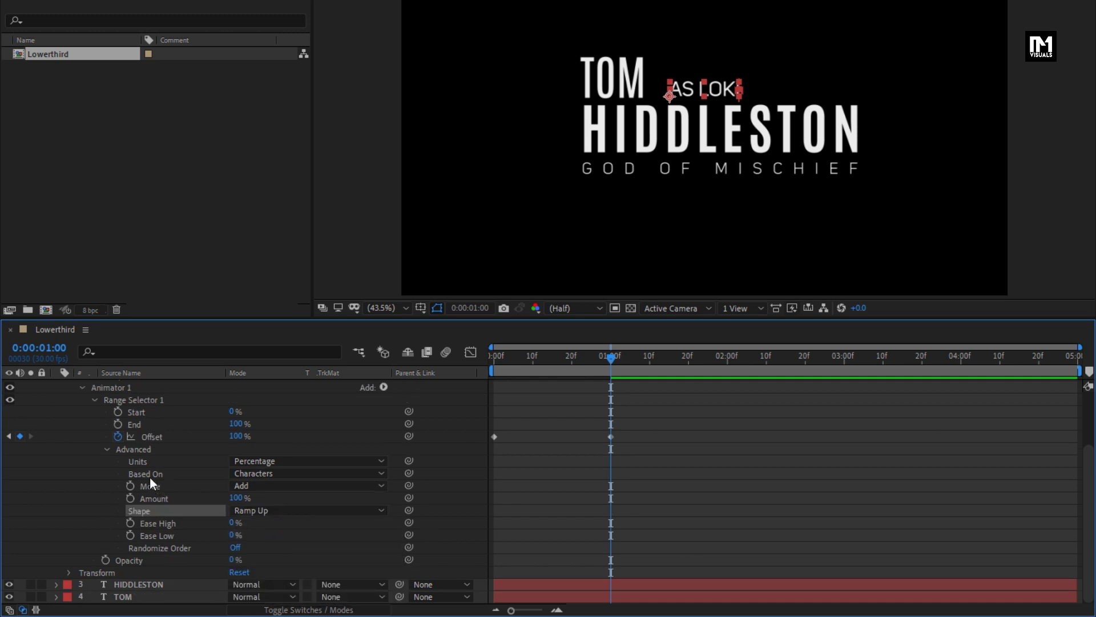
click(268, 474)
click(277, 520)
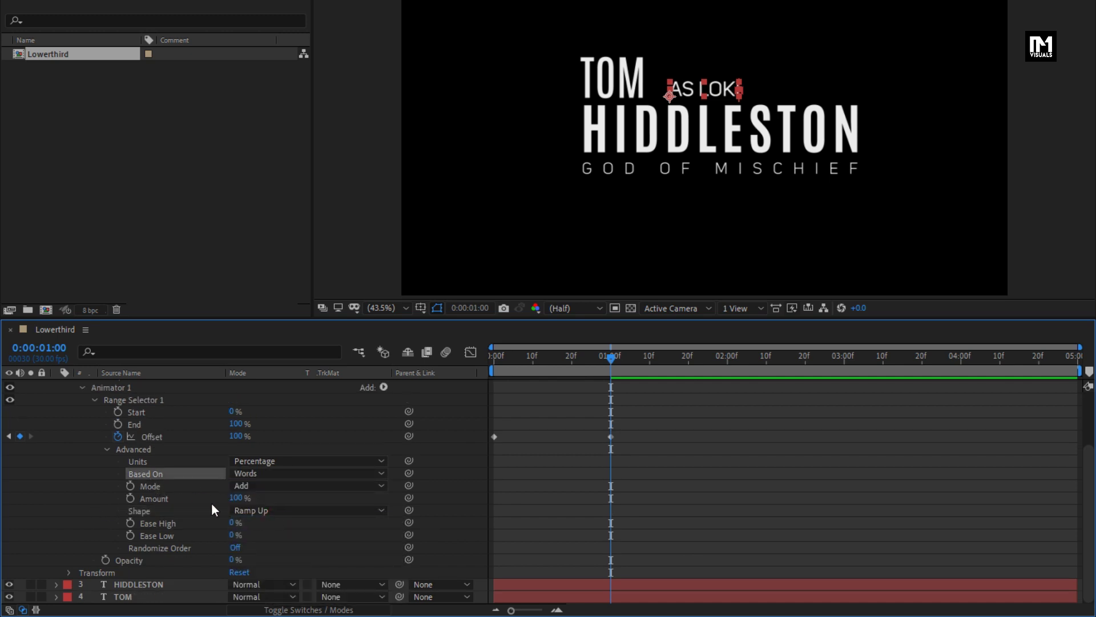
- Add a Position property to AS LOKI's existing animator and set it to 100, 0
scroll(166, 485, up, 3)
click(383, 459)
mouse_move(394, 464)
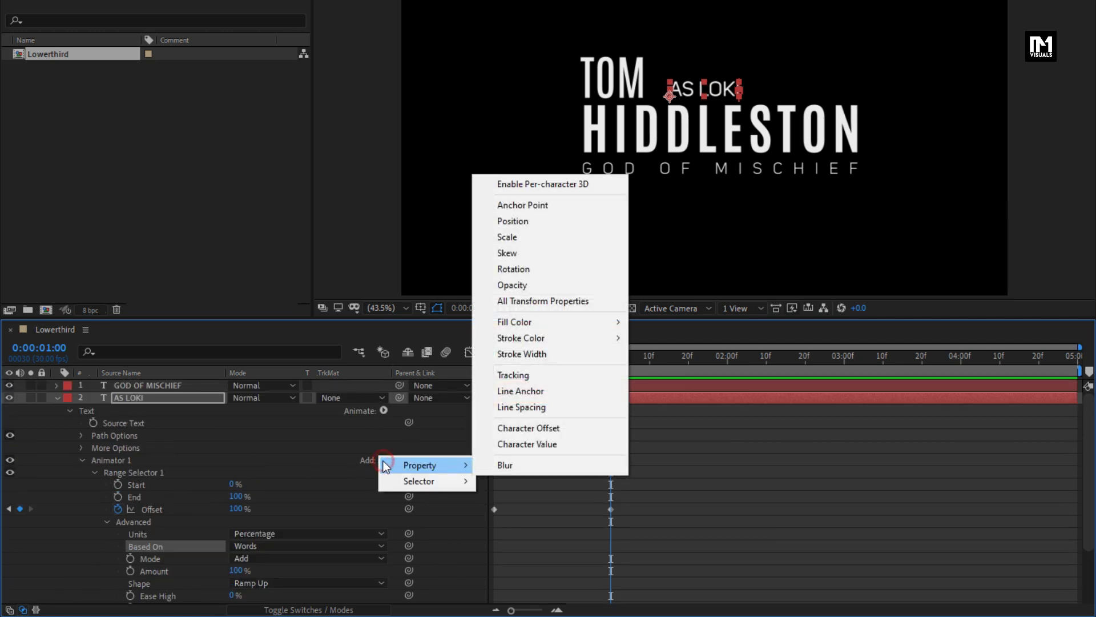
click(499, 223)
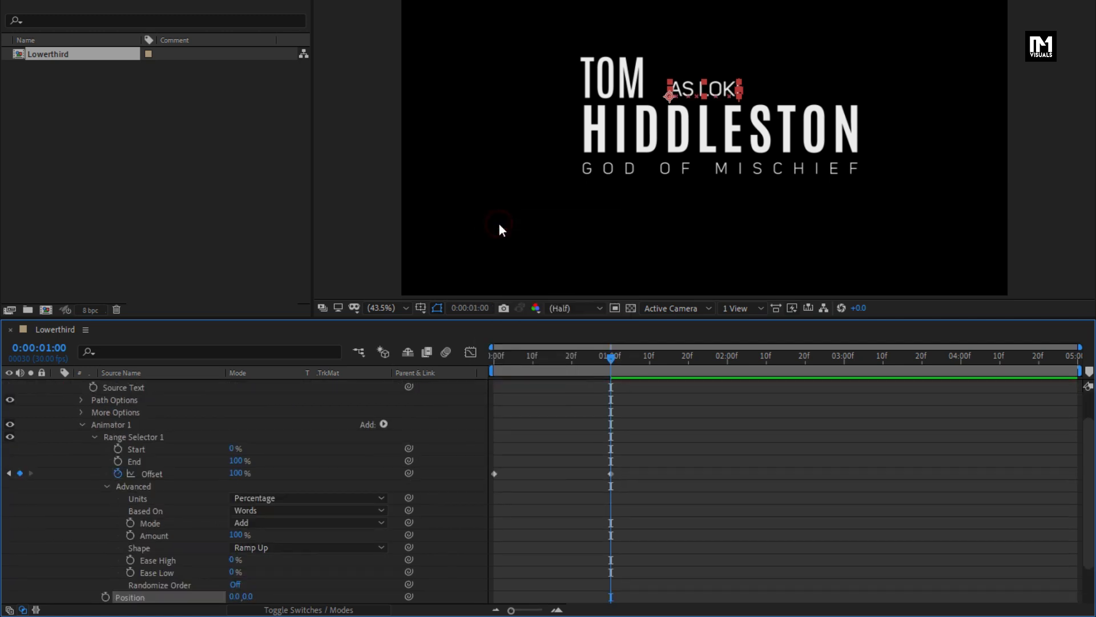
scroll(282, 483, down, 2)
click(234, 547)
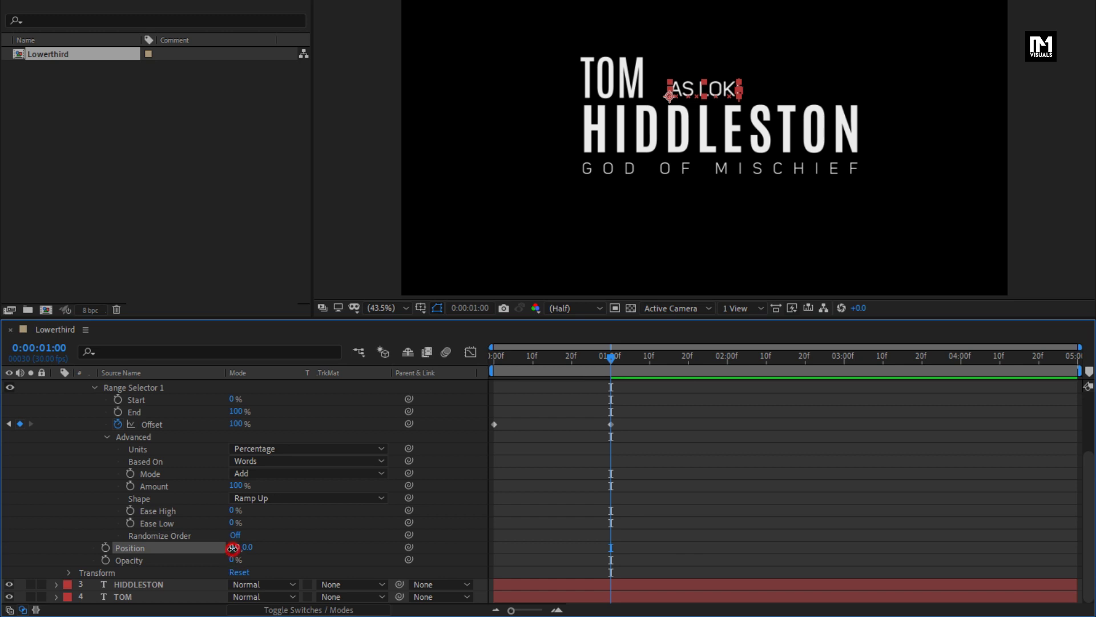
text(100)
key(Return)
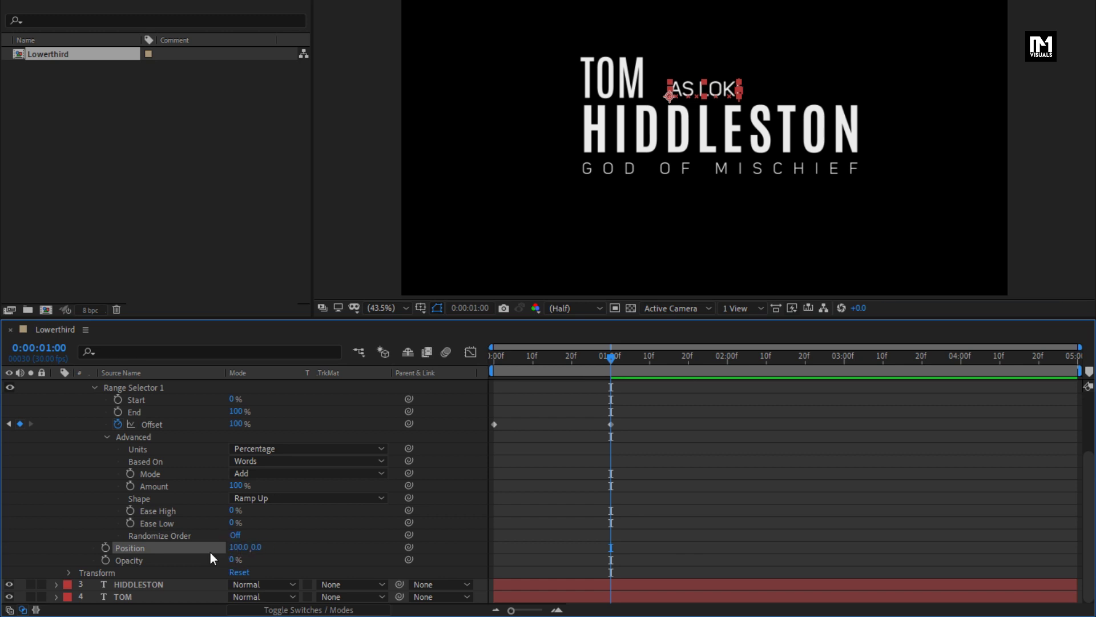
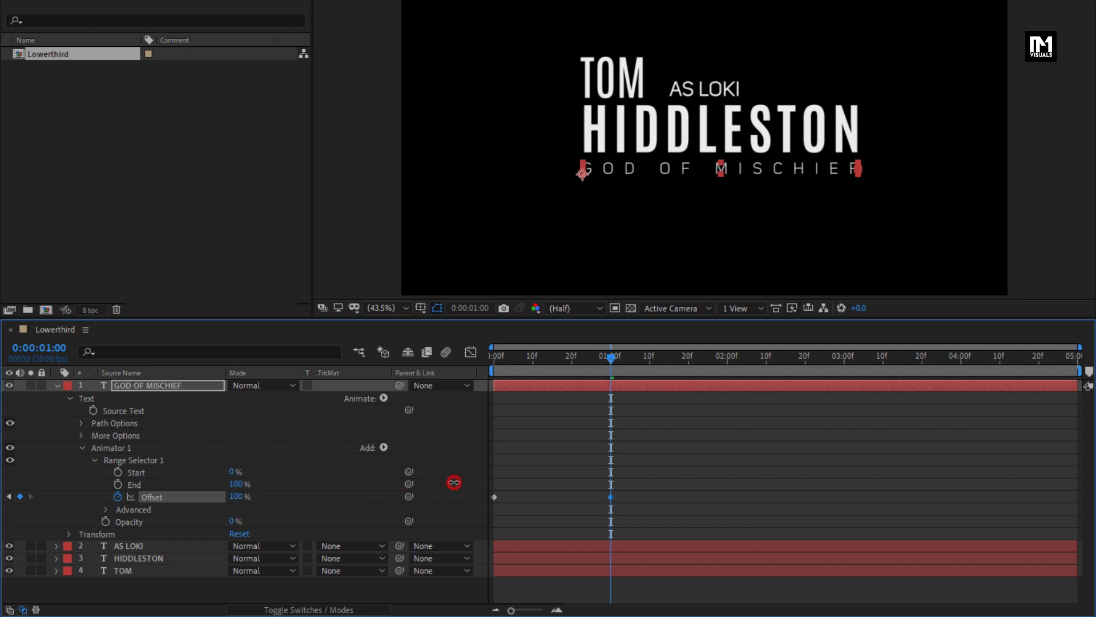
- Set the Range Selector shape of GOD OF MISCHIEF's opacity animator to Ramp Up, check the reveal, and collapse the animator
click(105, 509)
scroll(110, 506, down, 3)
click(298, 484)
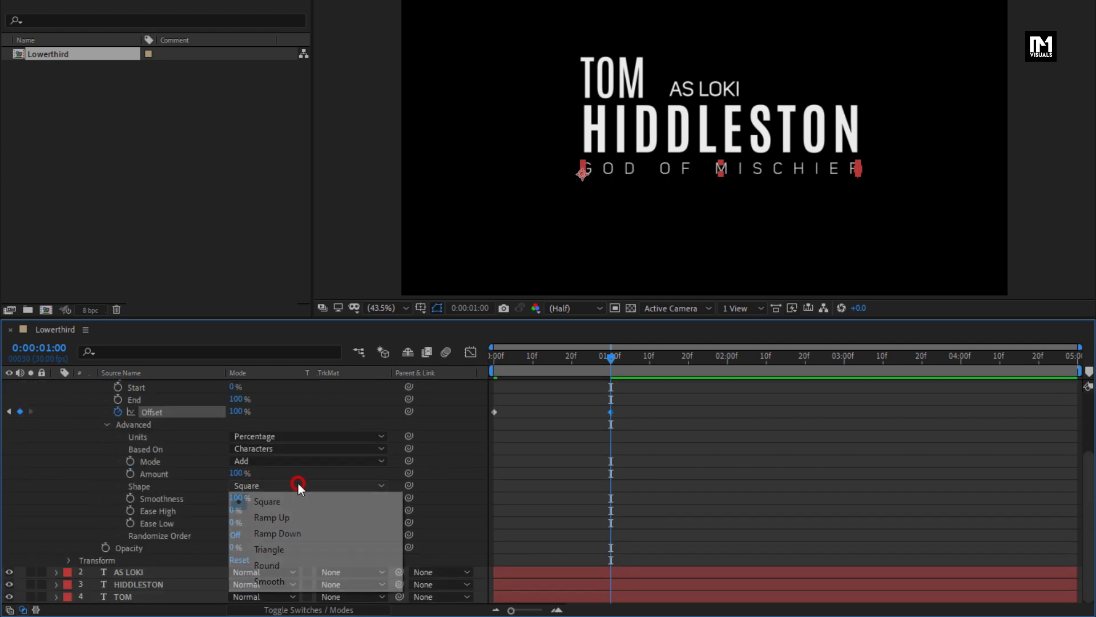
click(299, 512)
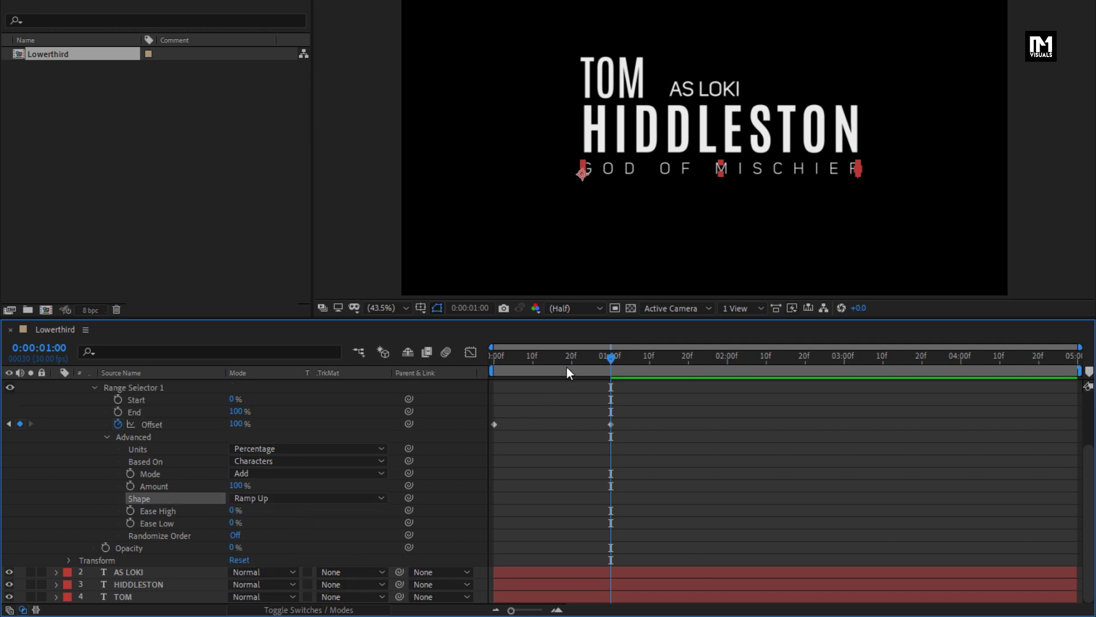
drag(570, 360, 528, 362)
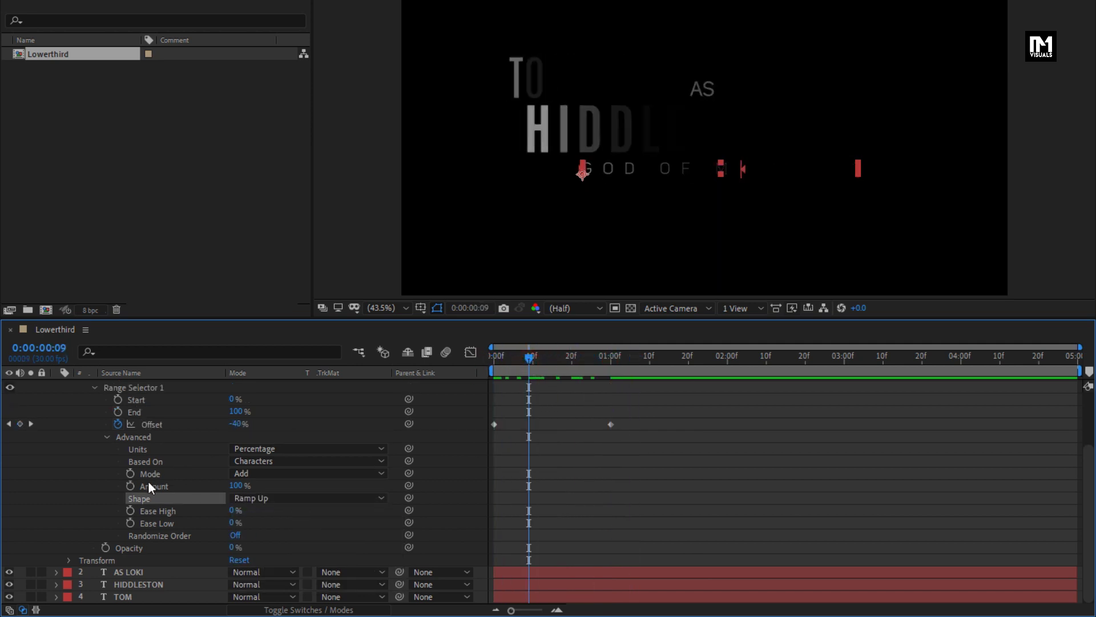
scroll(137, 477, up, 3)
click(81, 448)
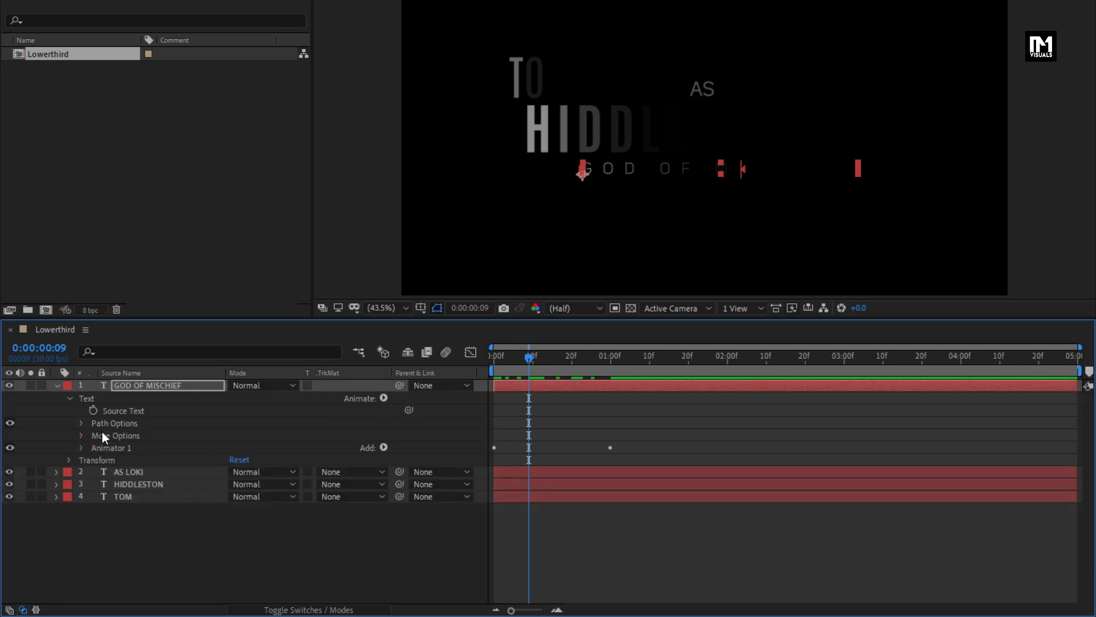
- Add a separate Position animator to the GOD OF MISCHIEF layer with its position set to 500, 0
click(145, 385)
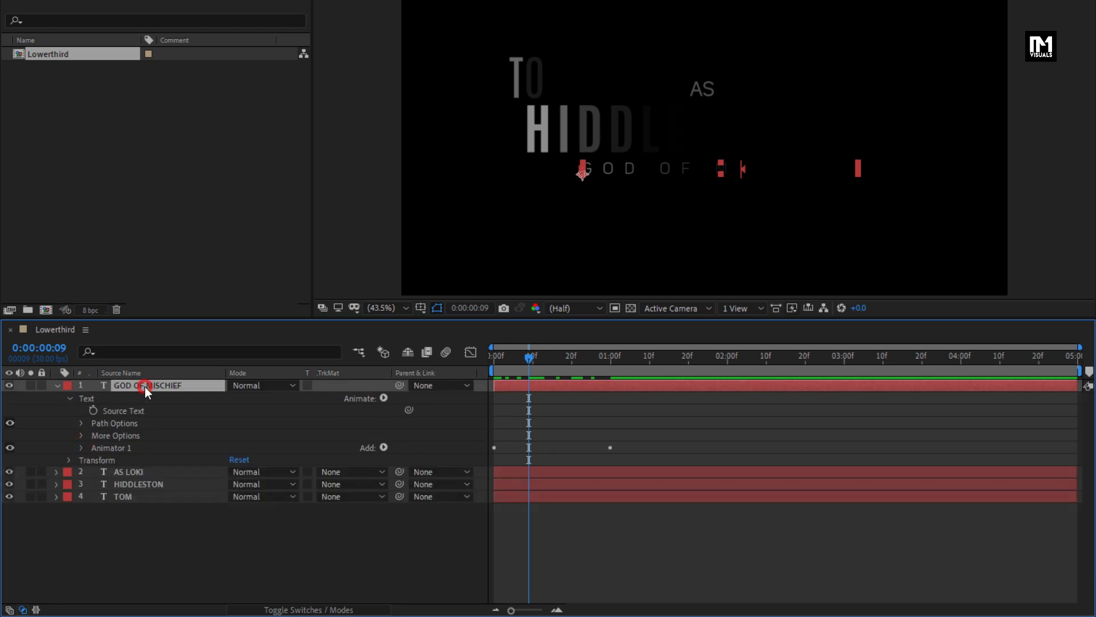
click(383, 399)
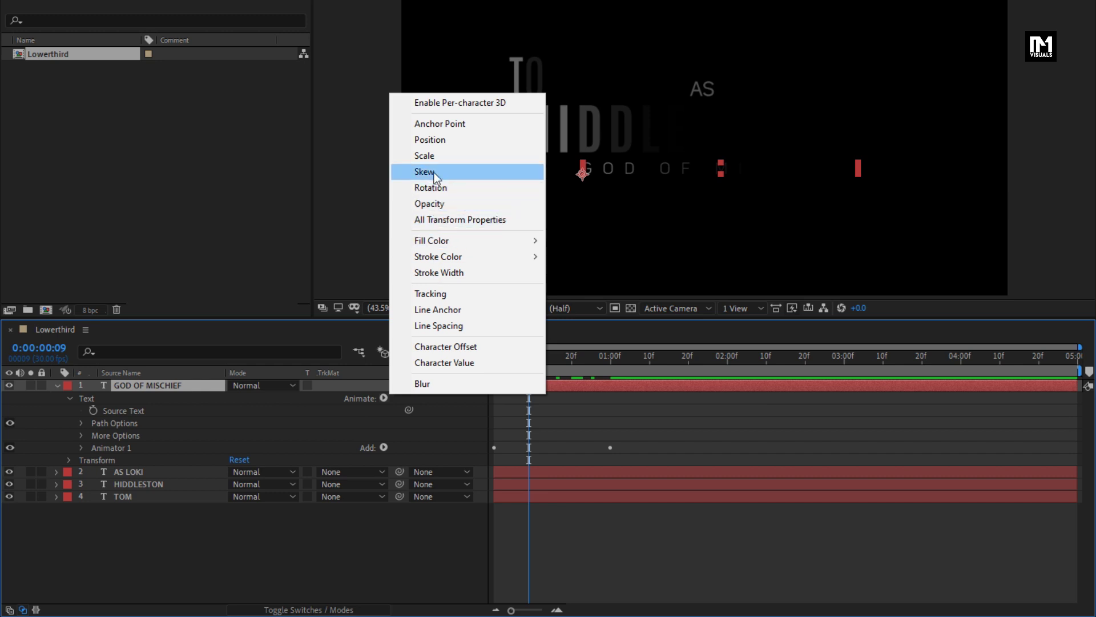
click(433, 140)
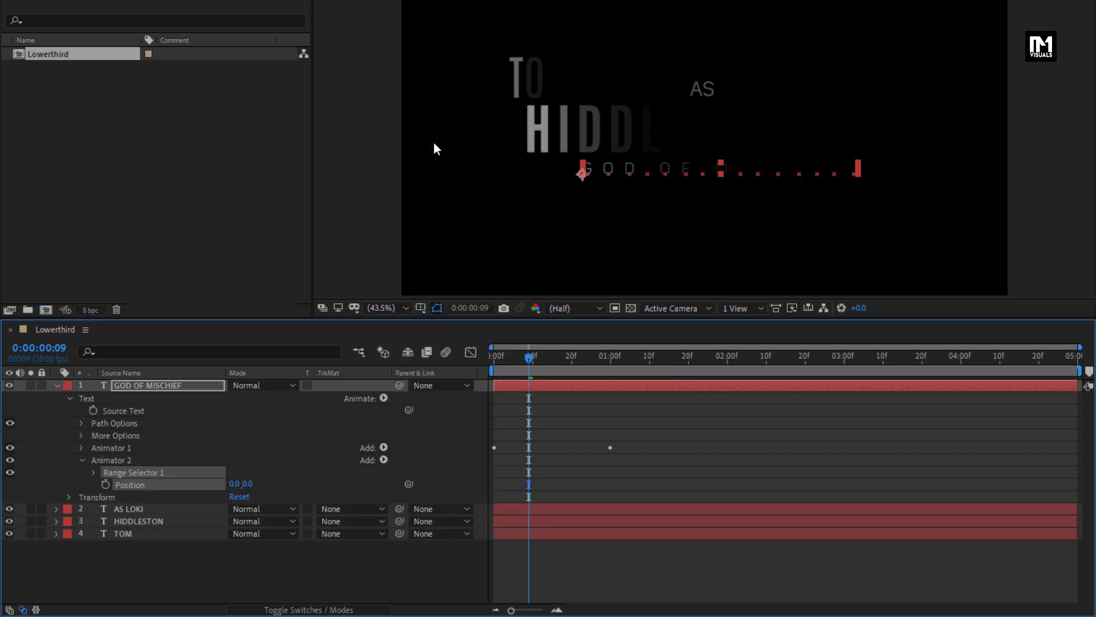
click(83, 484)
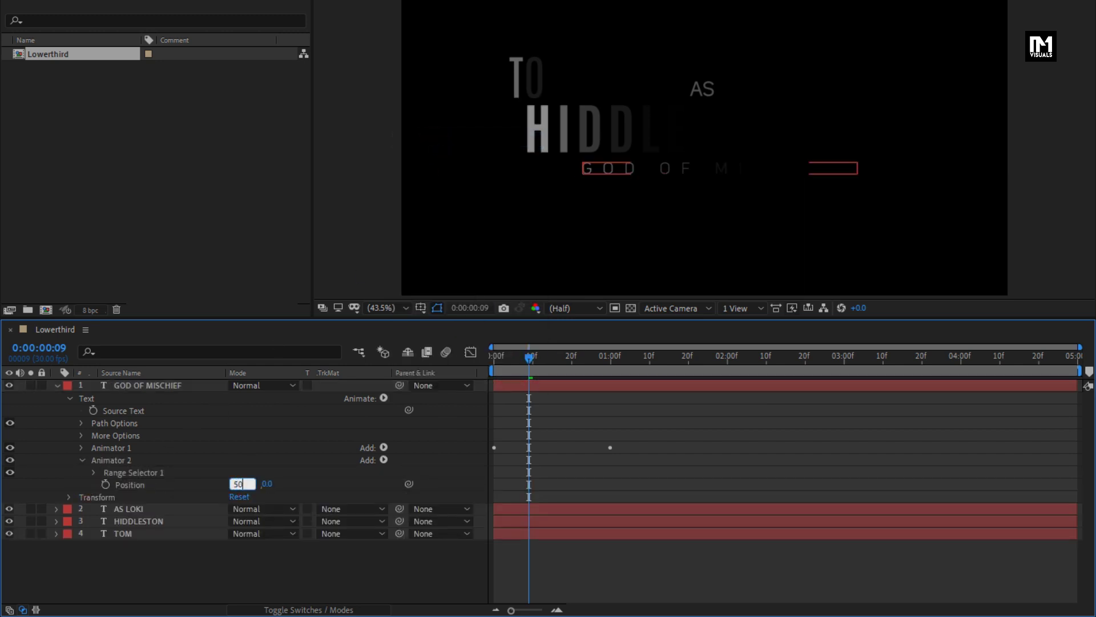
click(205, 486)
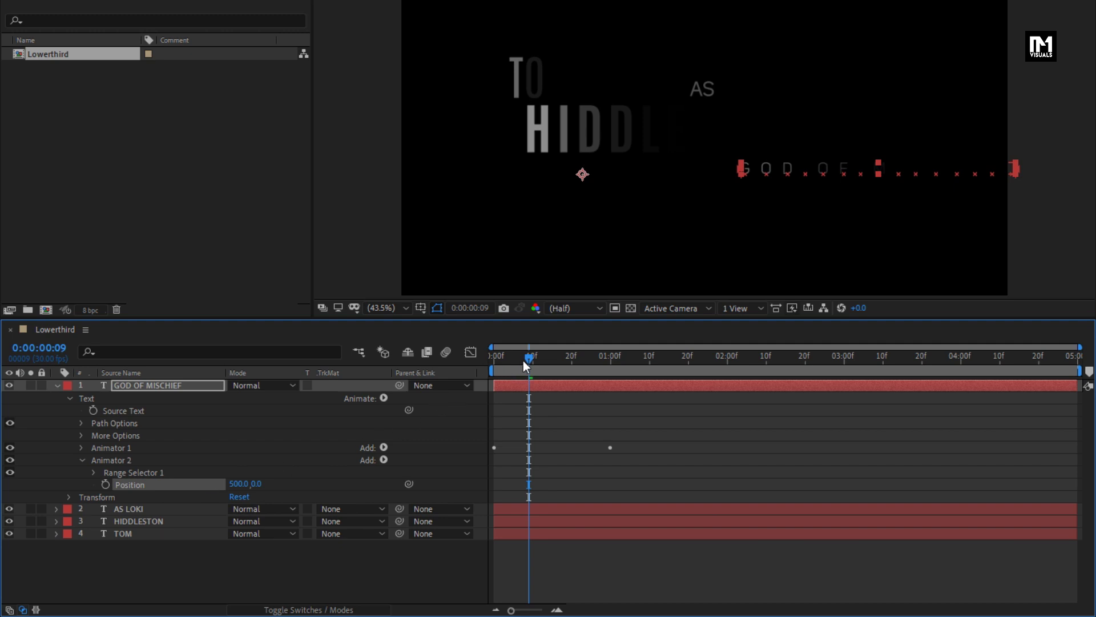
drag(523, 361, 631, 358)
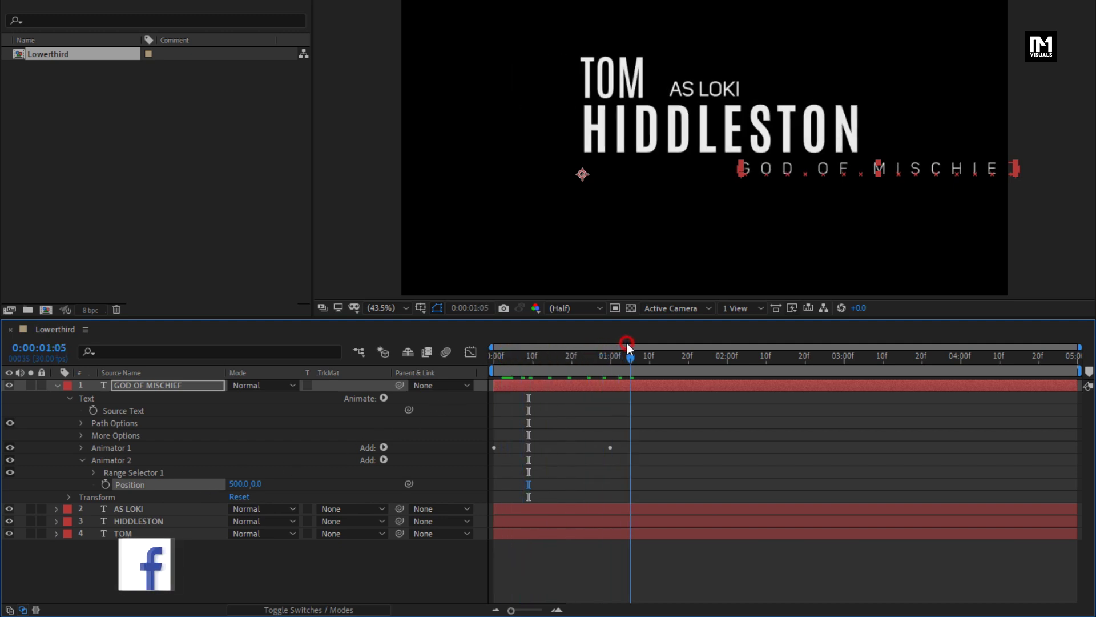
- Keyframe the Offset of GOD OF MISCHIEF's position animator from -100% at 0:00:00:00 to 100% at 0:00:01:00
click(91, 474)
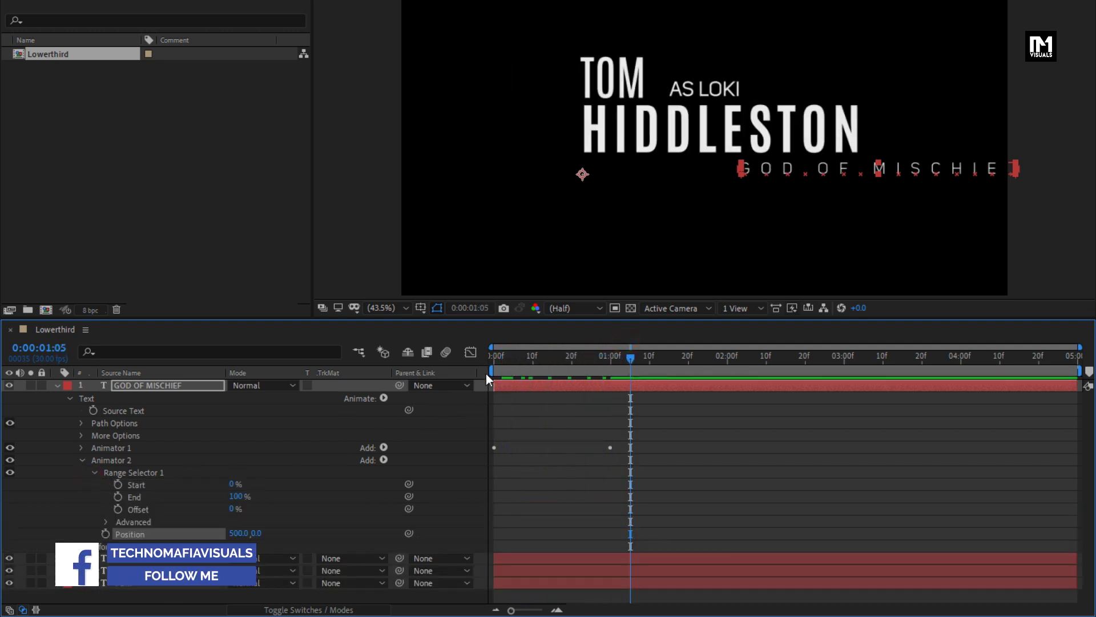
key(Home)
click(118, 509)
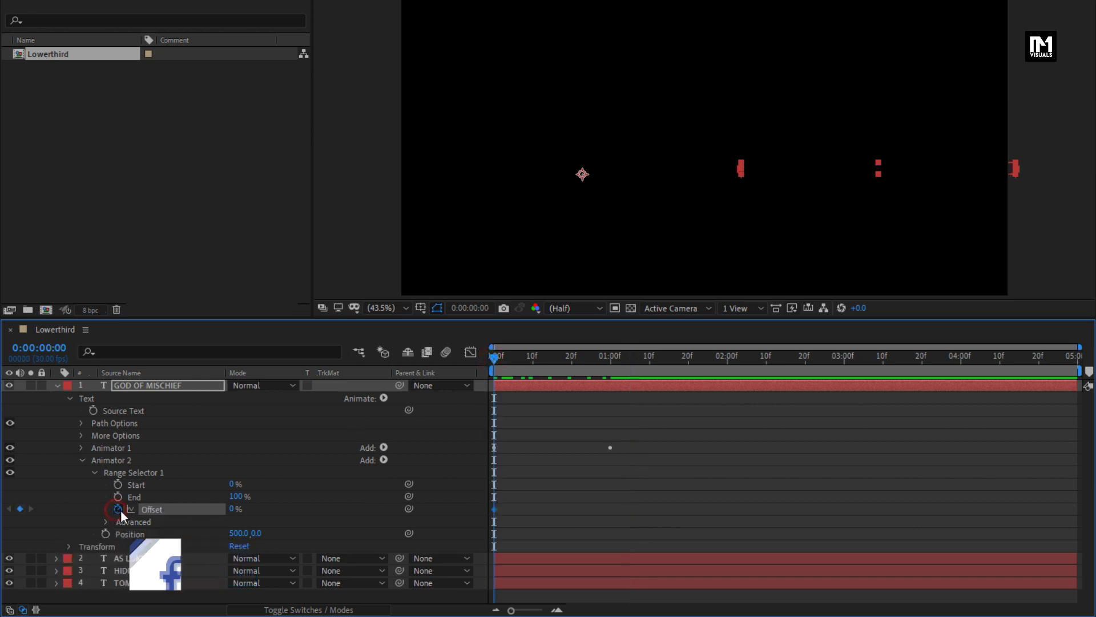
drag(233, 509, 132, 510)
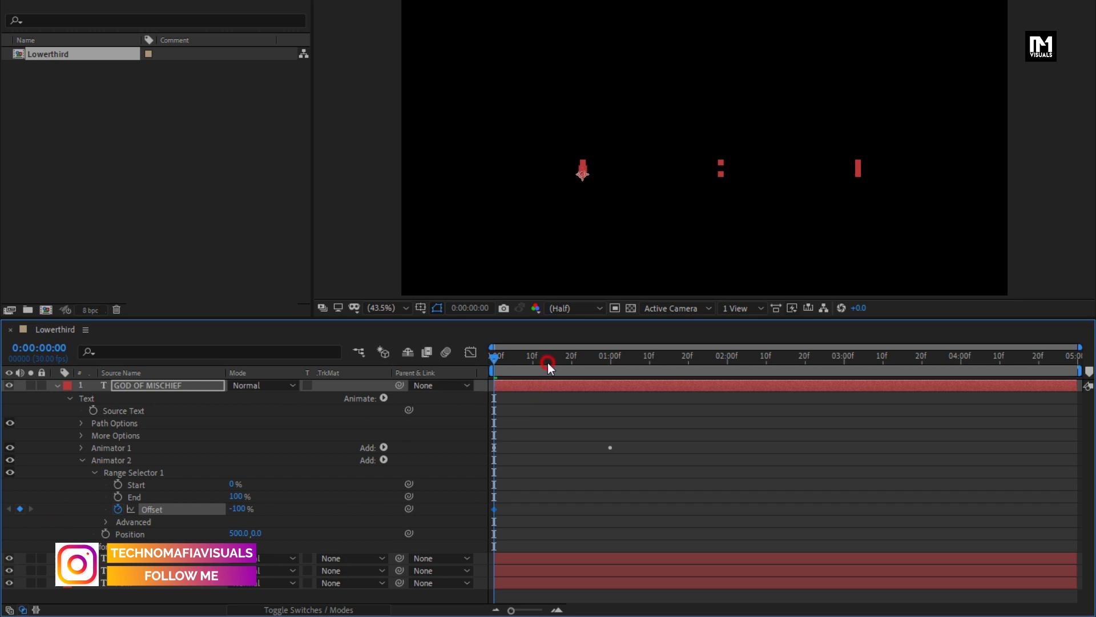
drag(547, 362, 611, 362)
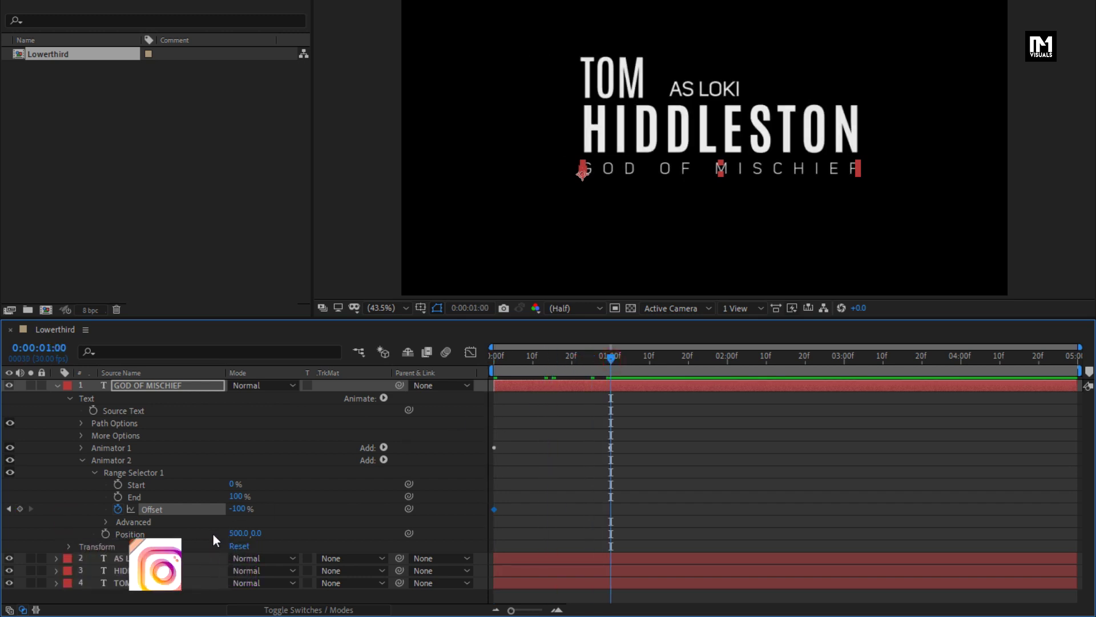
drag(237, 508, 449, 486)
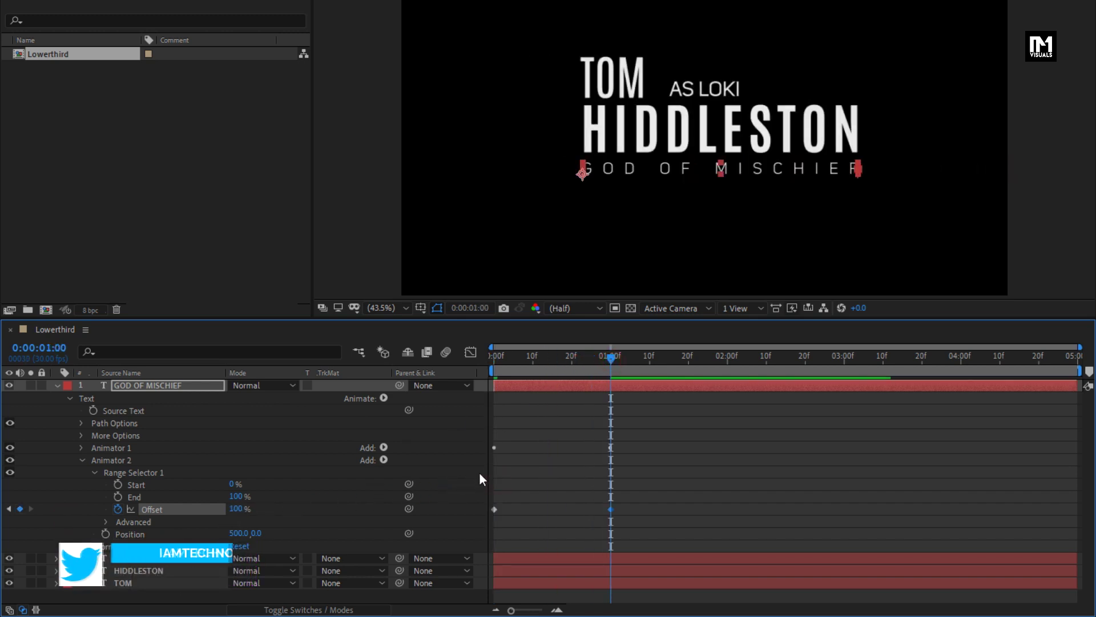
- Set the position animator's Range Selector shape to Ramp Up with Ease Low 100%, check the reveal, and collapse the layer
click(106, 521)
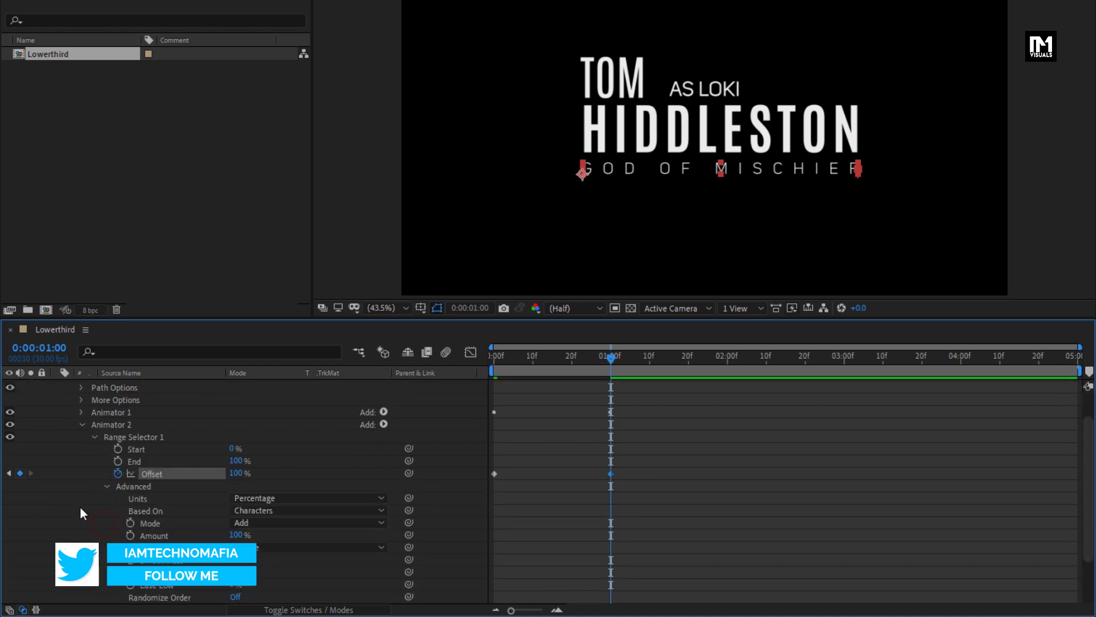
scroll(80, 507, down, 2)
click(288, 486)
click(289, 516)
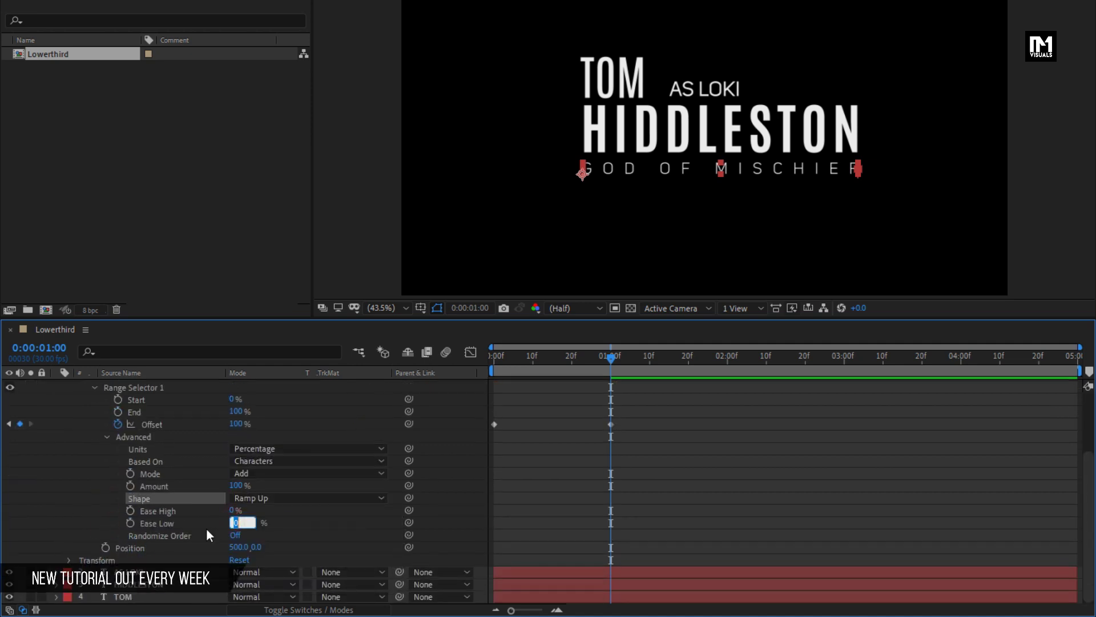
text(100)
key(Return)
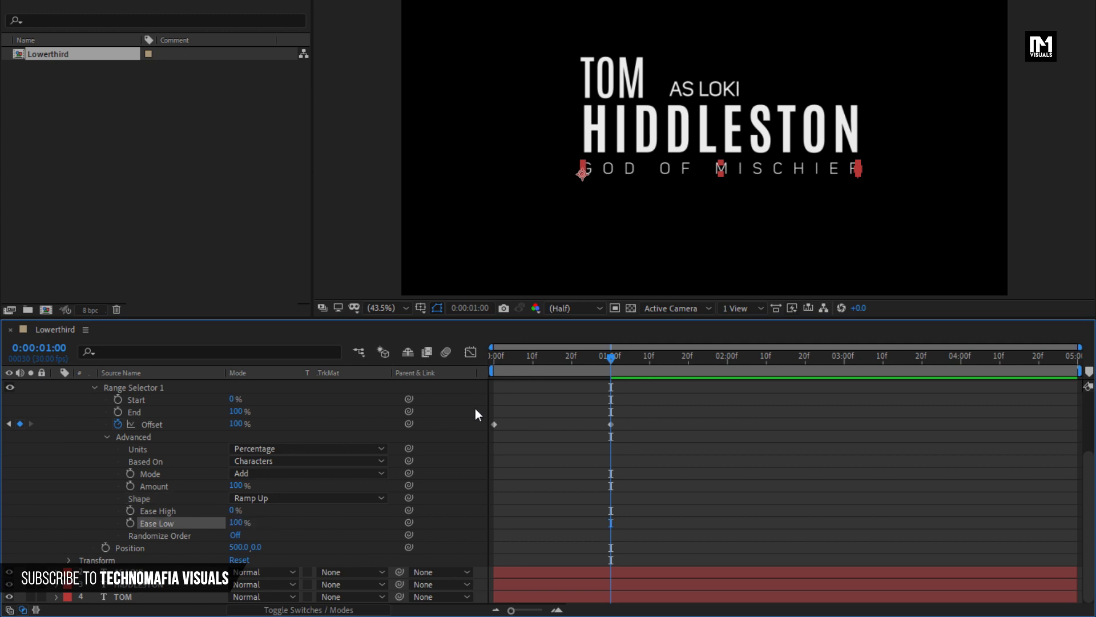
drag(564, 356, 645, 358)
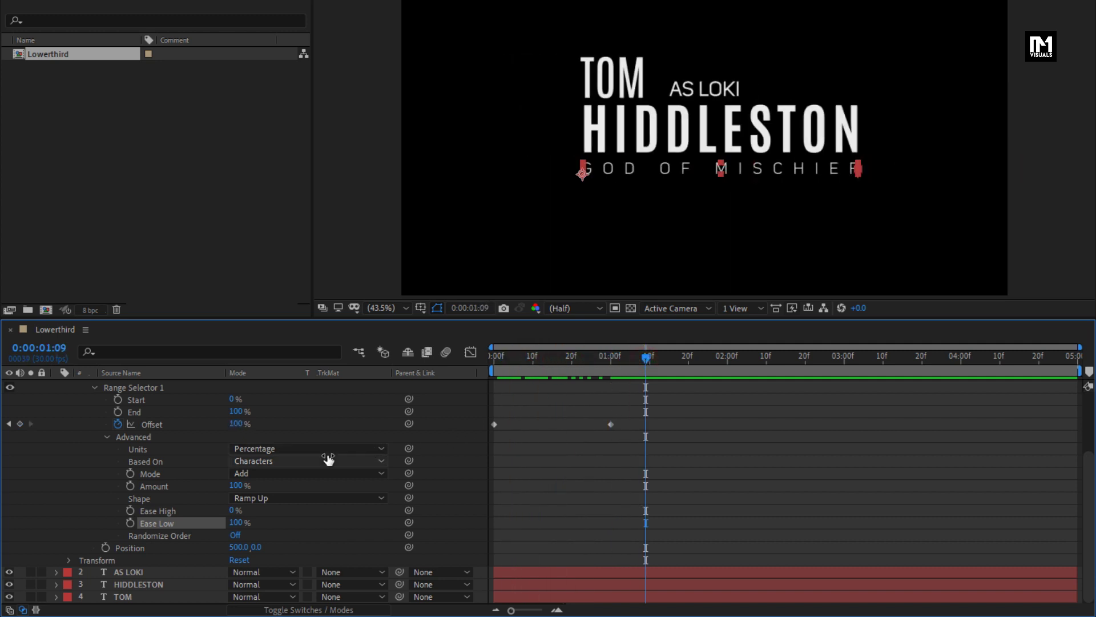
scroll(277, 467, up, 3)
click(57, 386)
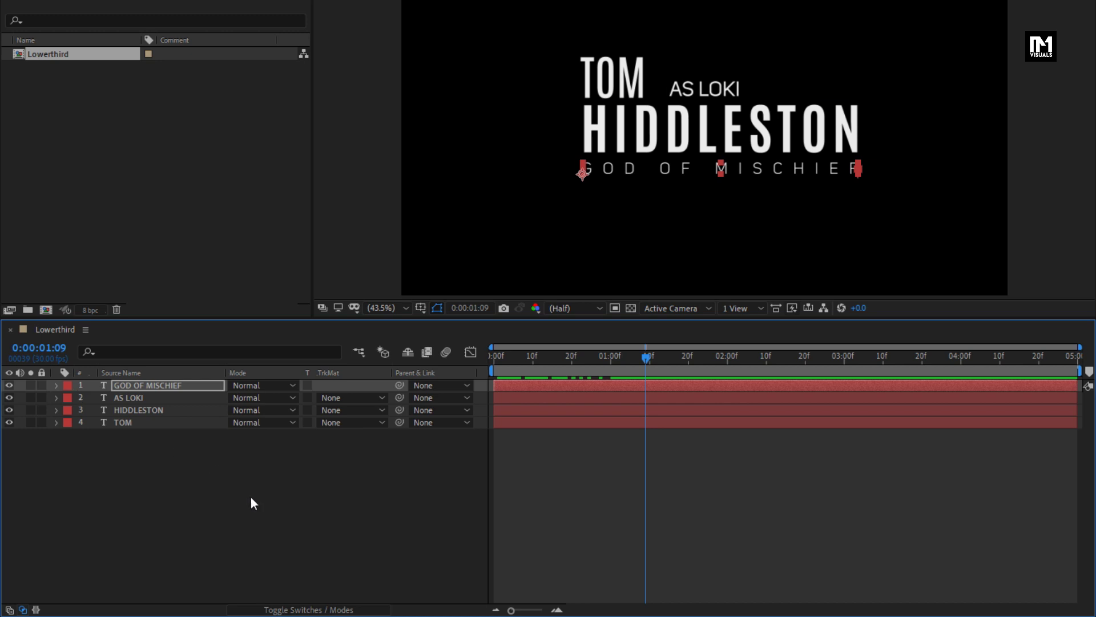
- Stagger the layers to start HIDDLESTON at frame 5, AS LOKI at frame 10 and GOD OF MISCHIEF at frame 15, and preview them
click(218, 488)
click(164, 422)
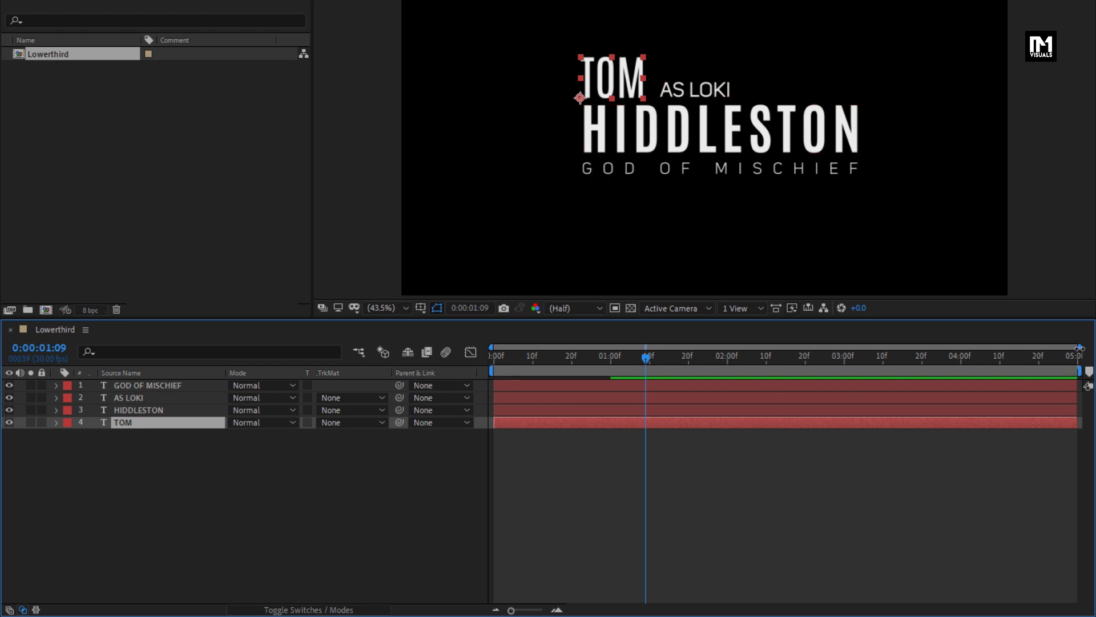
drag(1079, 347, 748, 347)
click(539, 360)
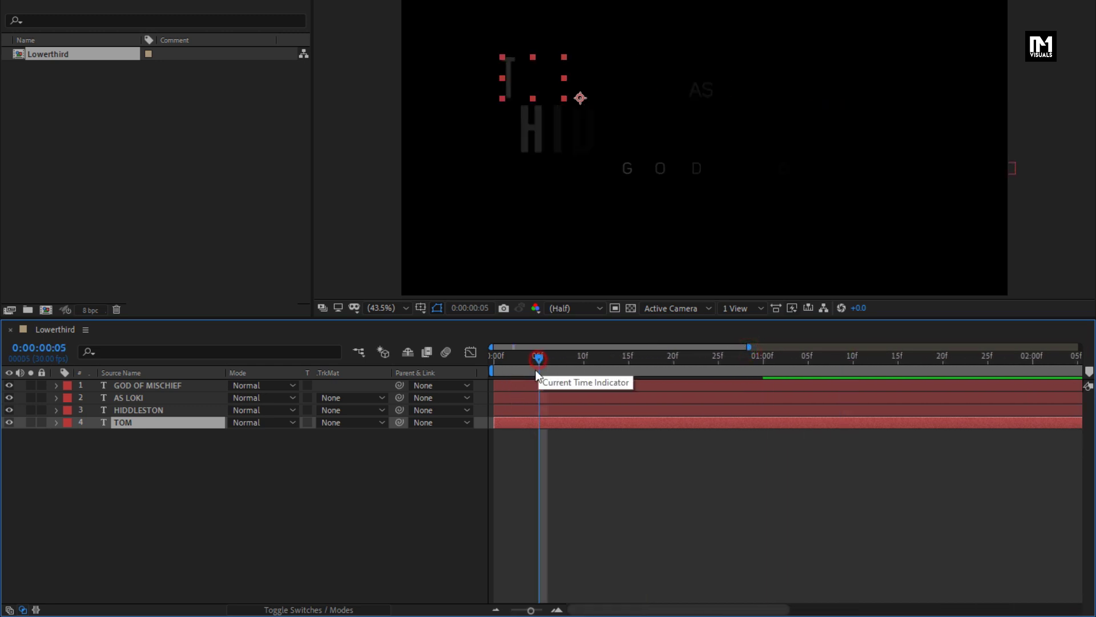
click(522, 410)
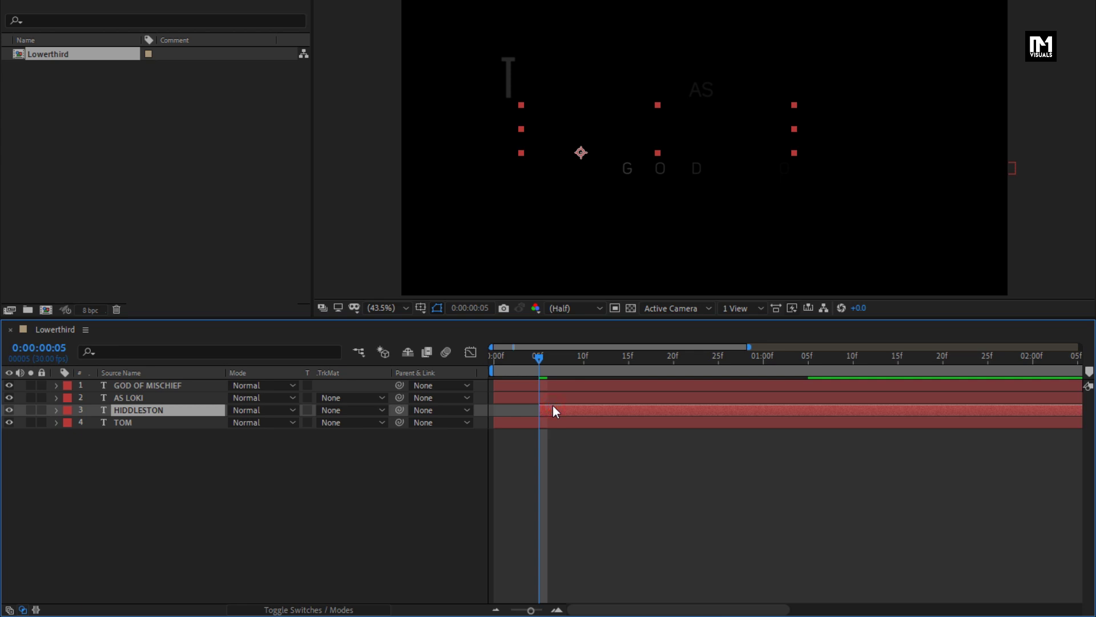
click(530, 398)
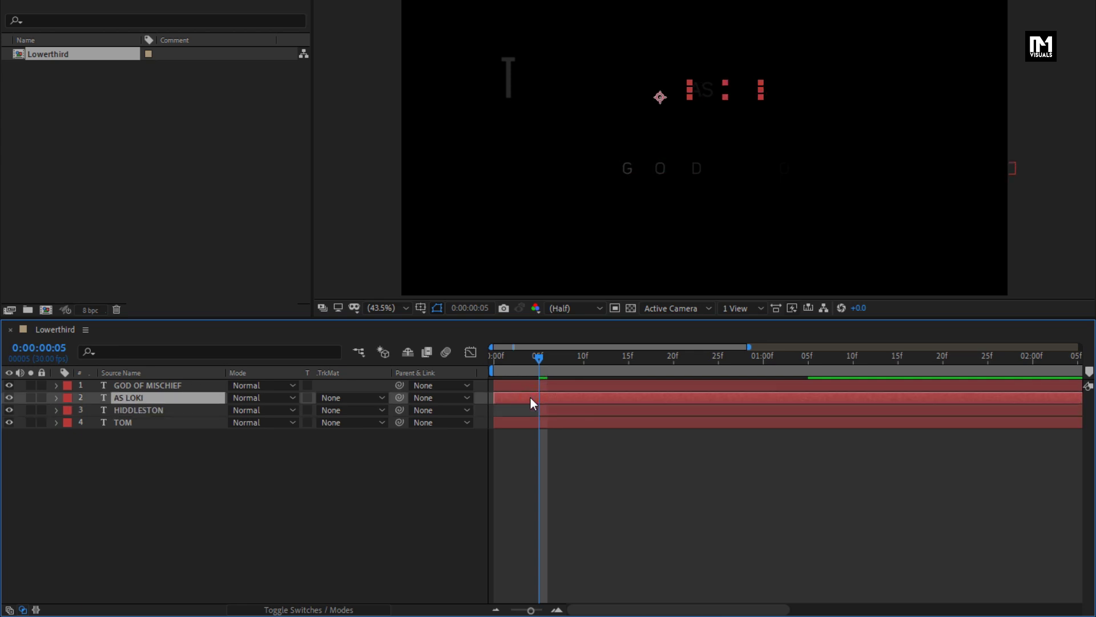
drag(522, 396, 558, 397)
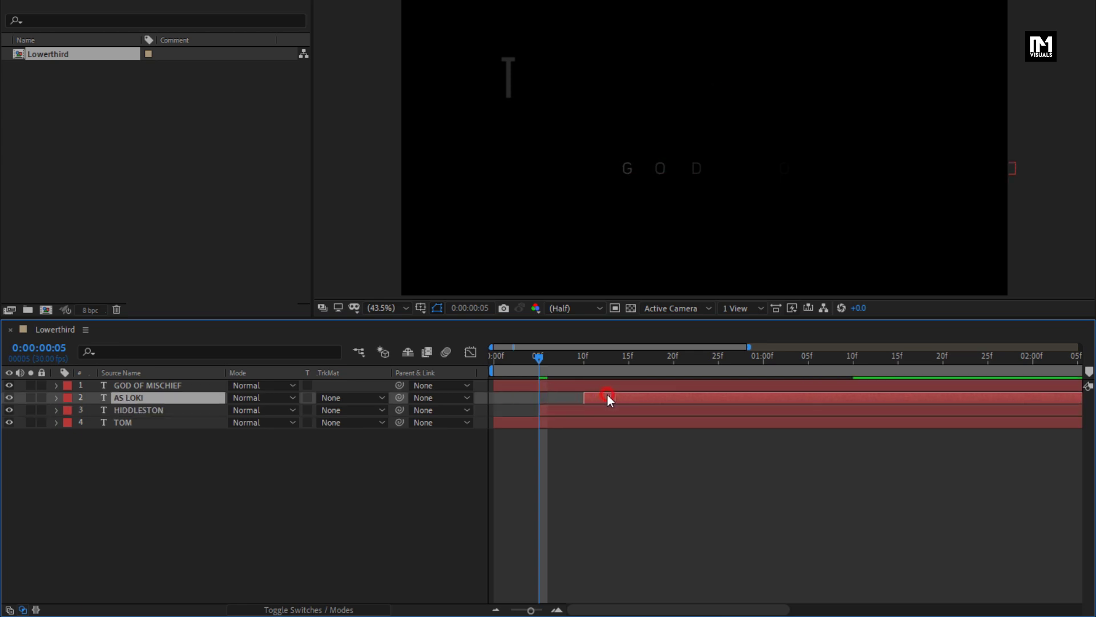
drag(541, 357, 608, 358)
drag(536, 383, 926, 359)
key(space)
key(space)
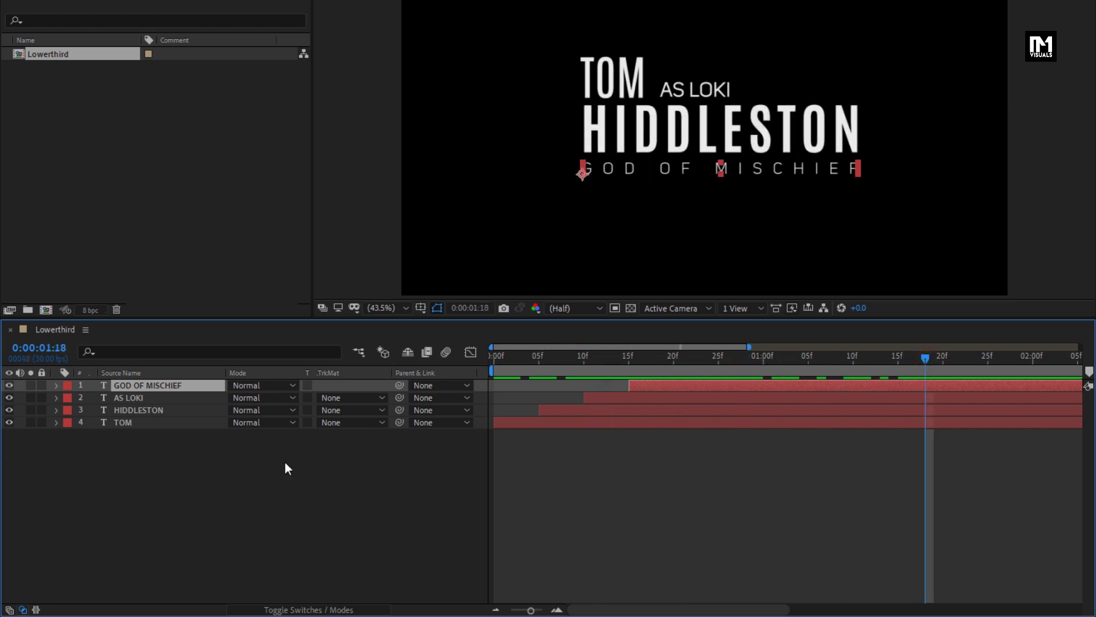
- Add a null object to the composition and parent all four text layers to it
click(235, 474)
right_click(196, 472)
mouse_move(255, 313)
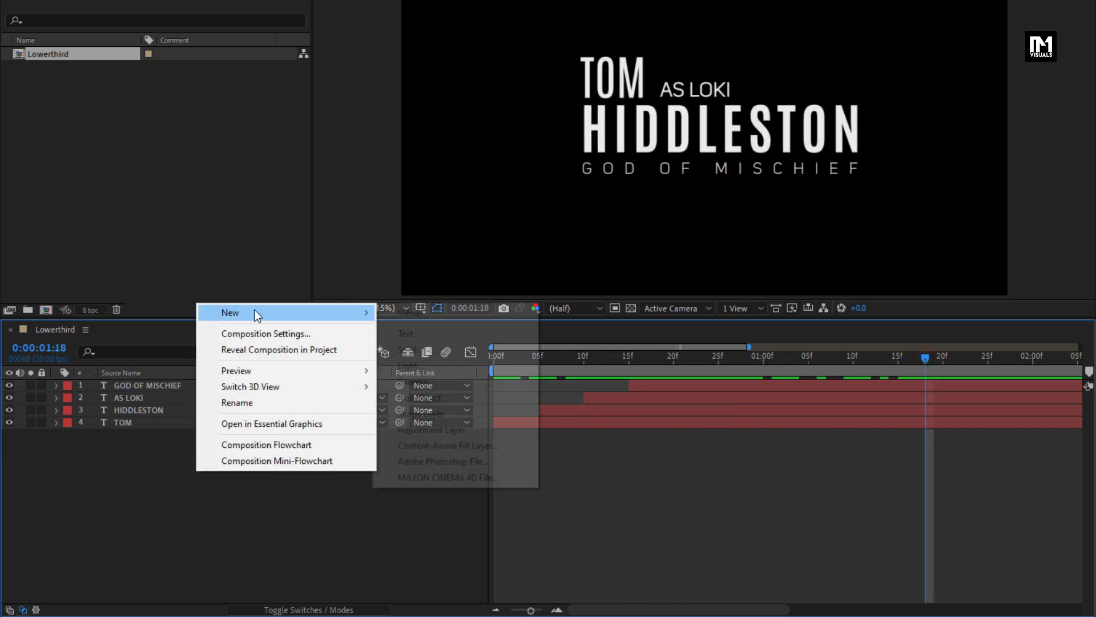
click(433, 396)
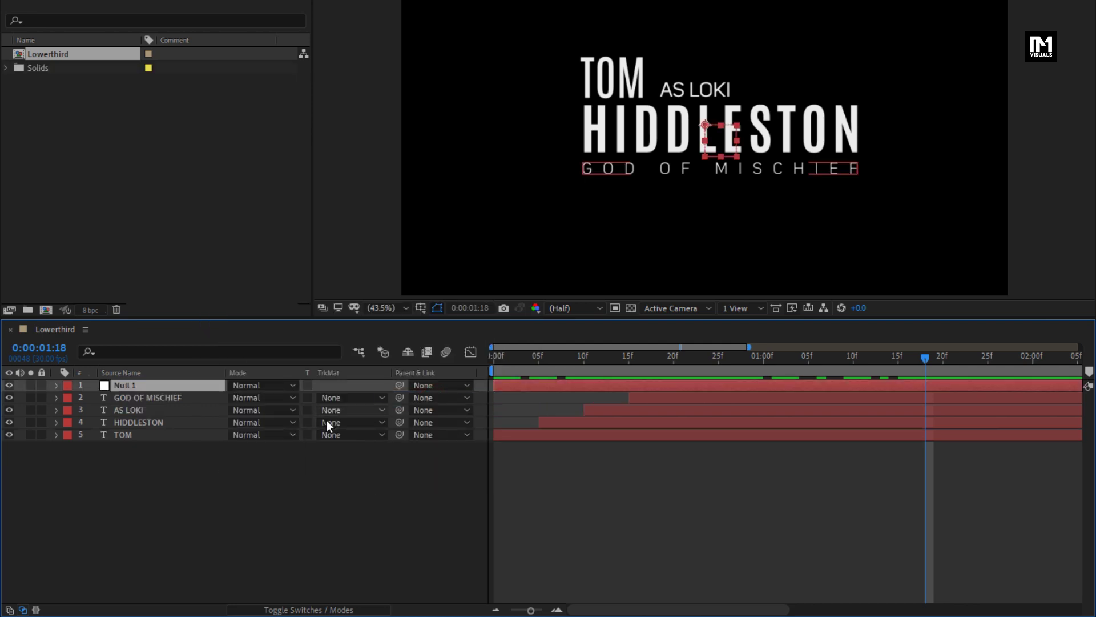
drag(169, 458, 146, 396)
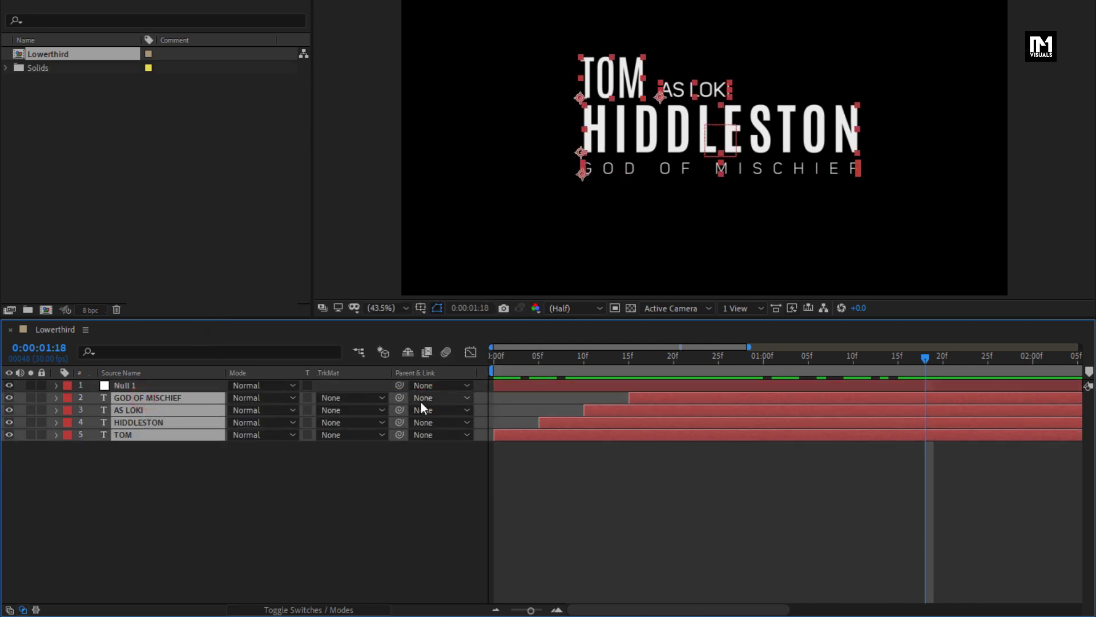
click(421, 403)
click(434, 434)
- Scale the null to 63%, place it at position 435, 821, and preview the title from the start
click(125, 386)
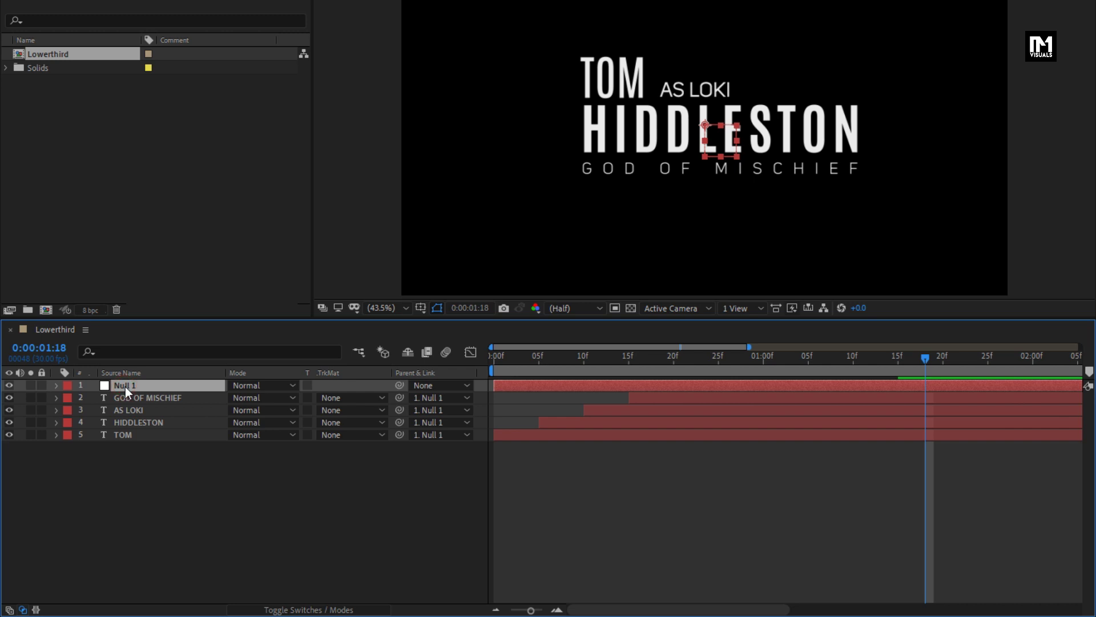
key(s)
mouse_move(269, 398)
mouse_down()
mouse_move(247, 400)
mouse_move(268, 407)
mouse_move(257, 401)
mouse_up()
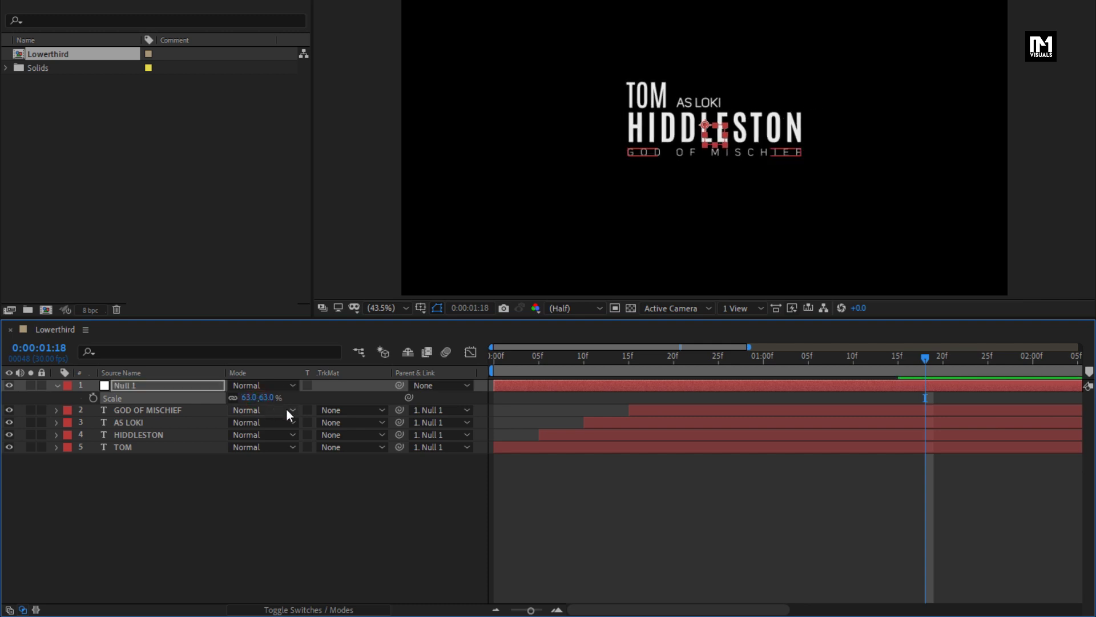
key(p)
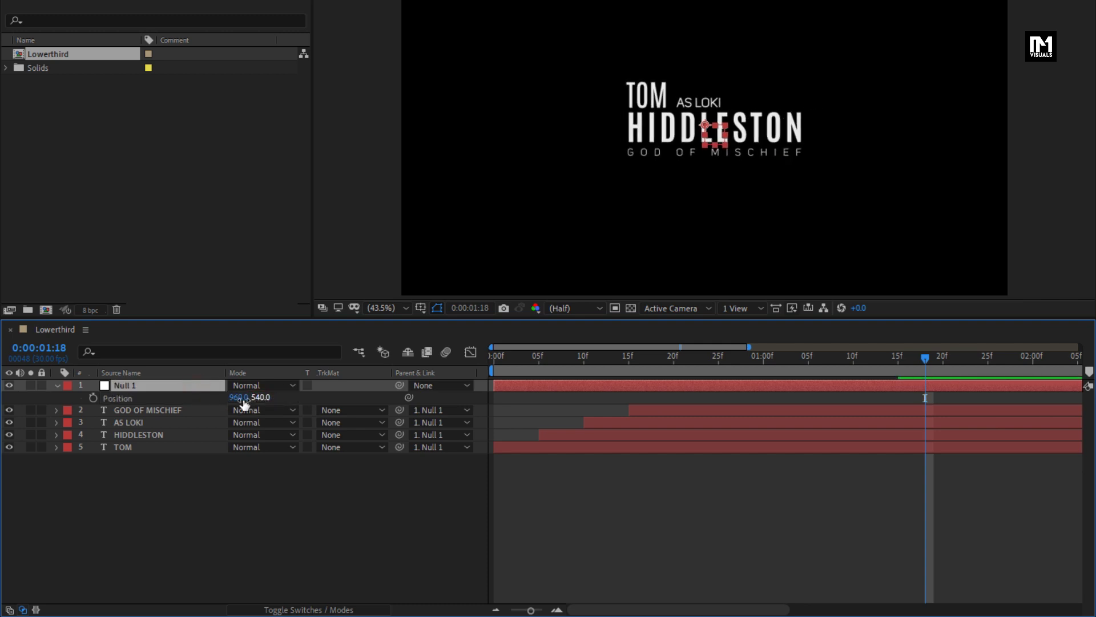
drag(244, 400, 496, 368)
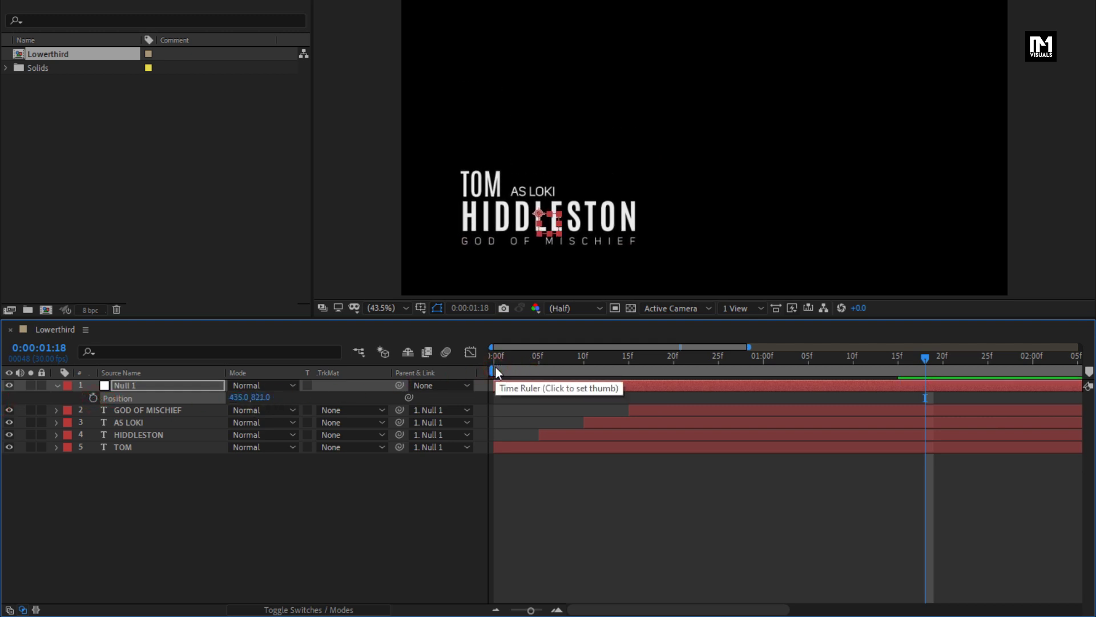
click(496, 366)
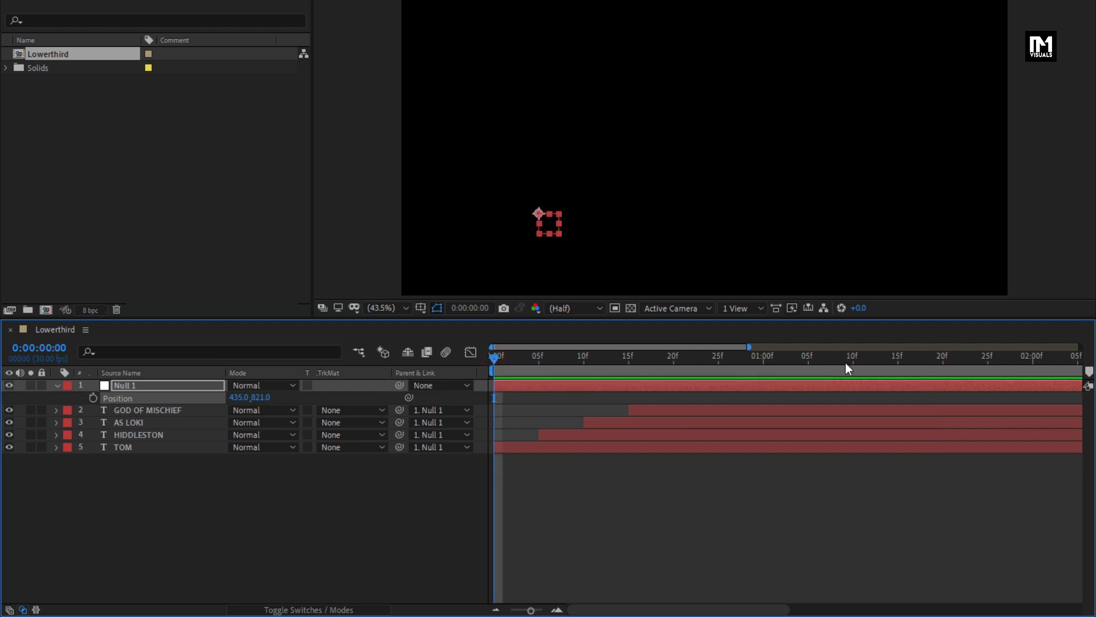
drag(747, 348, 1093, 344)
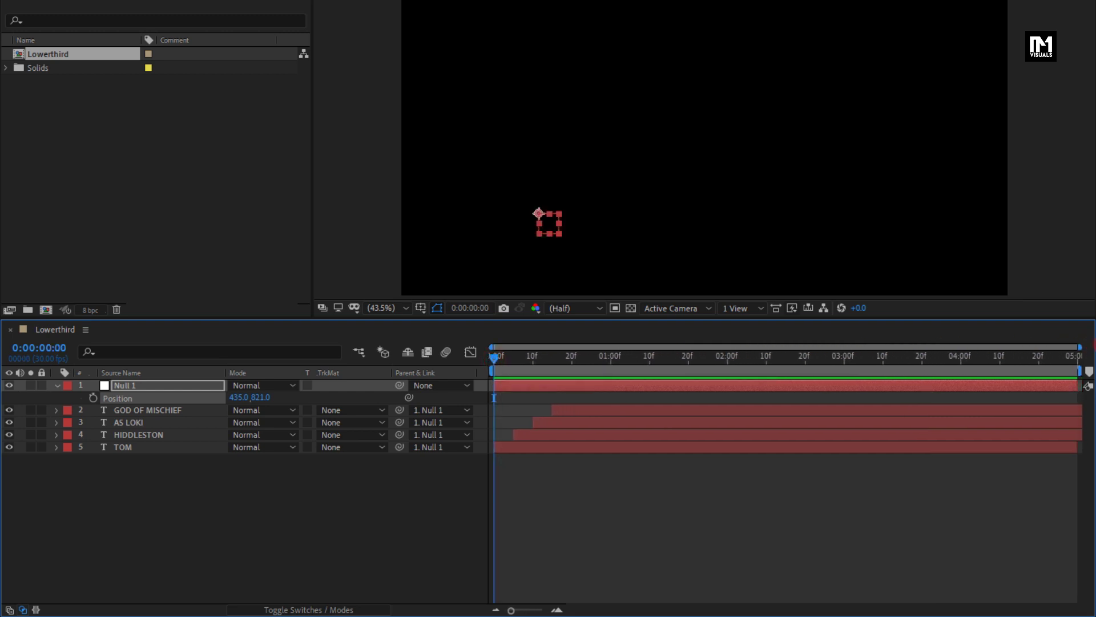
click(56, 385)
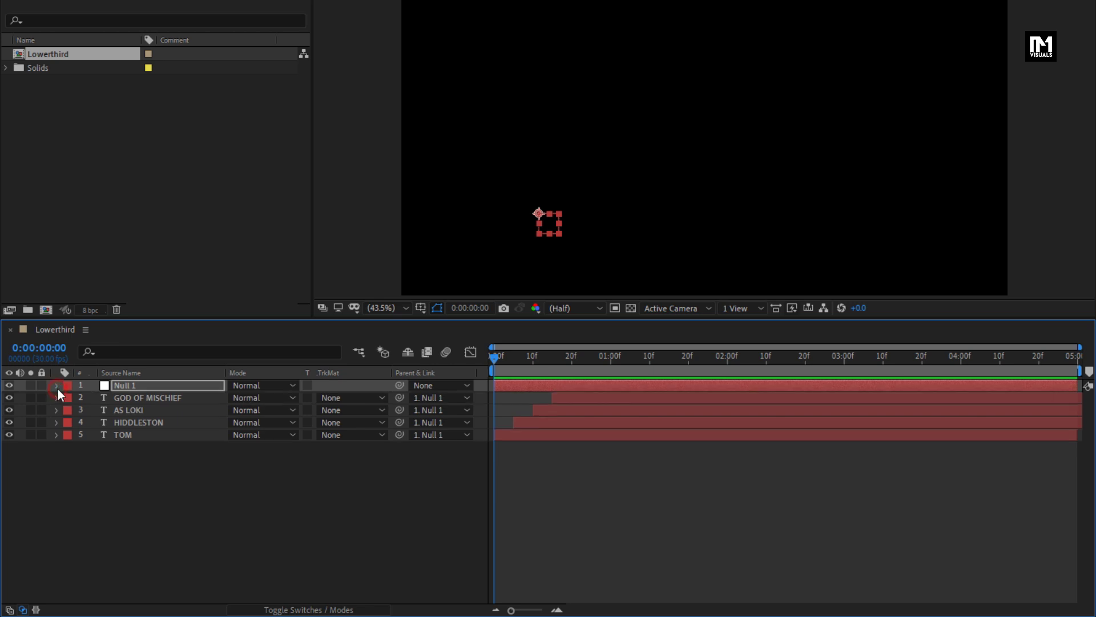
key(space)
- Select the four text layers and reveal all their keyframed Offset properties near the 4-second mark
drag(906, 358, 958, 357)
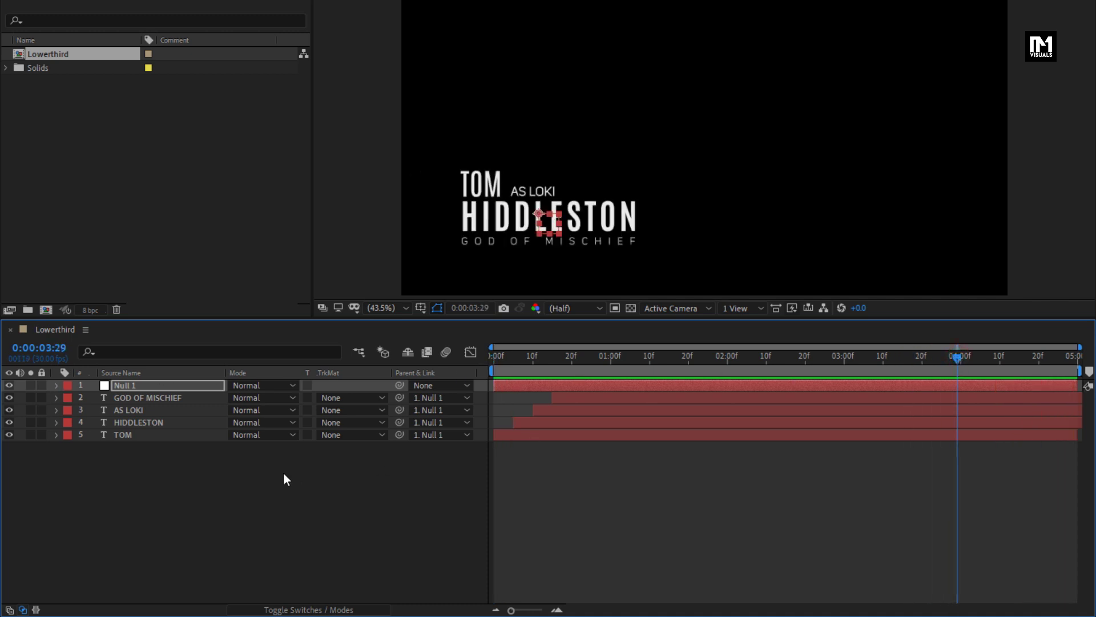
drag(283, 472, 167, 400)
key(u)
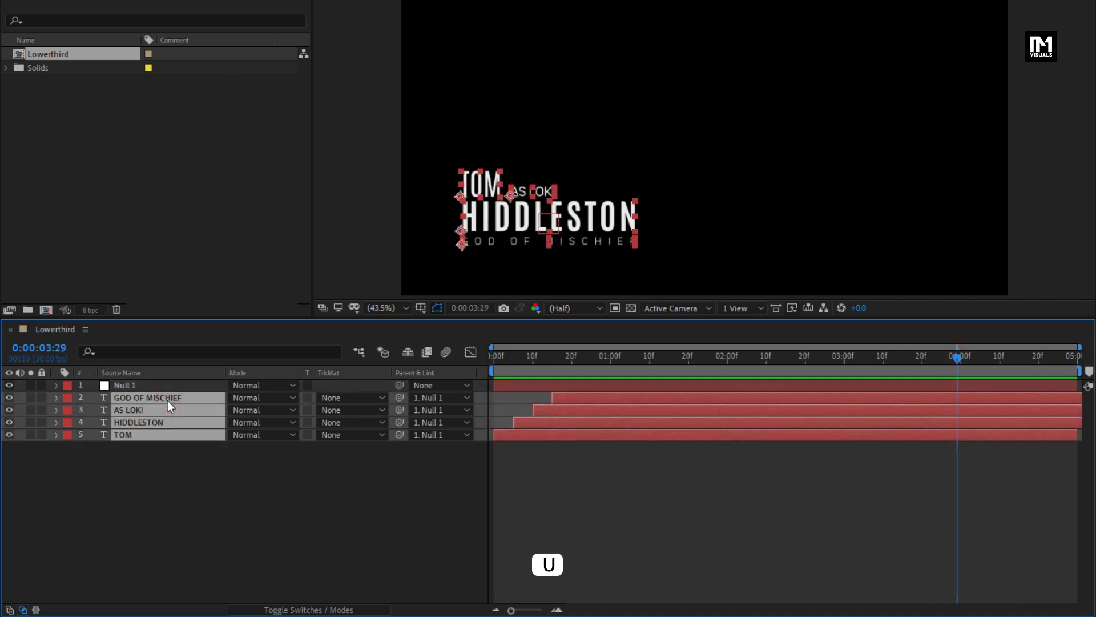
key(u)
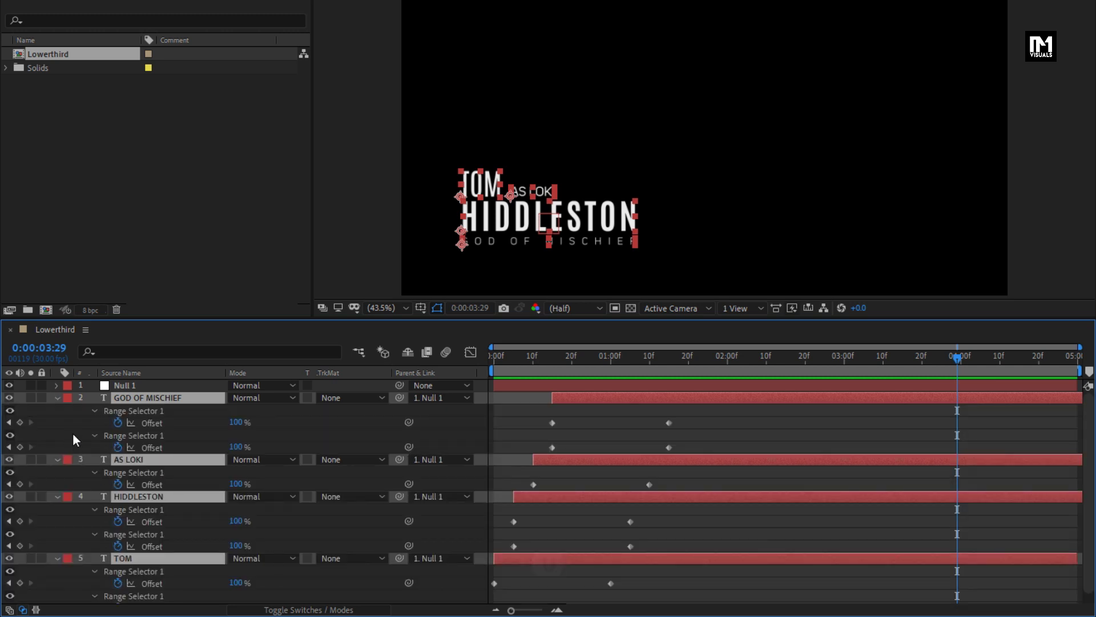
scroll(73, 434, down, 1)
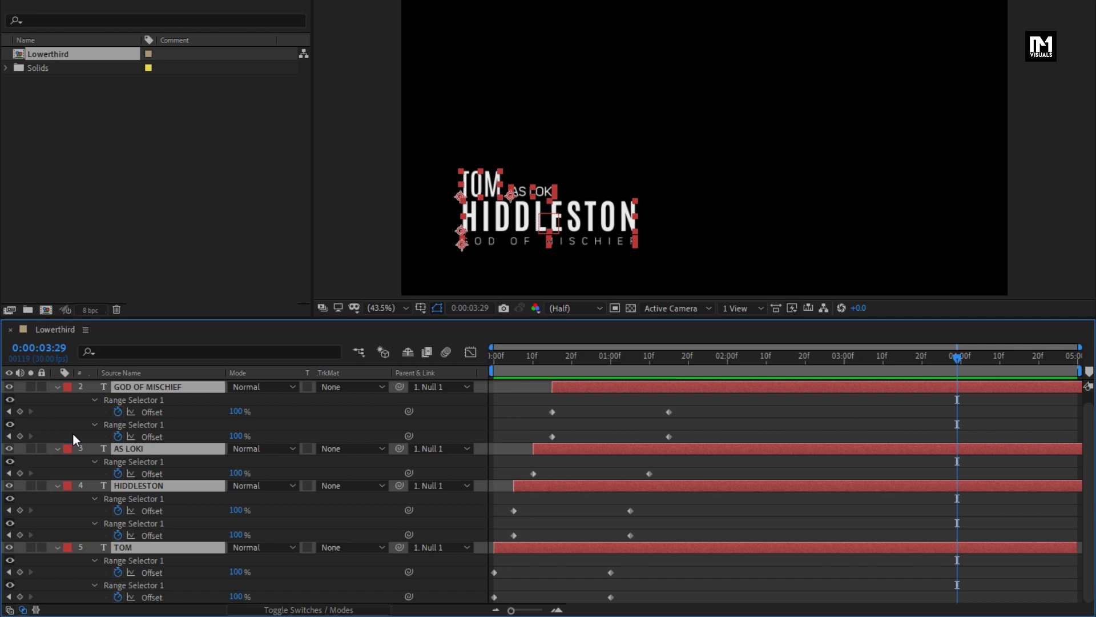
scroll(74, 438, up, 1)
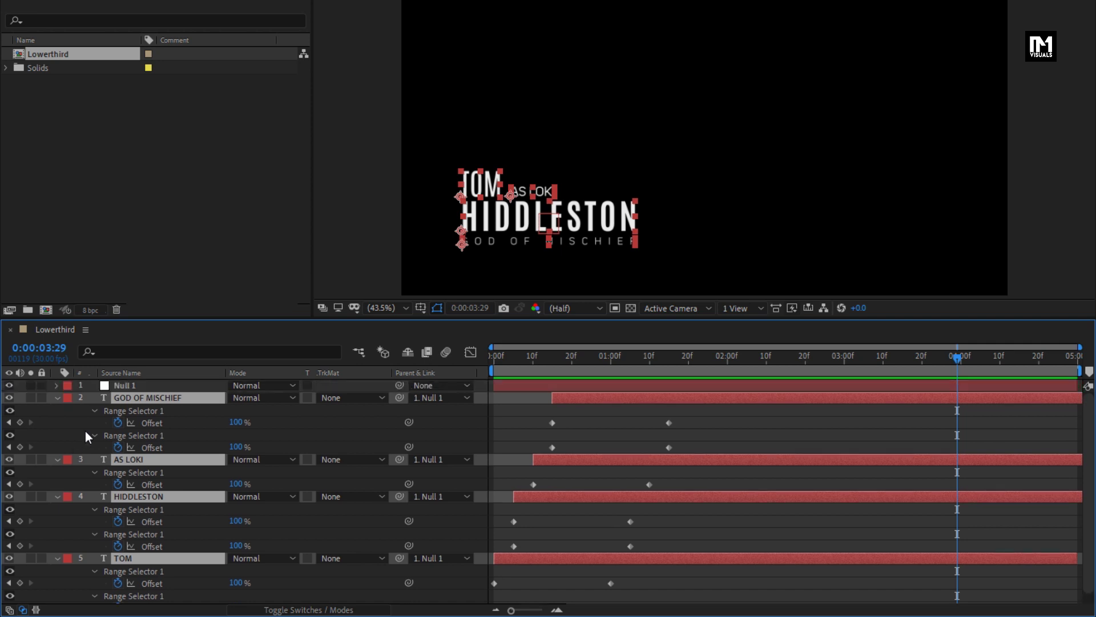
- Keyframe the first Offset of GOD OF MISCHIEF at its current value at 0:00:04:00 and at -100% at 0:00:04:29
click(138, 410)
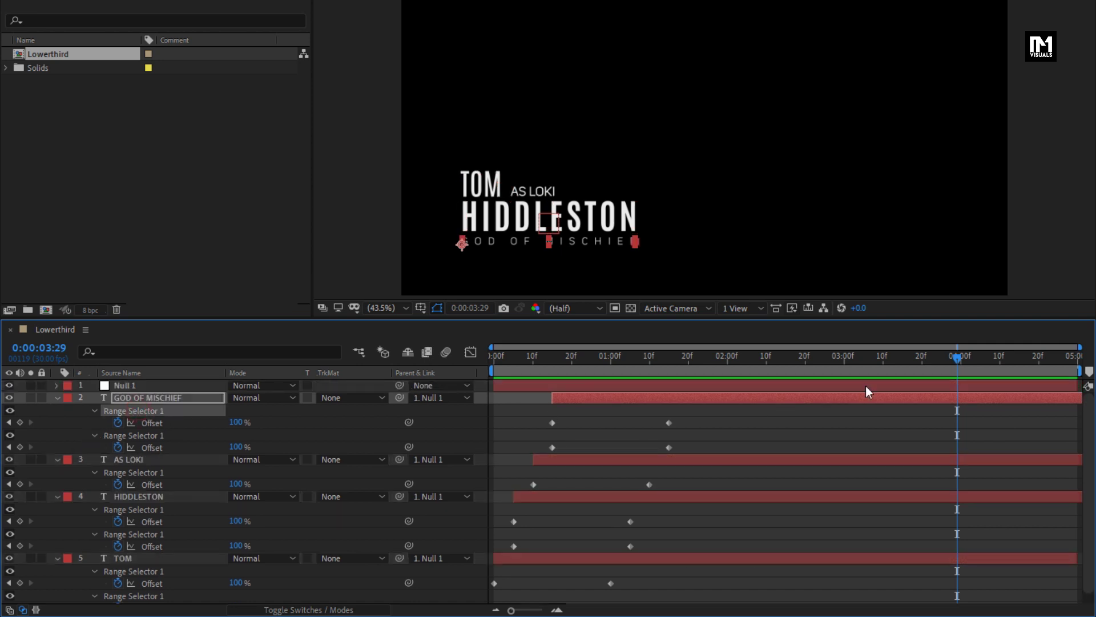
drag(957, 364, 961, 364)
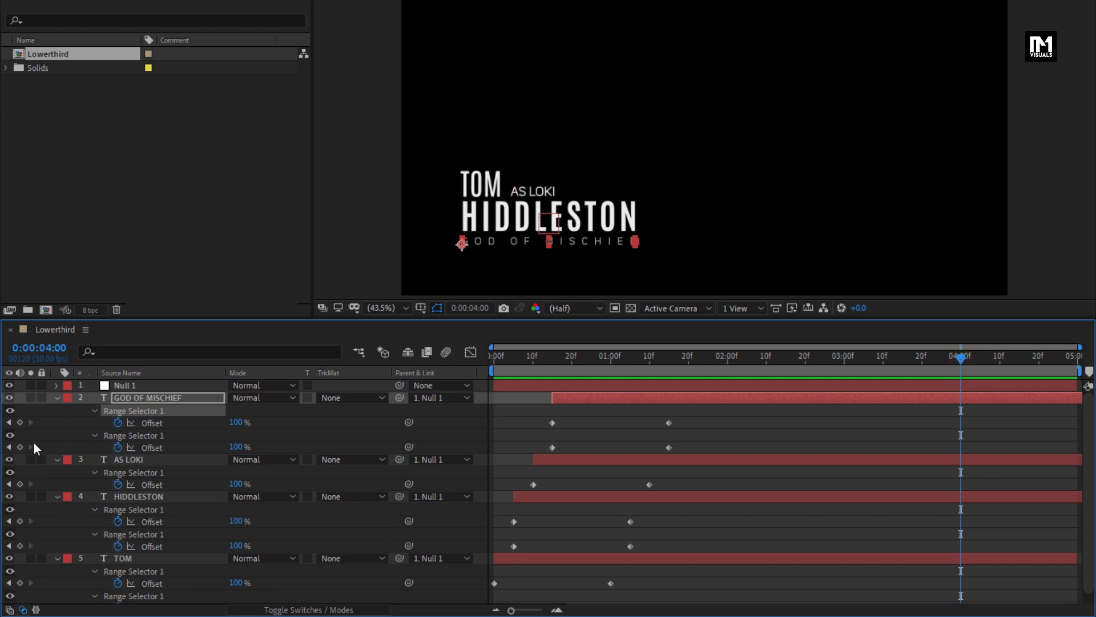
click(19, 421)
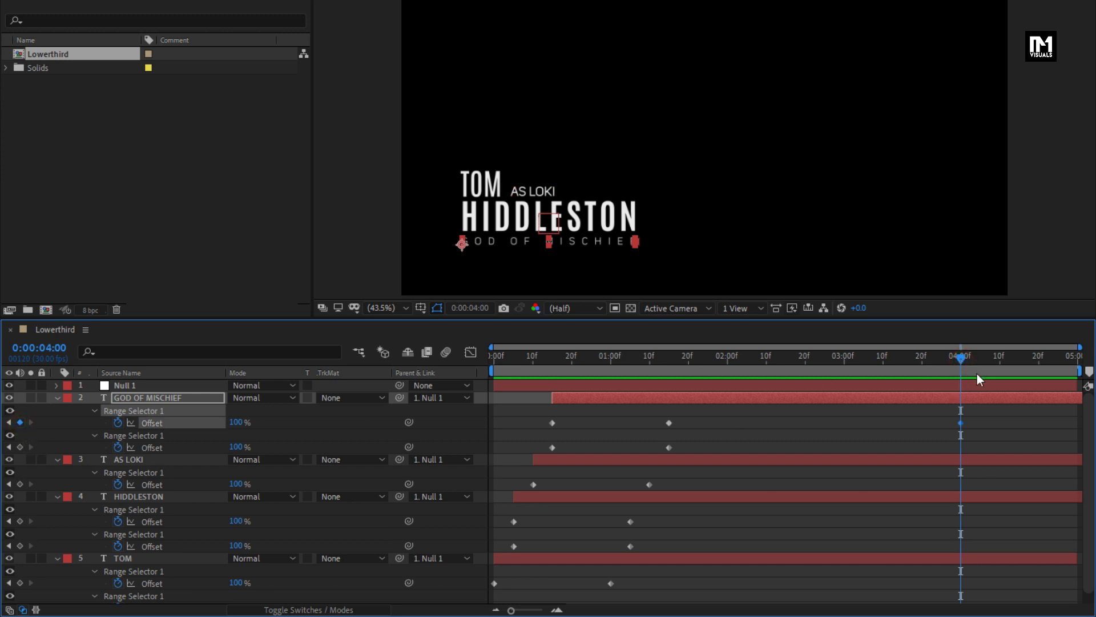
drag(961, 358, 1074, 358)
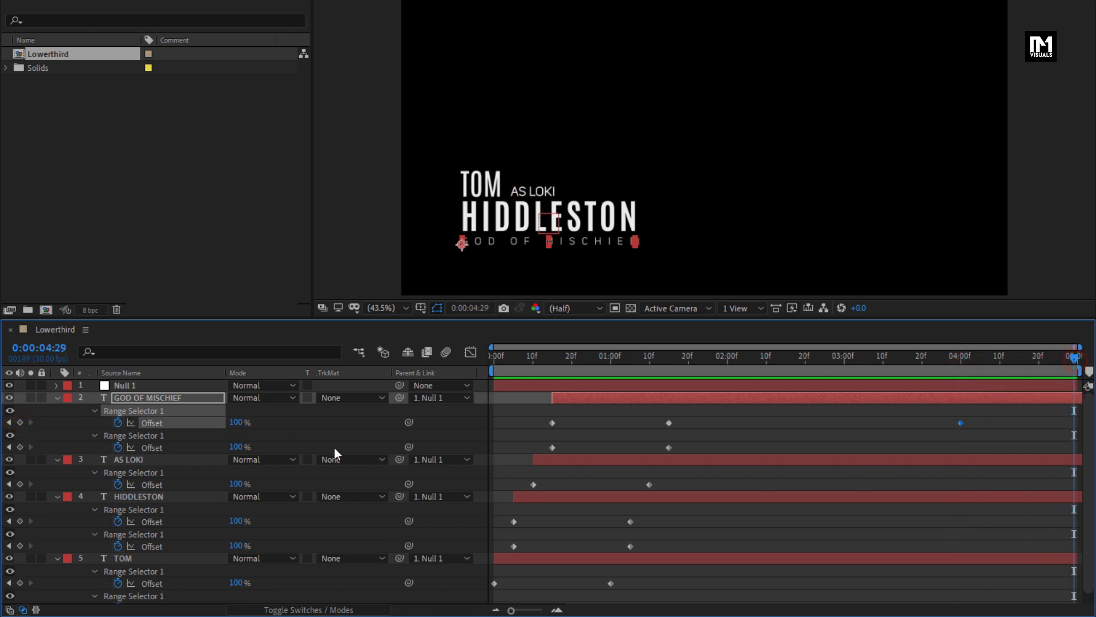
drag(237, 423, 212, 422)
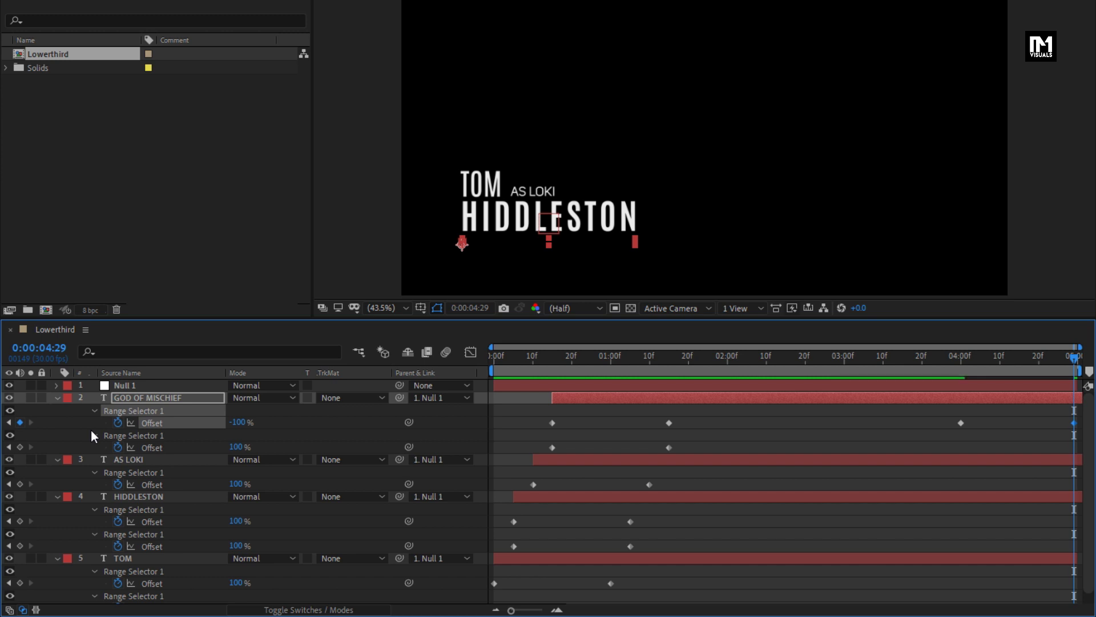
- Add a keyframe at 0:00:04:00 to the first Offset property of the AS LOKI, HIDDLESTON and TOM layers
click(961, 357)
click(20, 484)
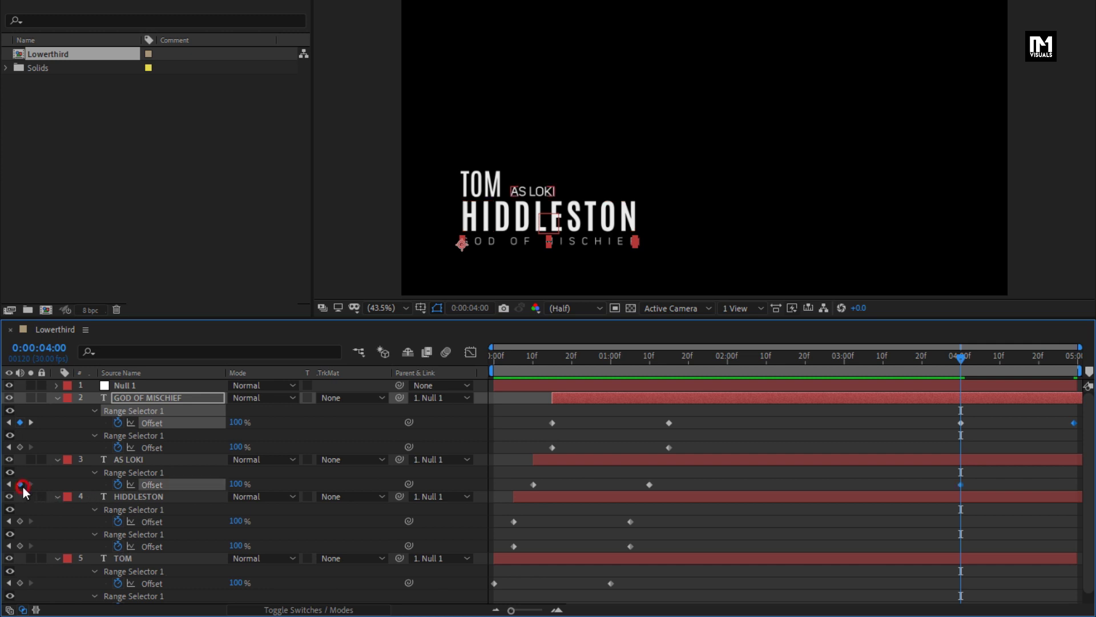
click(20, 521)
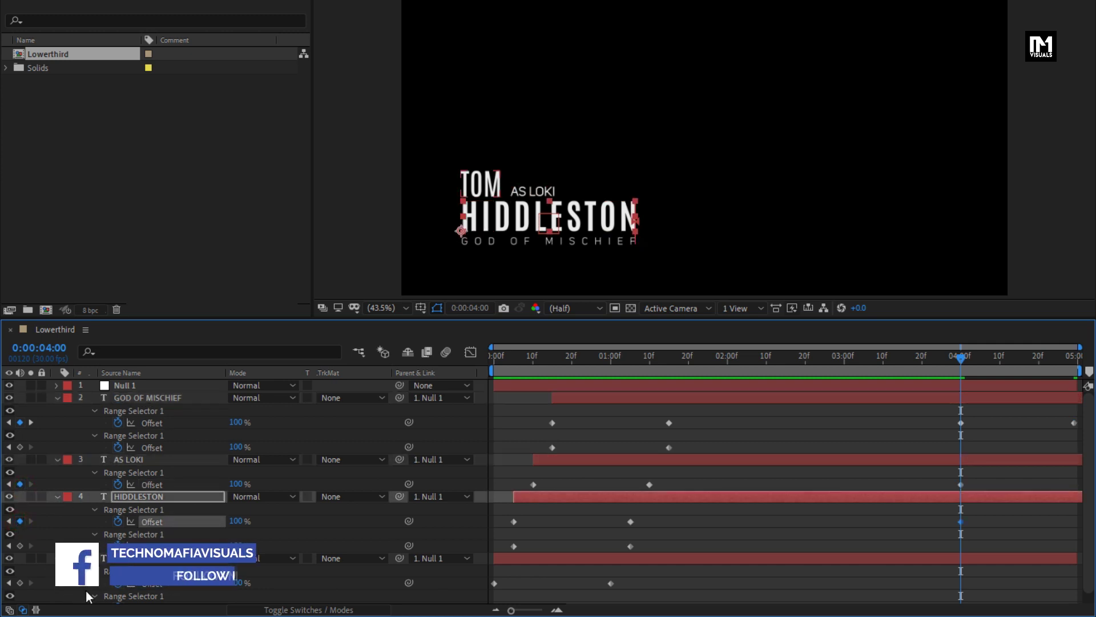
click(20, 582)
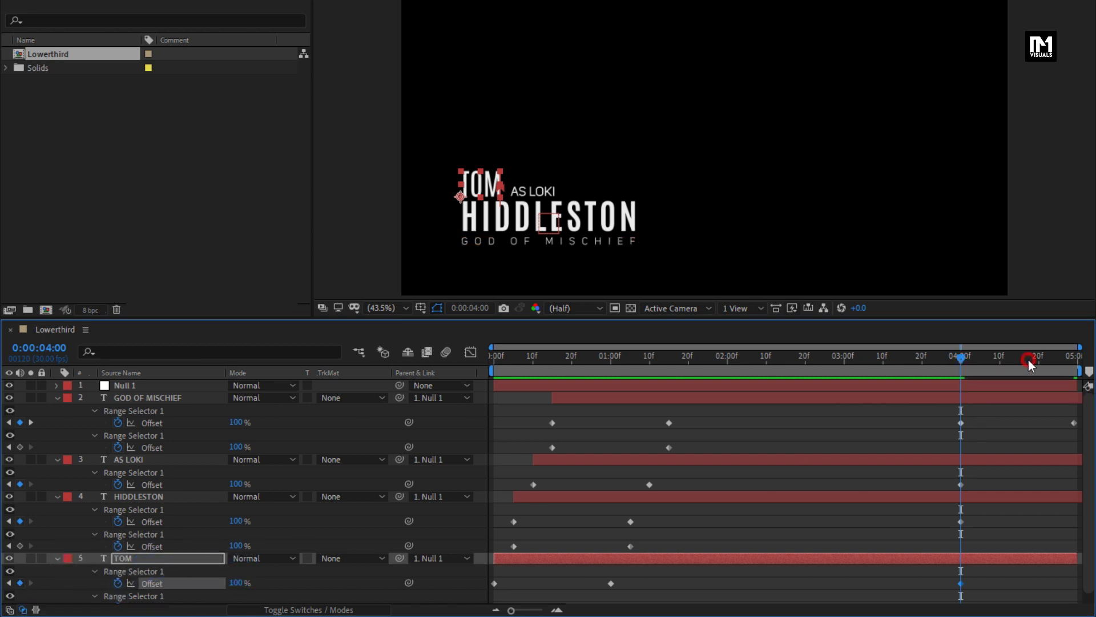
- Set the first Offset of AS LOKI, HIDDLESTON and TOM to -100% at 0:00:04:29, and preview the title from the start
click(1077, 358)
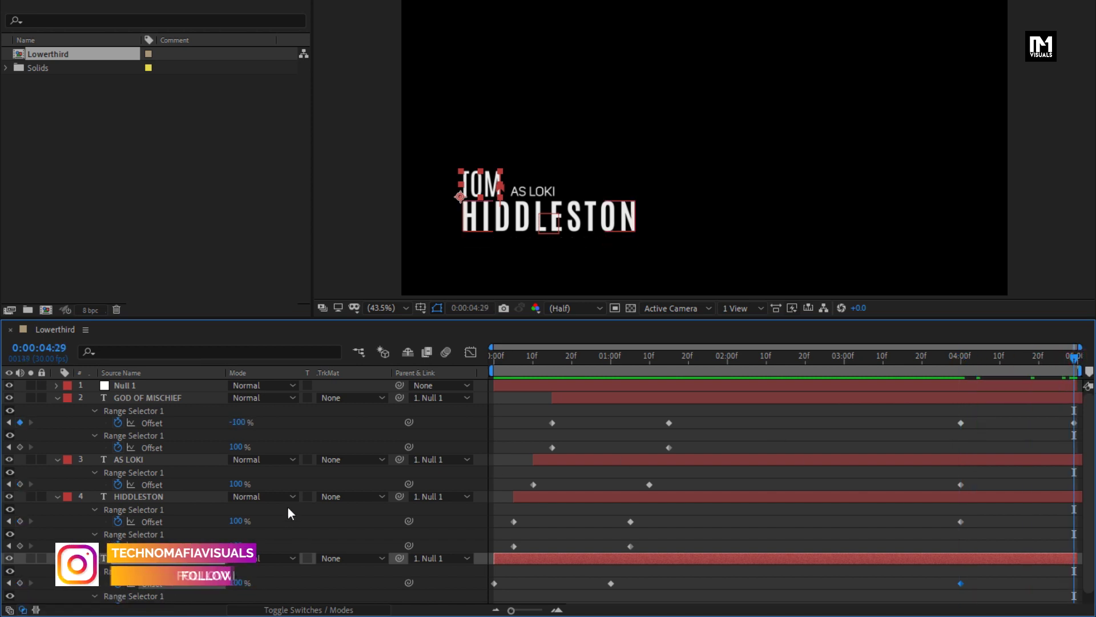
drag(238, 484, 54, 507)
drag(237, 526, 23, 522)
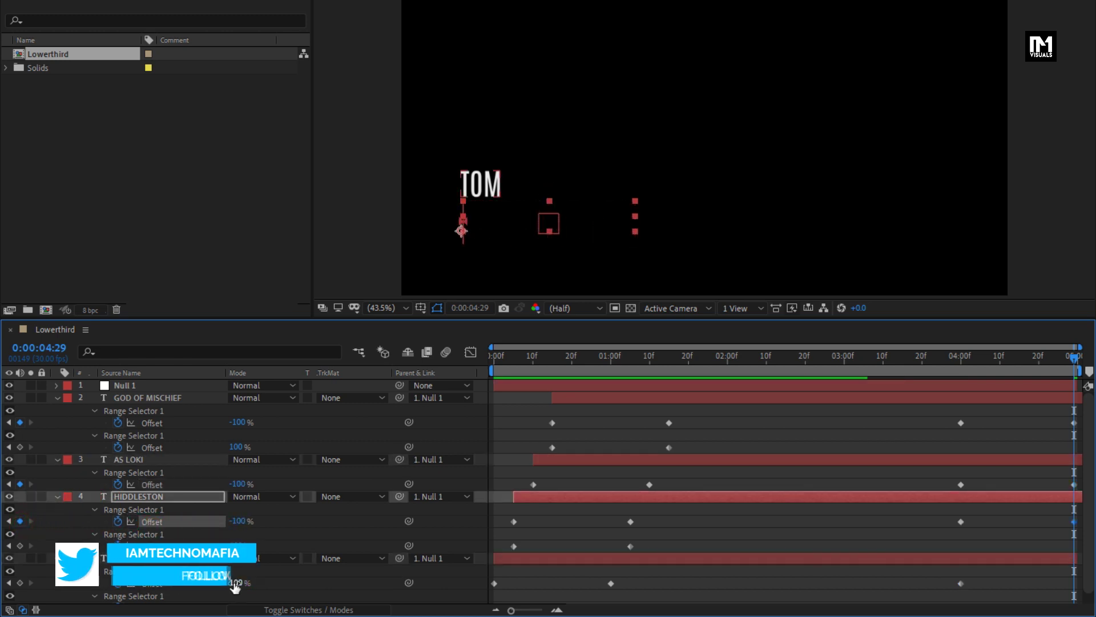
drag(237, 581, 40, 578)
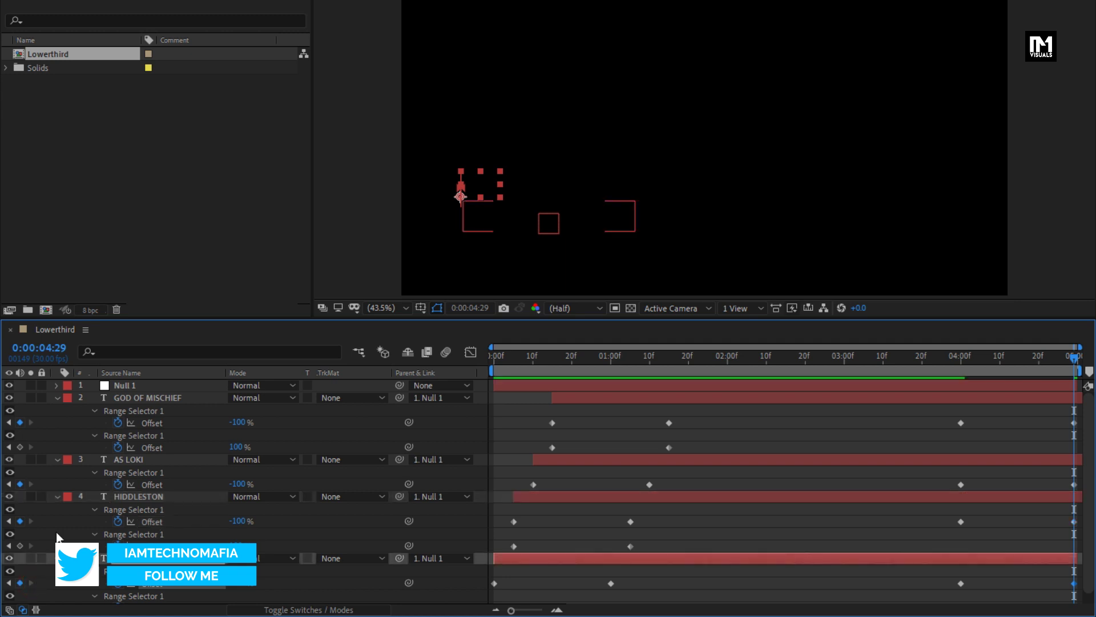
click(493, 361)
key(space)
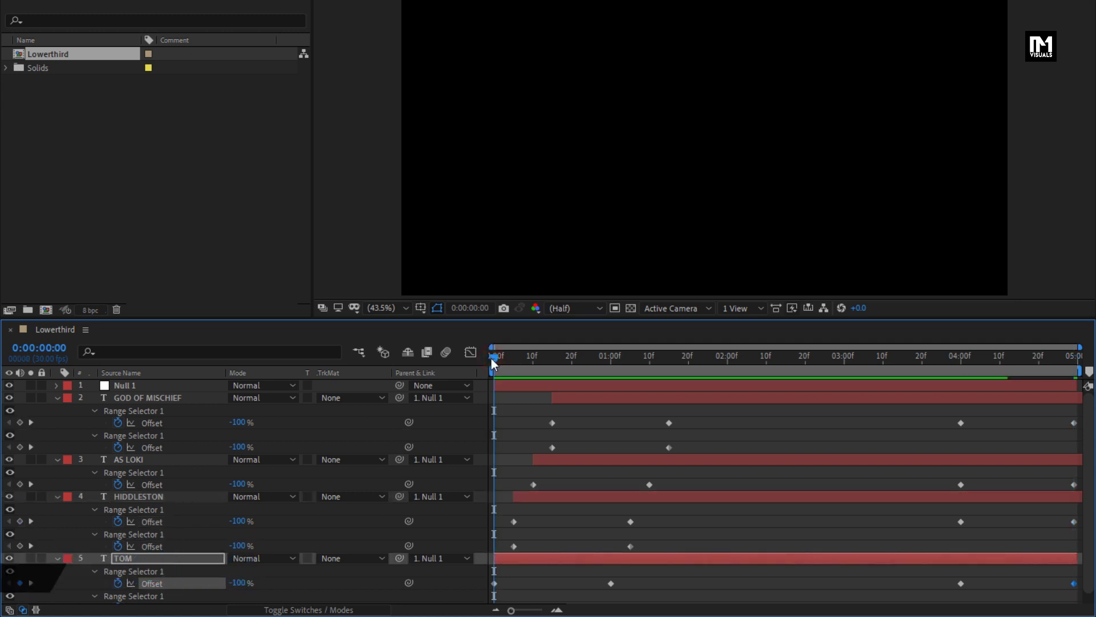